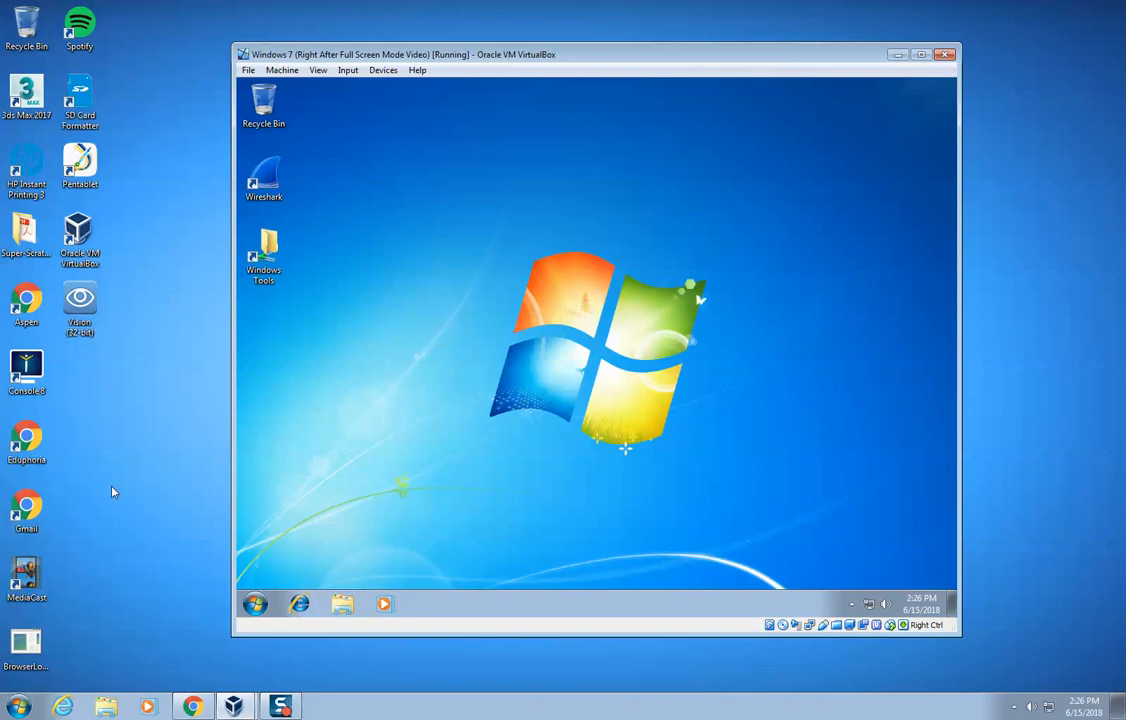
Step: Run the Firefox Installer from the shared Windows Tools folder and allow it to make changes to the computer
double_click(282, 256)
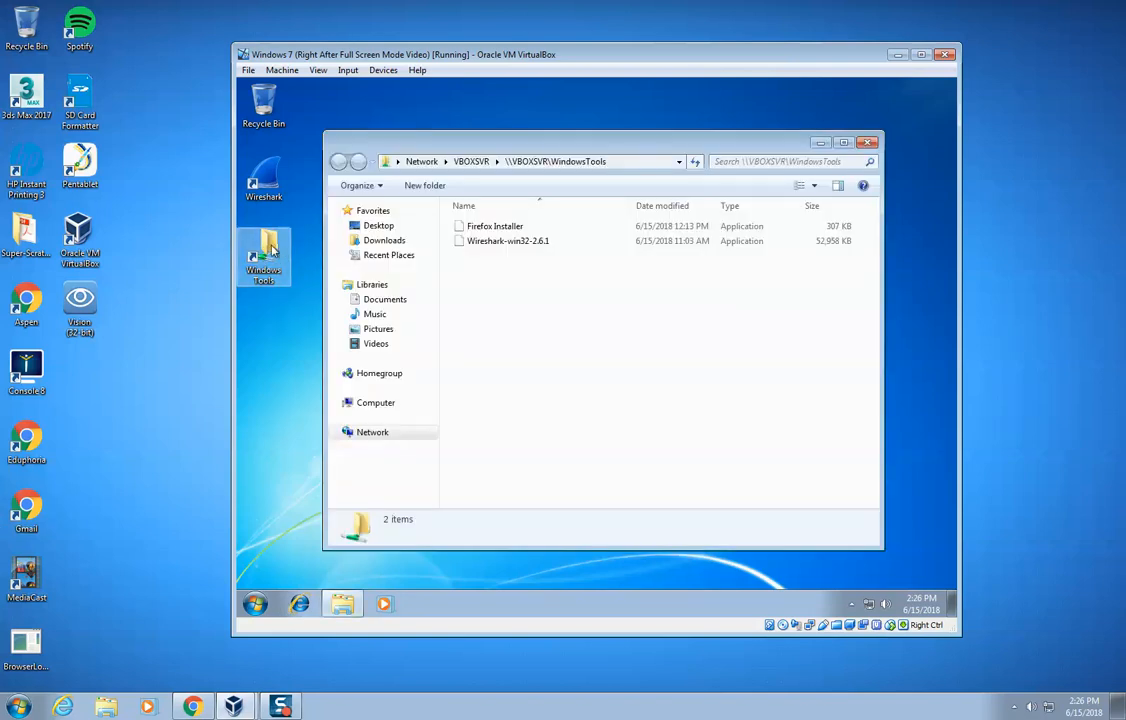
double_click(520, 230)
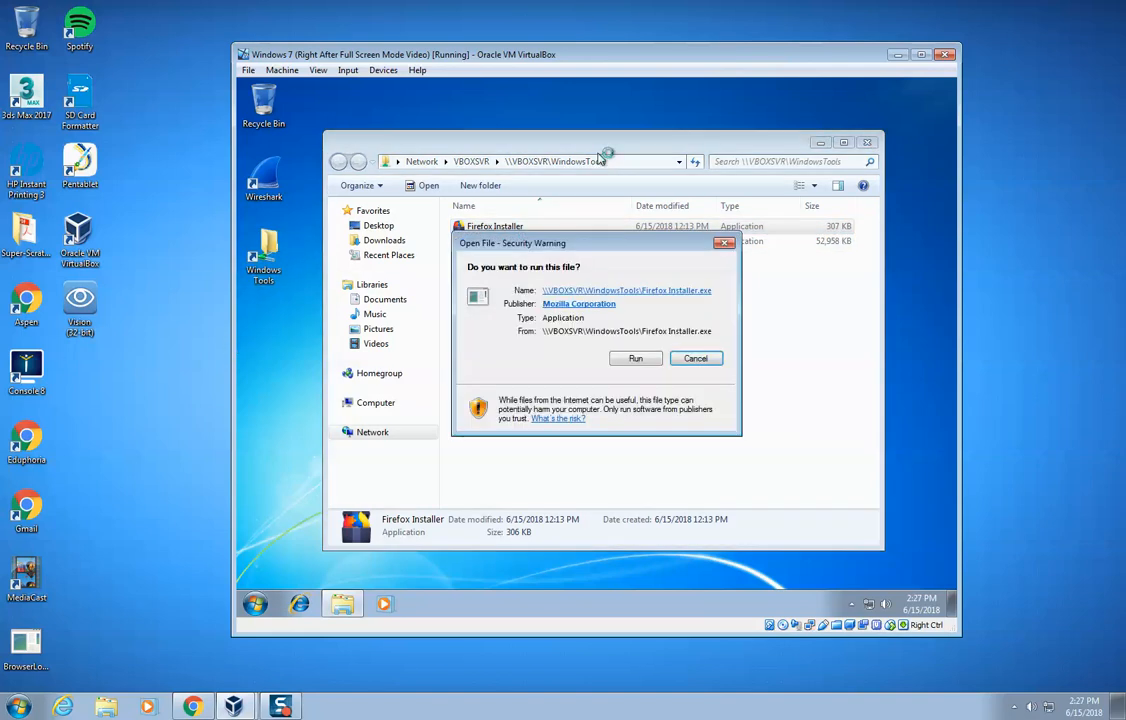
left_click(652, 364)
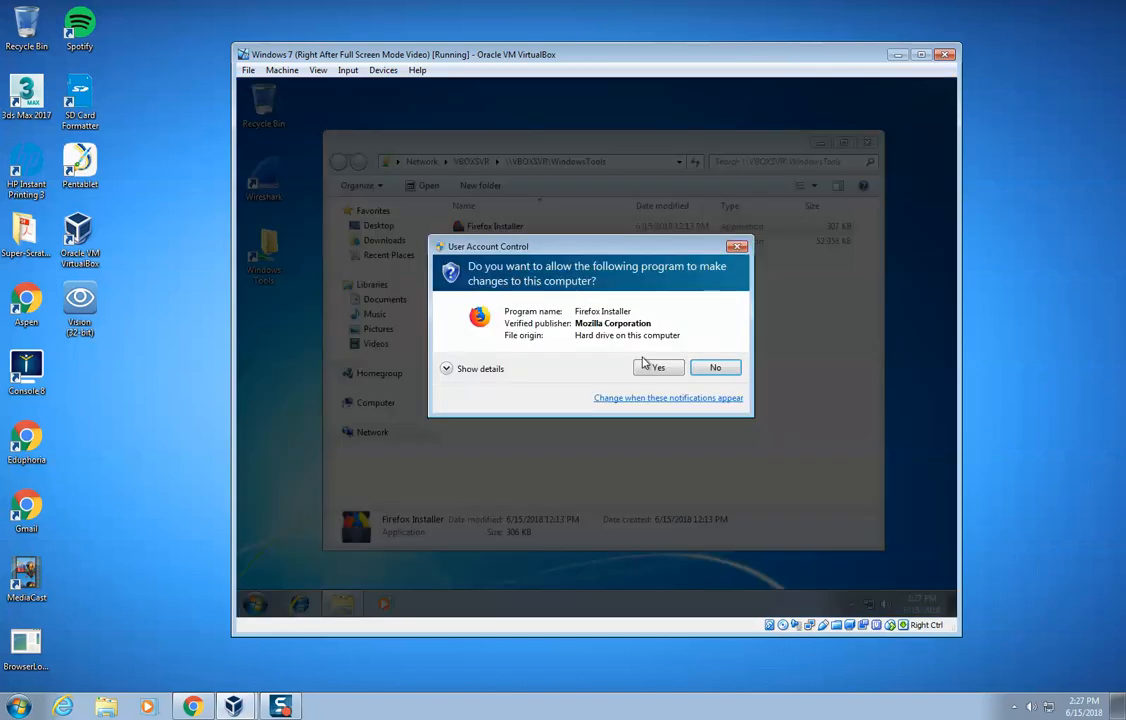
left_click(648, 366)
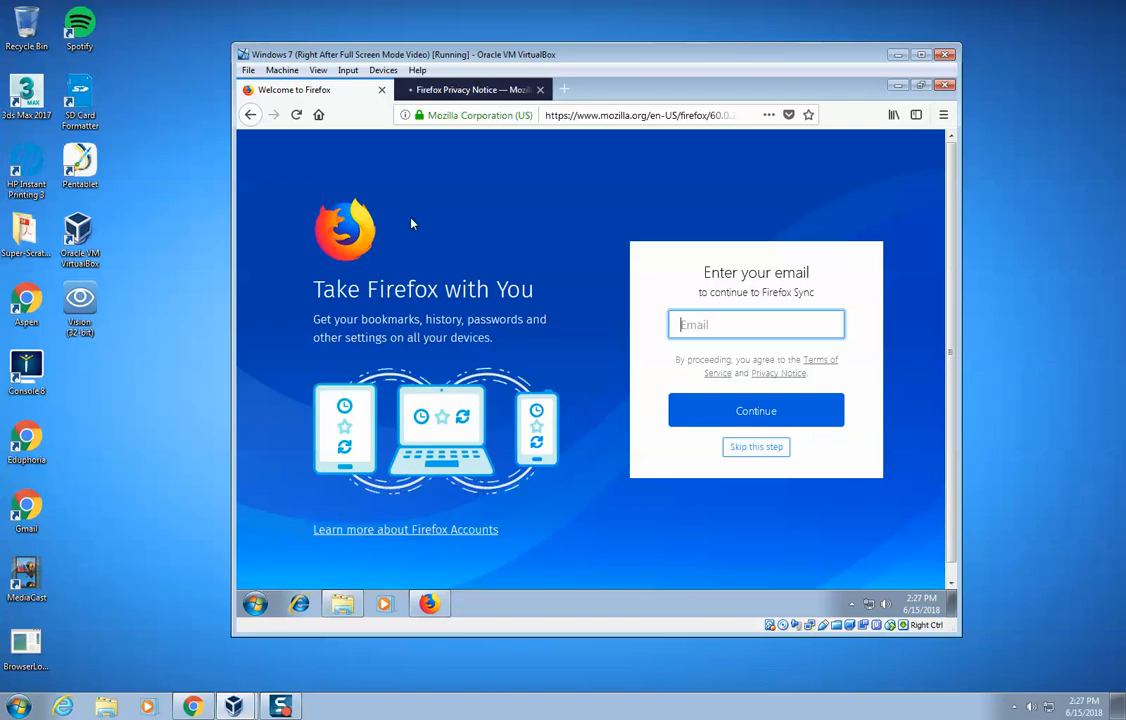
Step: Open Firefox's search options from a new tab and turn off Provide search suggestions
left_click(636, 114)
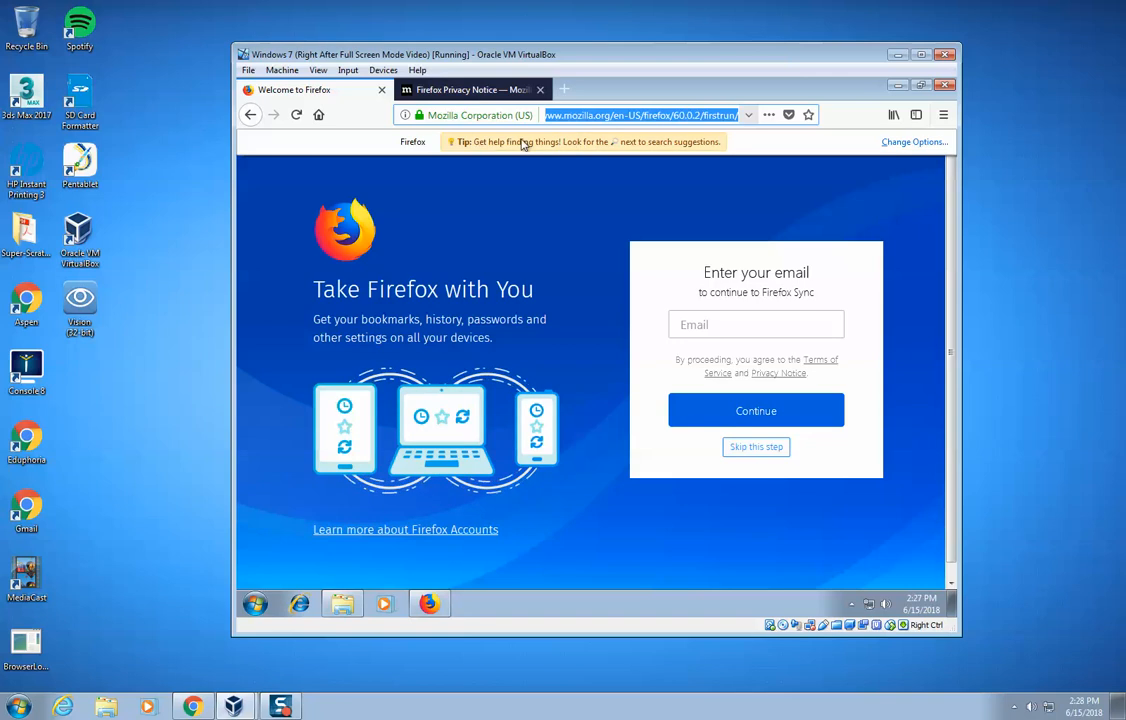
left_click(613, 156)
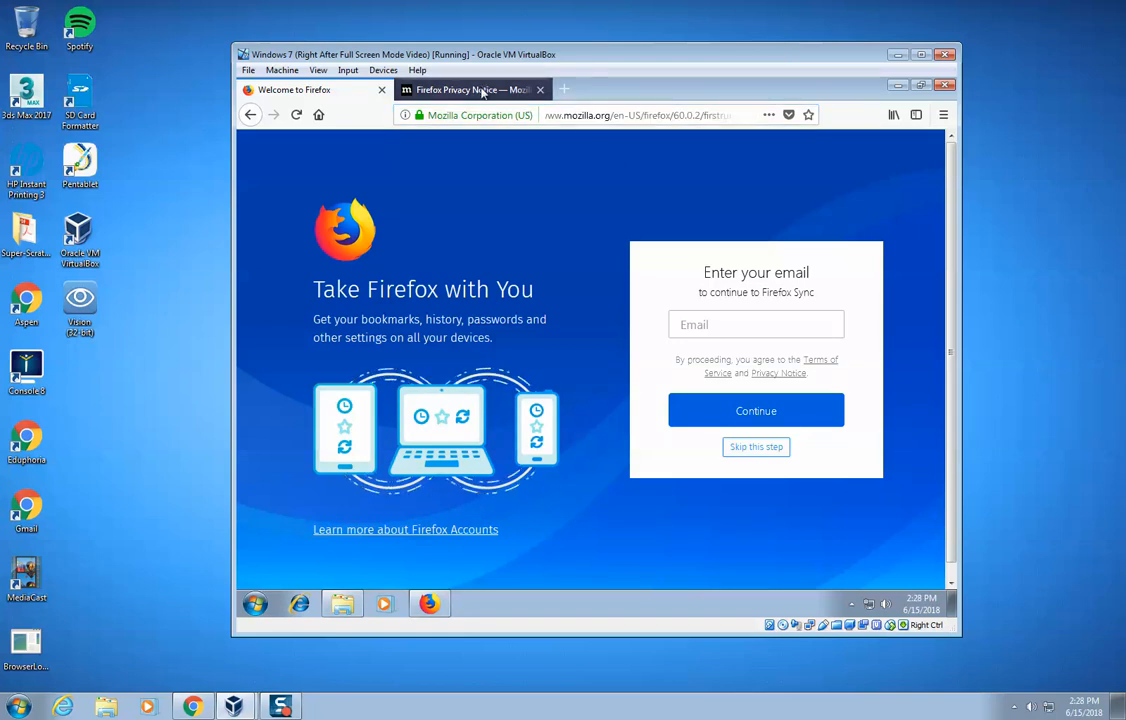
left_click(472, 90)
left_click(564, 89)
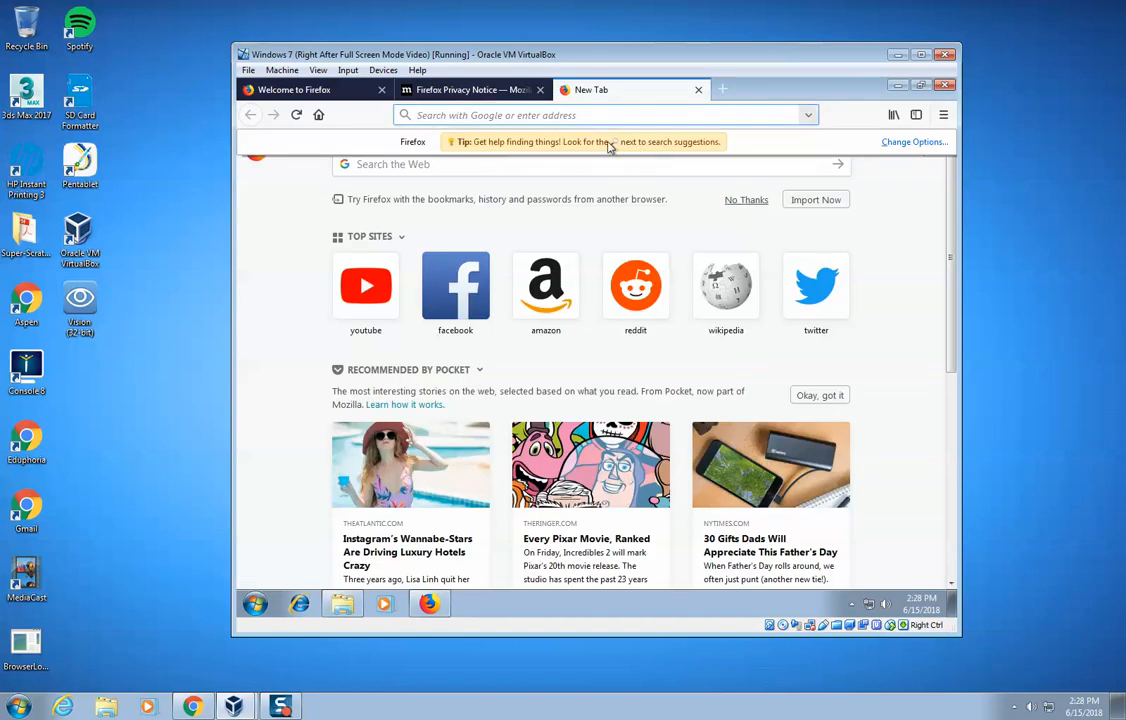
left_click(913, 143)
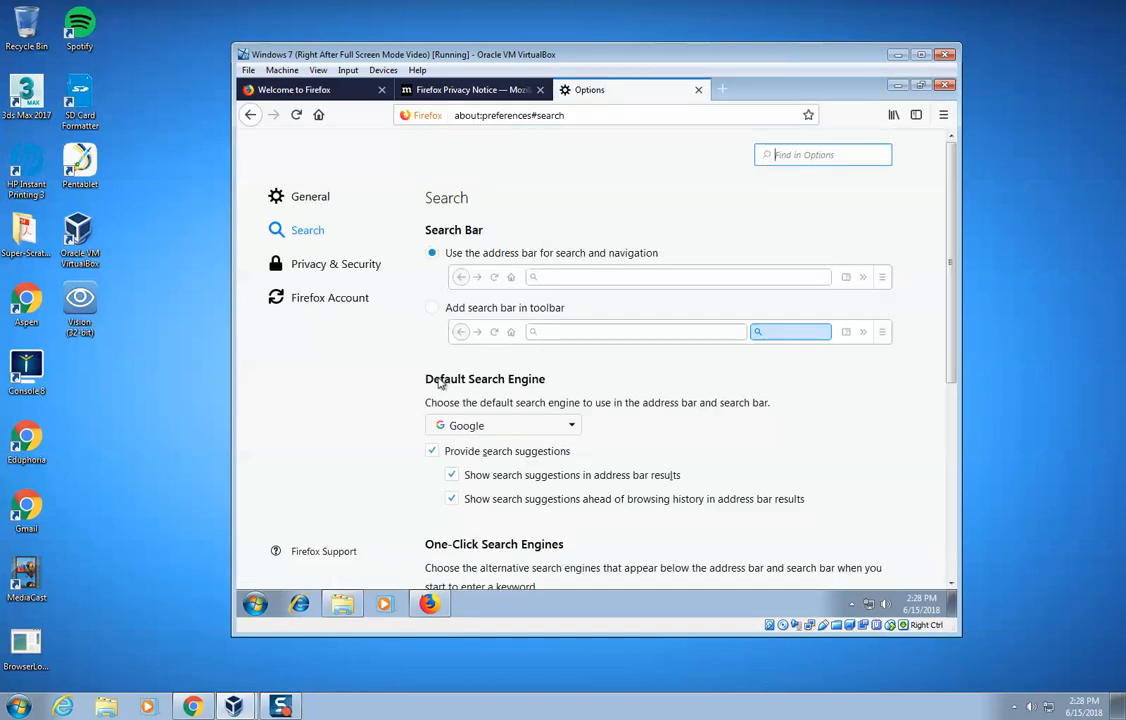
left_click(432, 451)
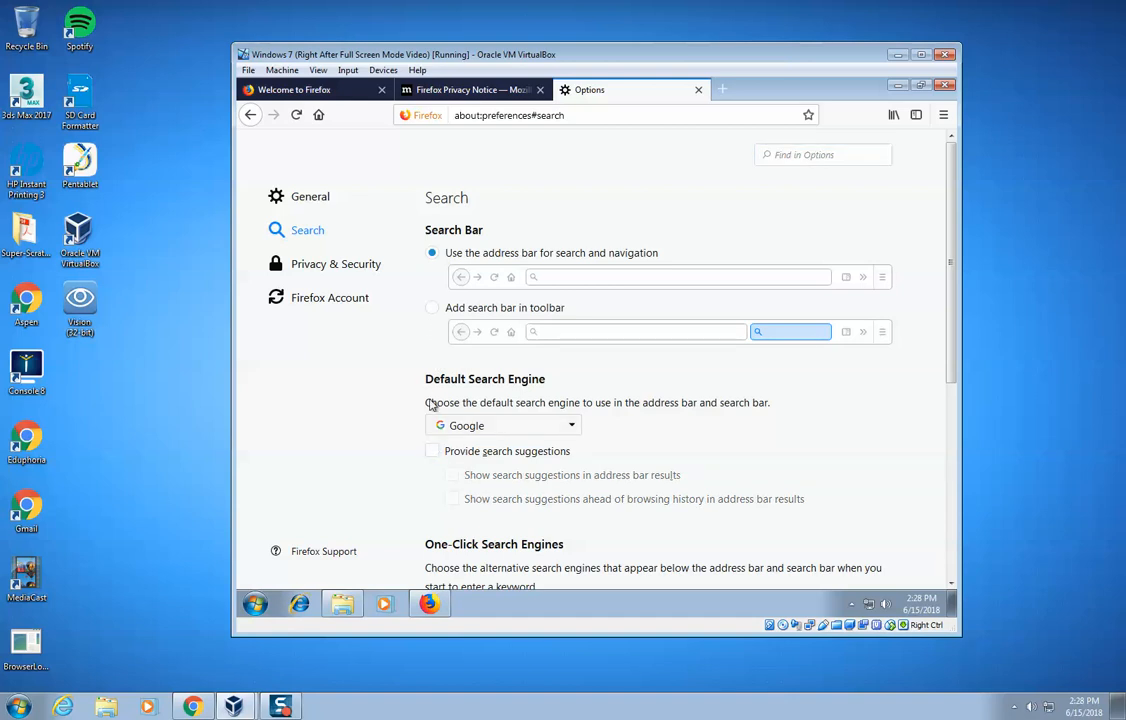
scroll(565, 423, "down", 3)
scroll(558, 420, "up", 3)
Step: Close the Options and Privacy Notice tabs, then close Firefox and the Windows Tools folder window
left_click(700, 91)
left_click(540, 91)
left_click(946, 86)
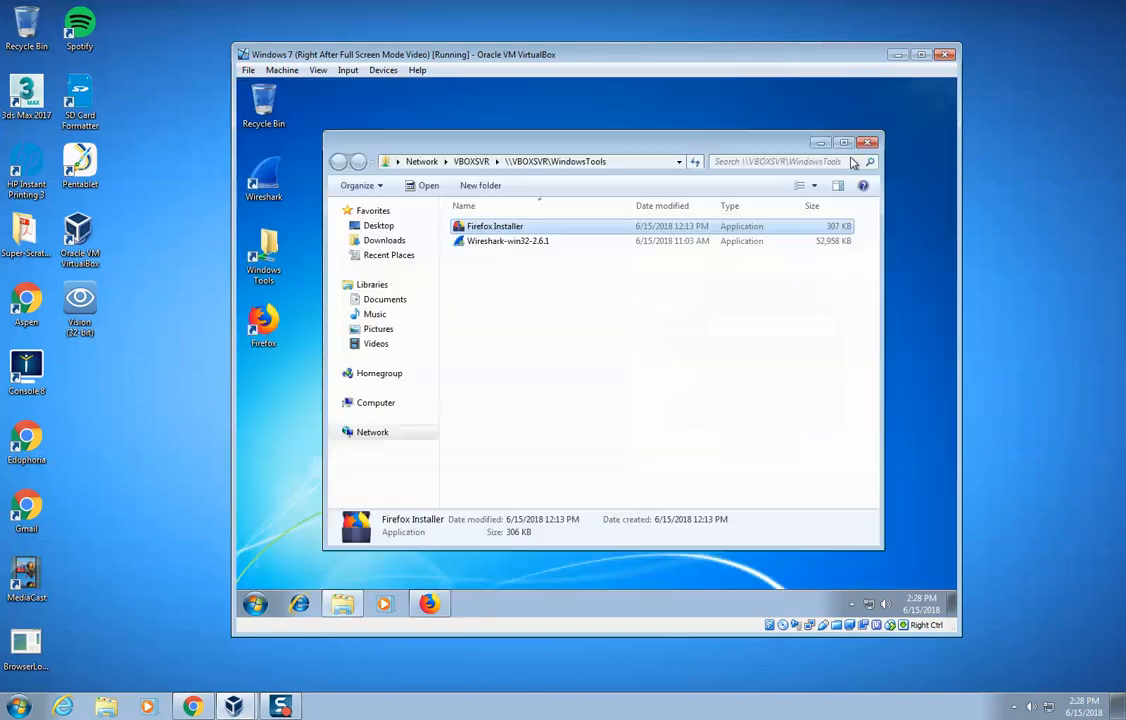
left_click(867, 142)
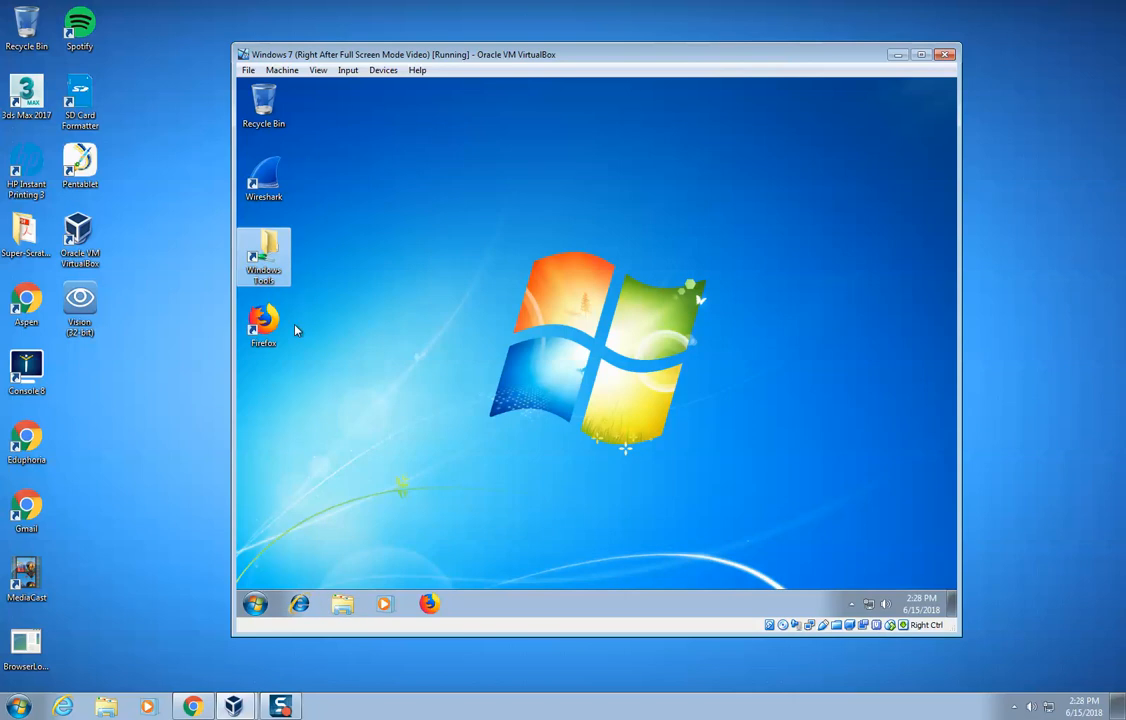
Step: Launch Firefox from the desktop, make it the default browser and restart it
double_click(264, 322)
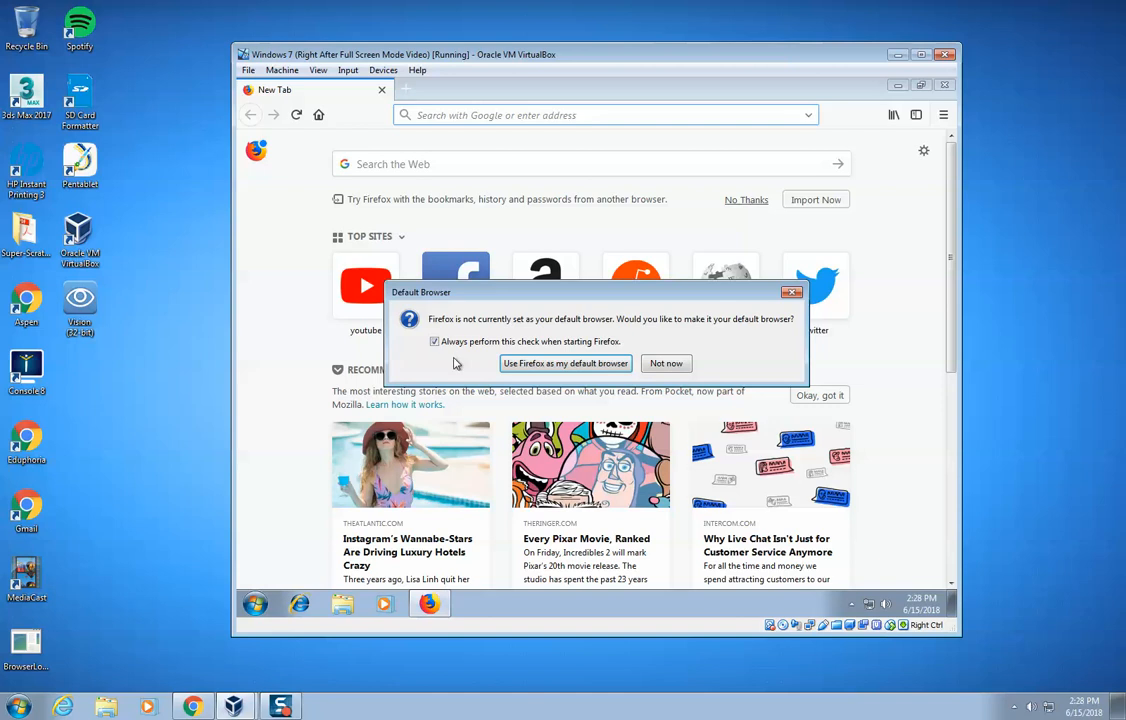
left_click(540, 366)
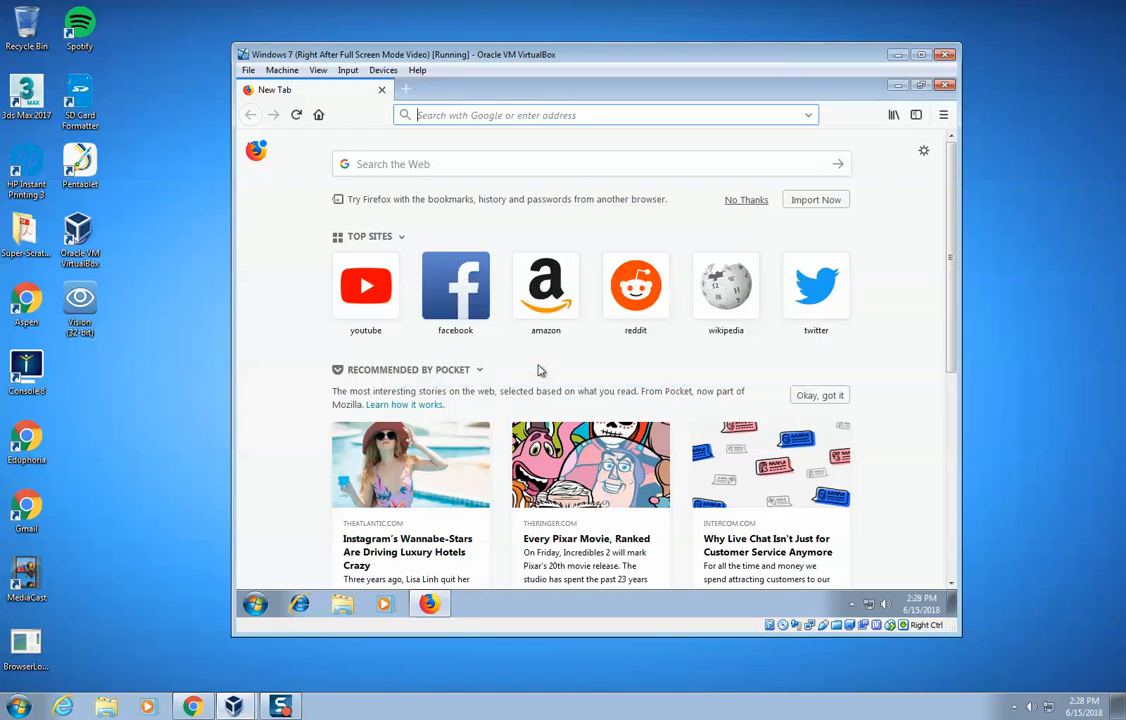
left_click(944, 85)
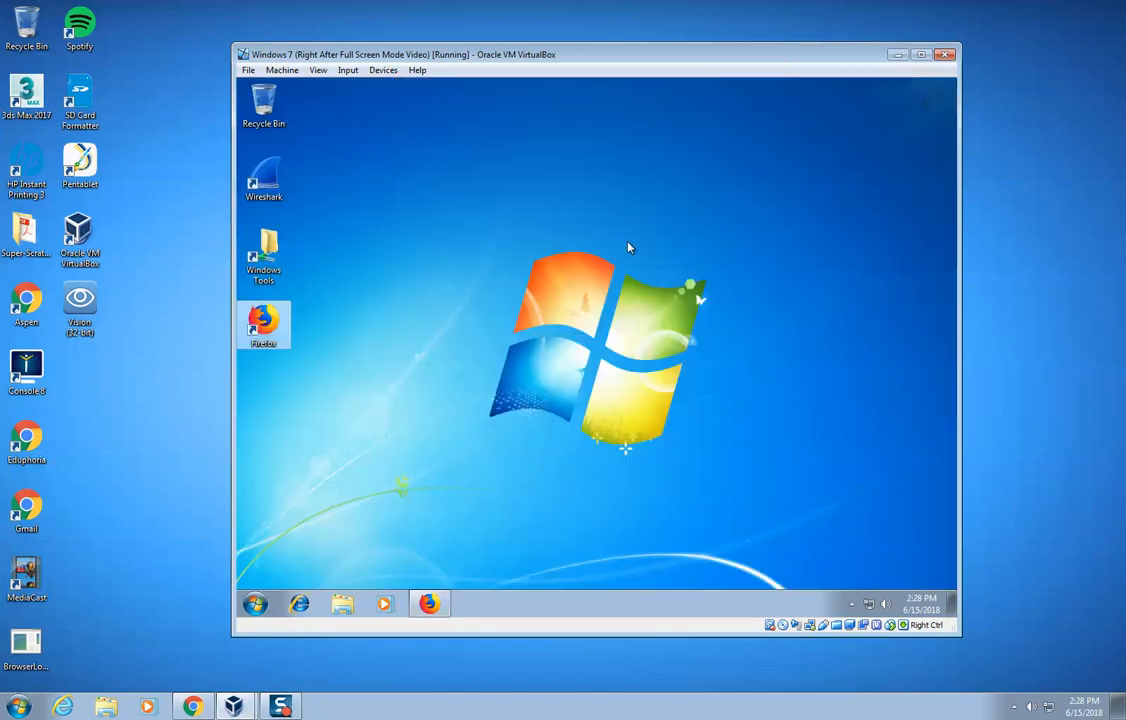
double_click(253, 325)
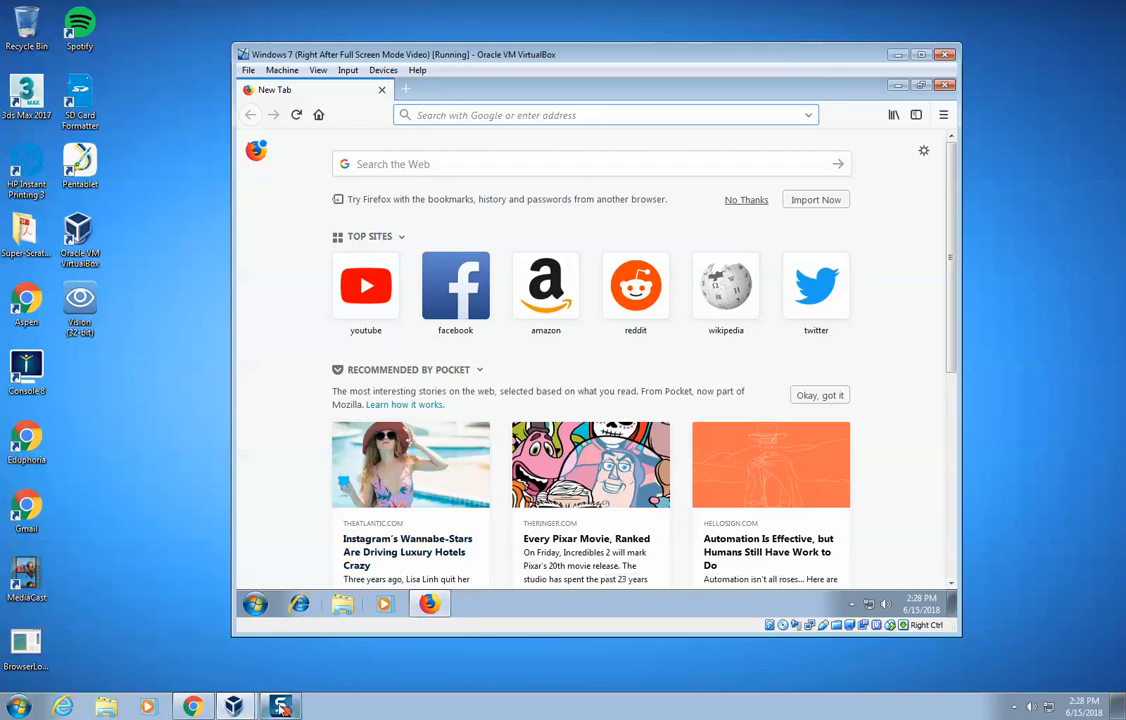
mouse_move(283, 707)
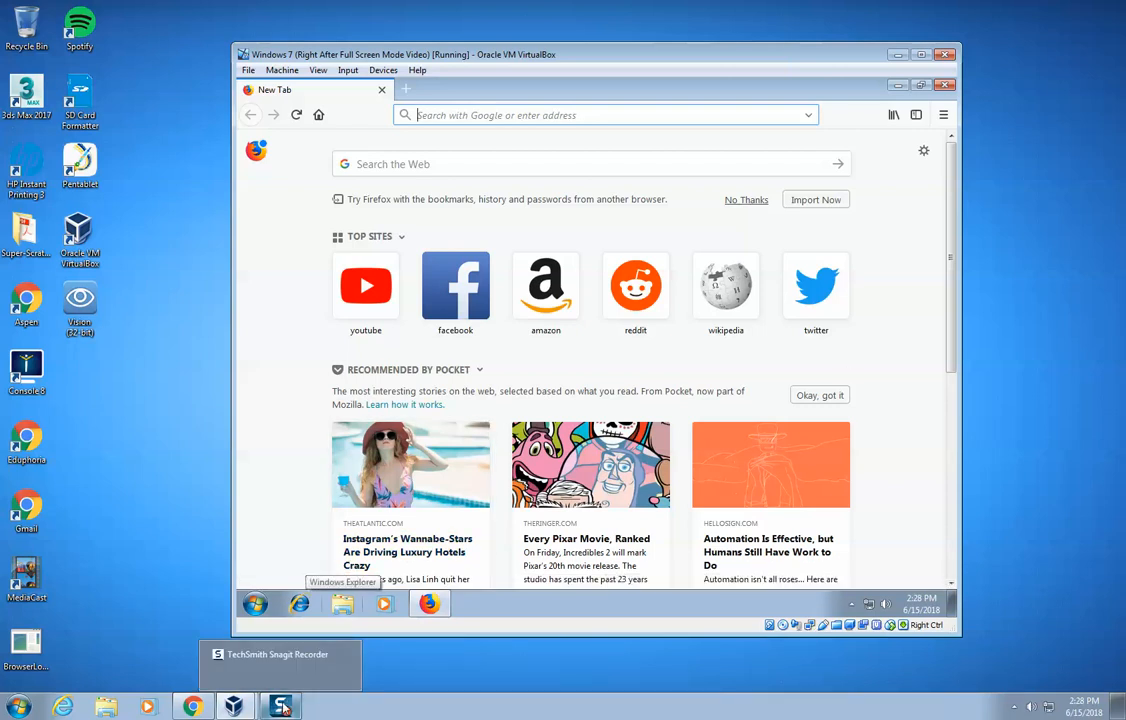
type("www.11")
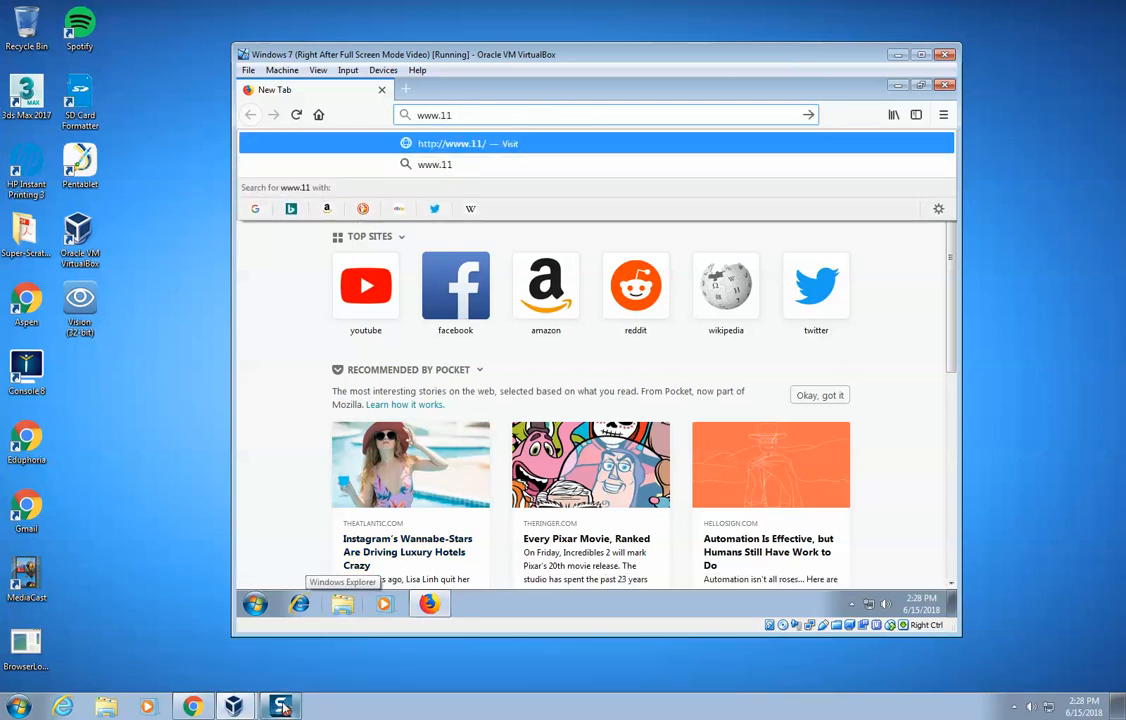
type("12.net")
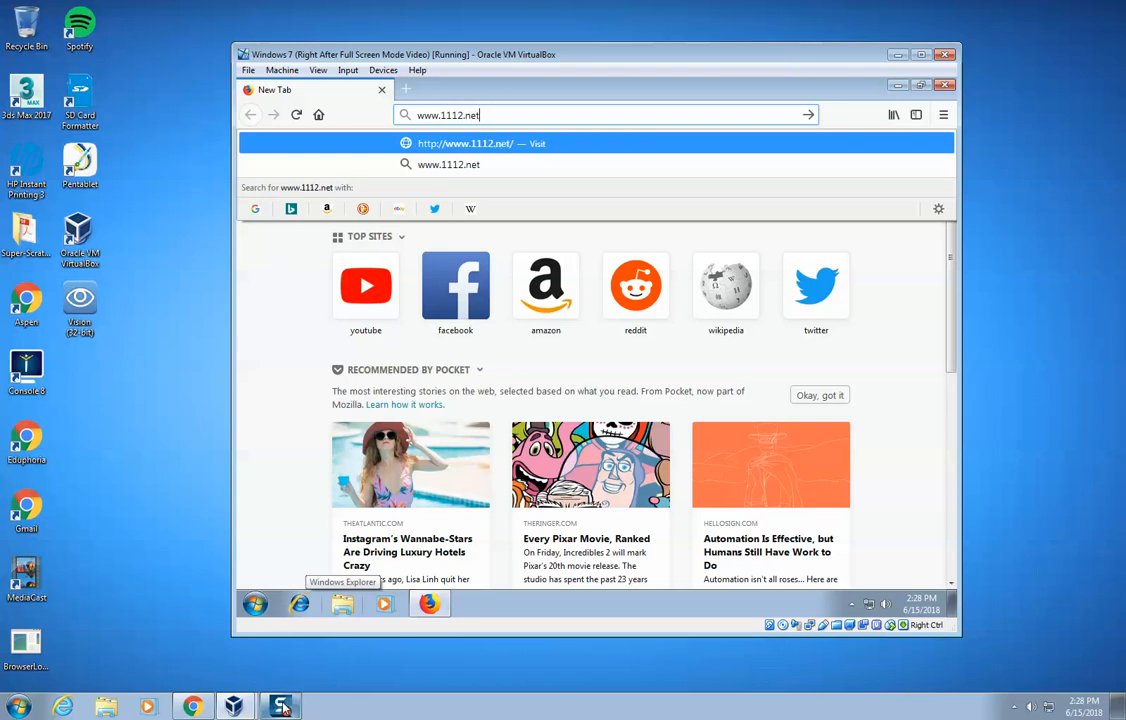
type("/last")
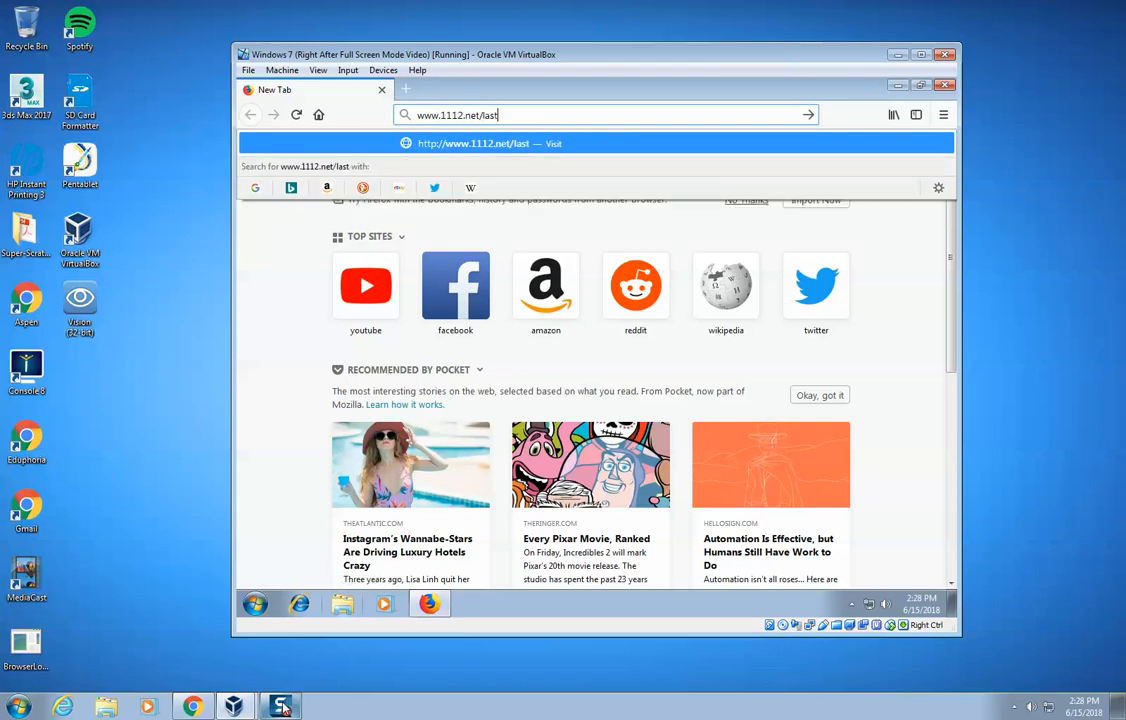
type("page.html")
key("Return")
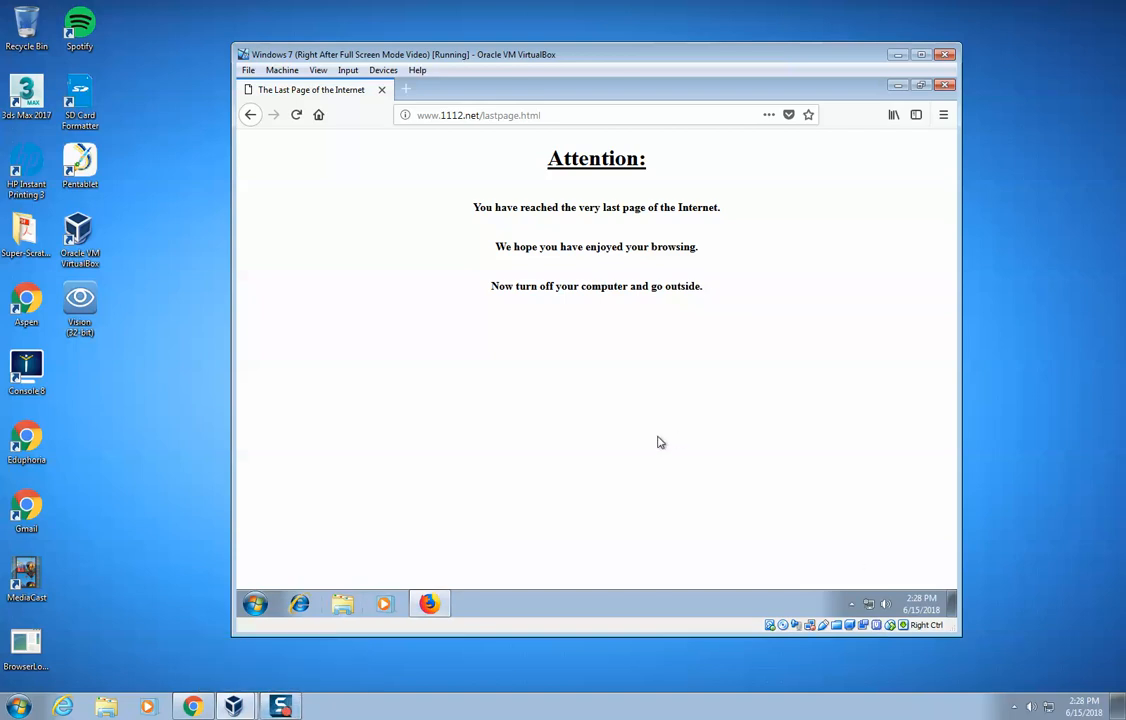
Step: Switch the virtual machine to full-screen mode and shrink the Firefox window so it occupies only the right side of the desktop
left_click(347, 70)
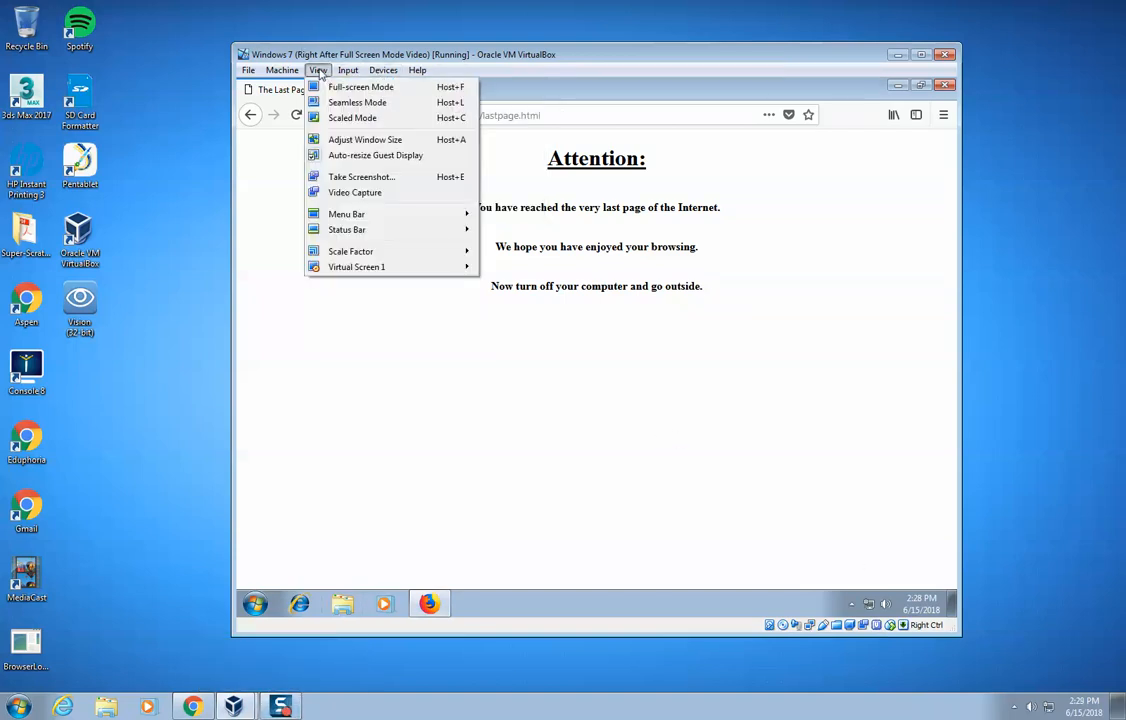
left_click(332, 91)
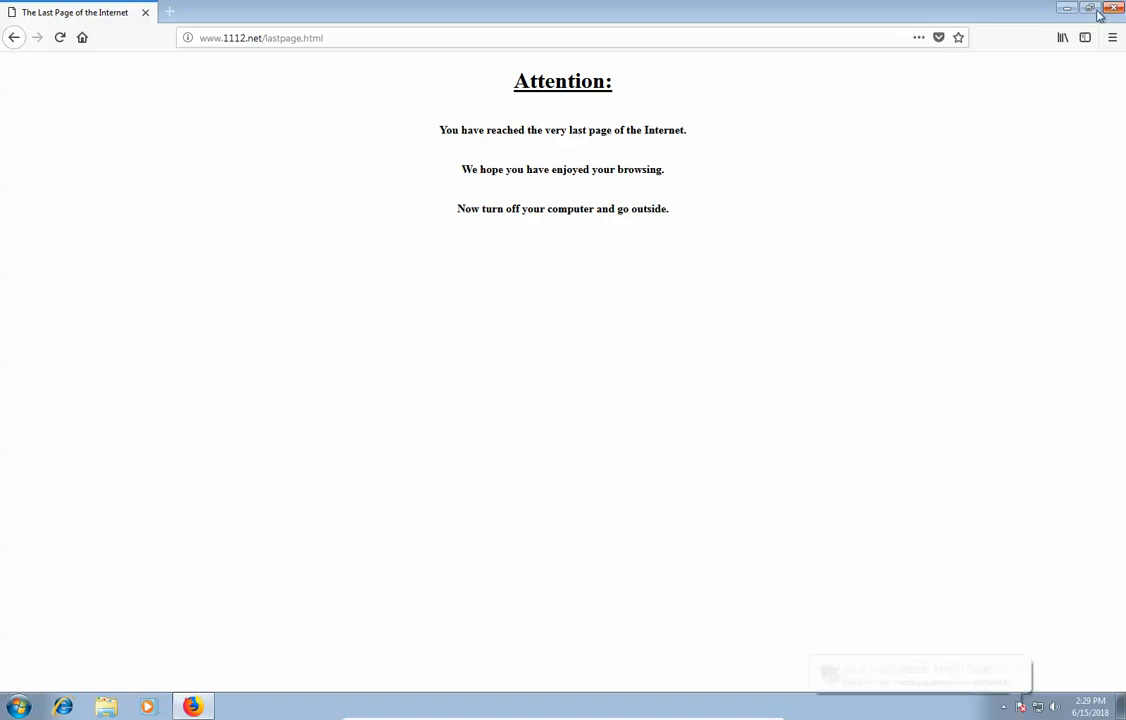
double_click(952, 8)
left_click_drag(533, 37, 990, 181)
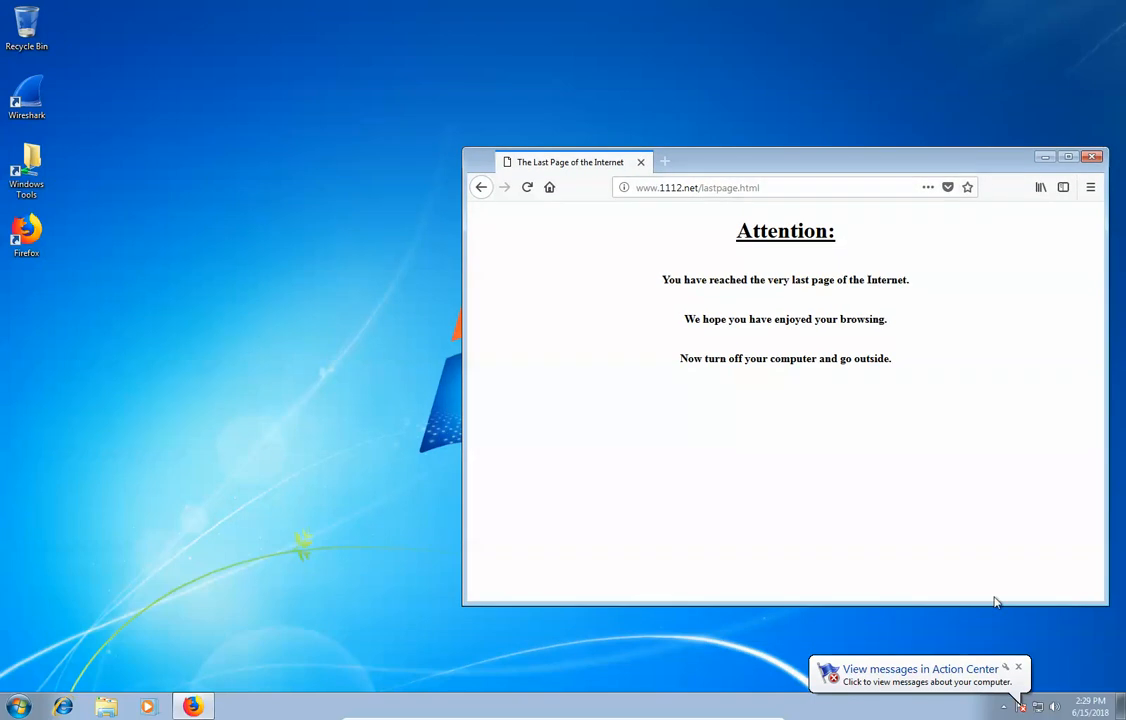
left_click(1018, 667)
left_click_drag(464, 433, 638, 430)
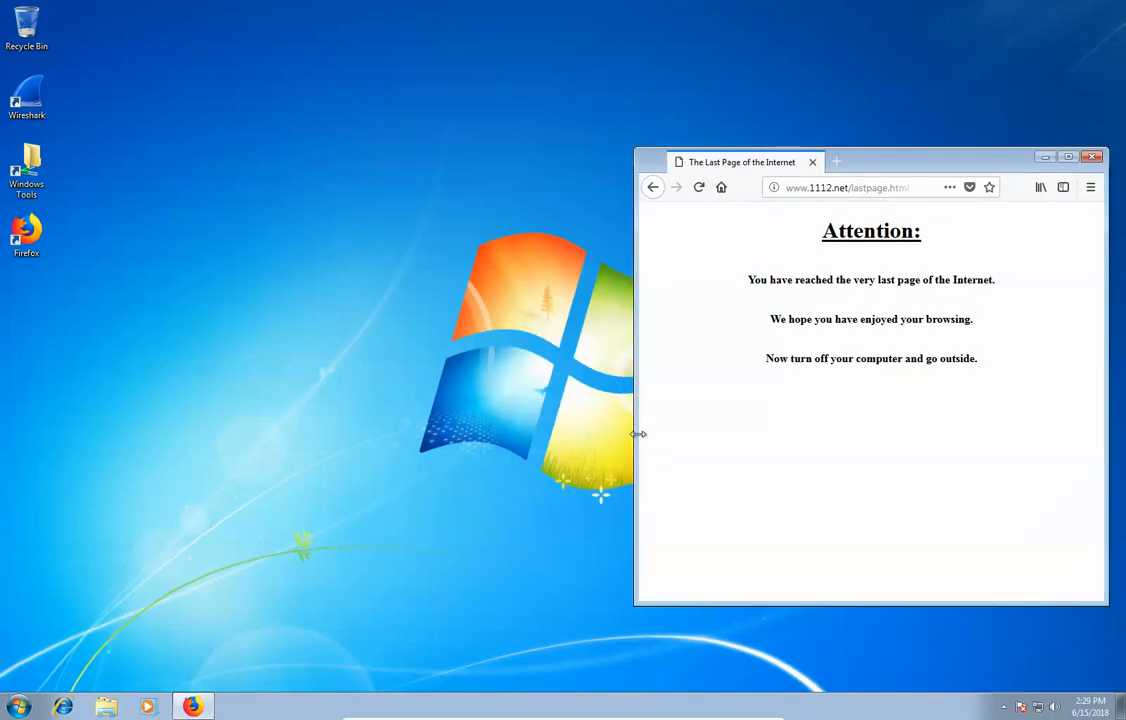
left_click_drag(920, 160, 915, 55)
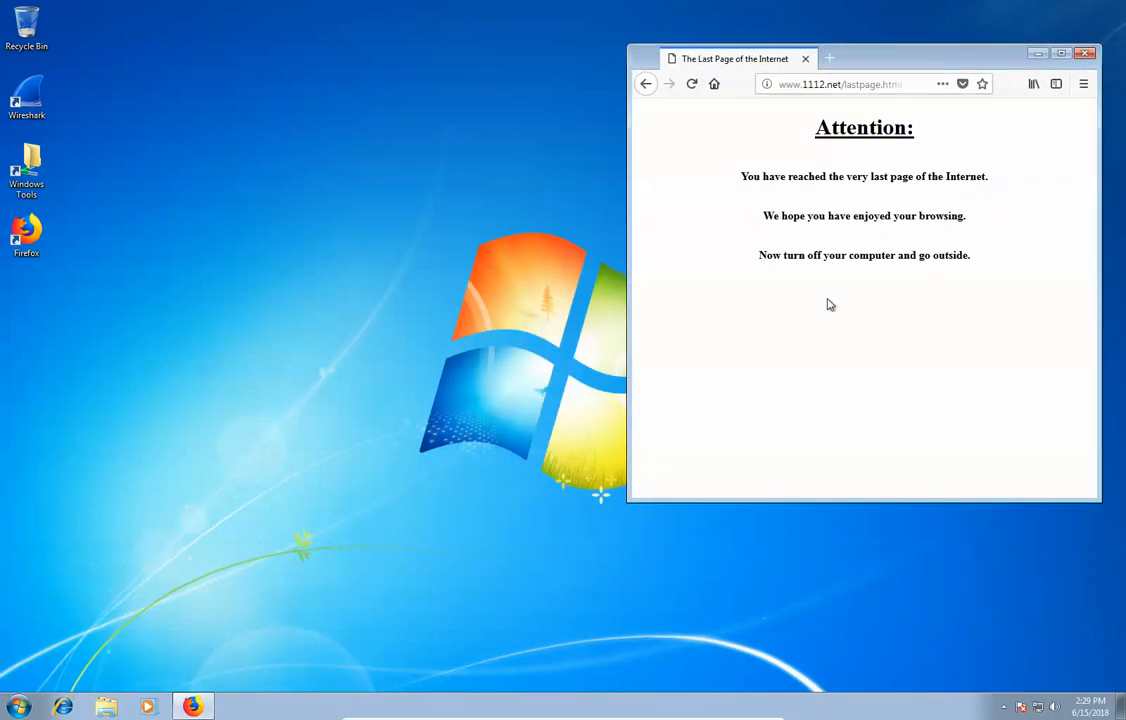
Step: View the page source of lastpage.html, highlight all of its HTML code, and close the source tab
right_click(905, 314)
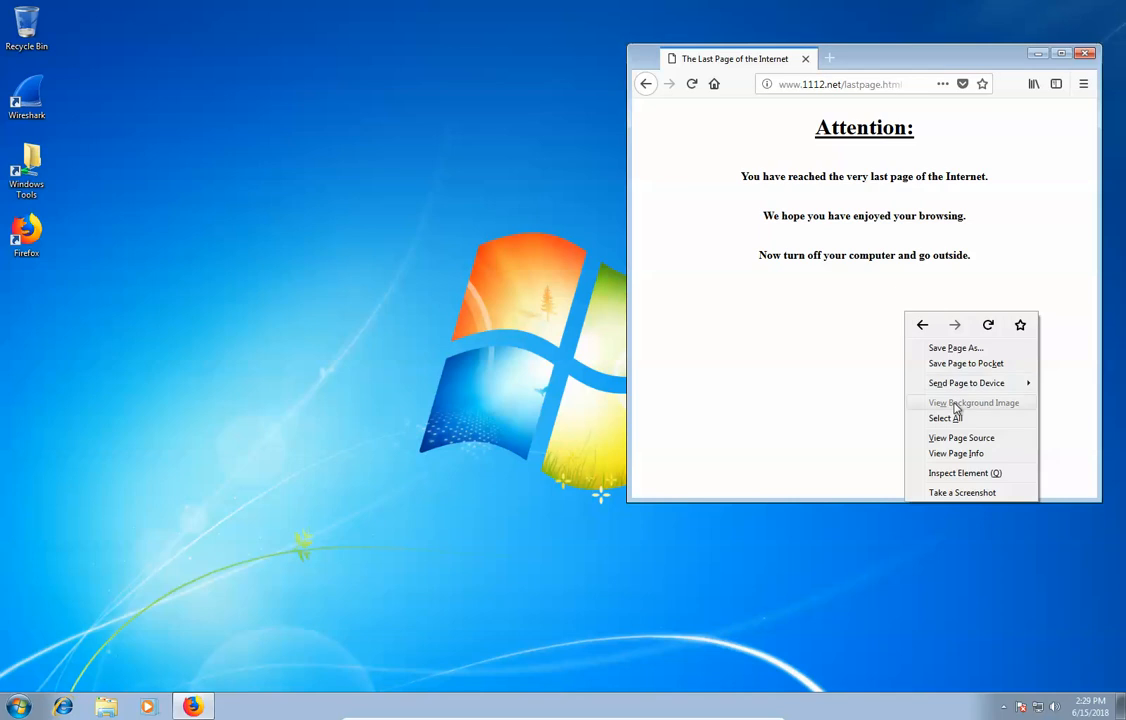
left_click(1005, 440)
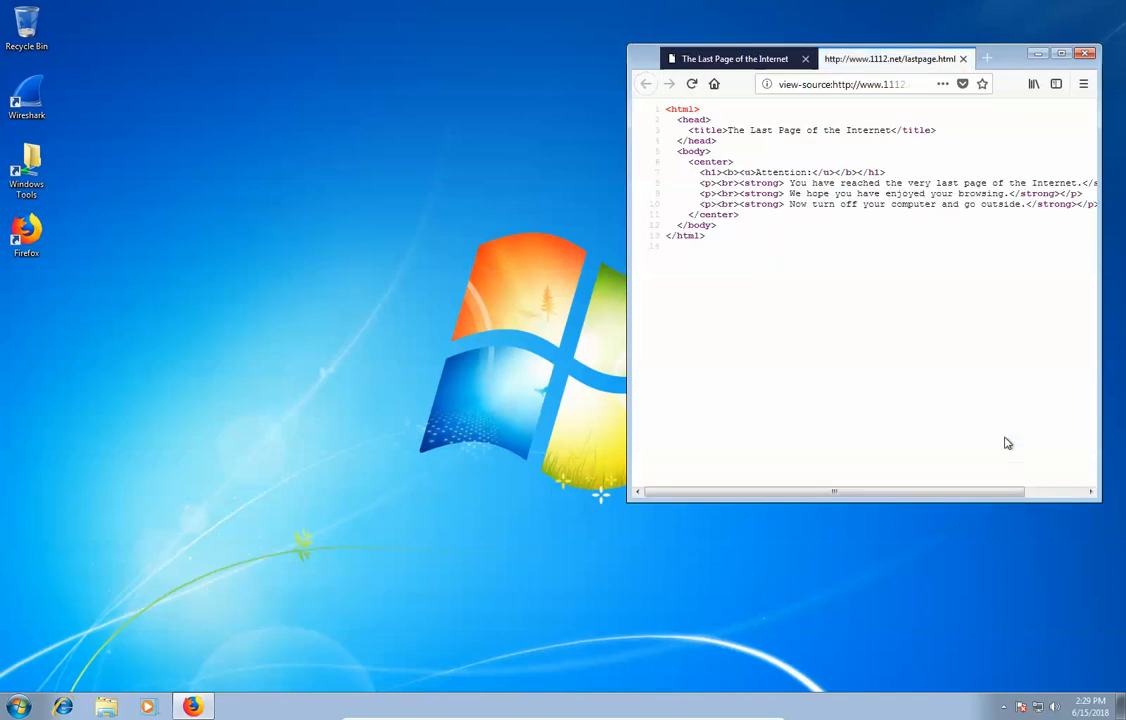
left_click_drag(710, 236, 657, 92)
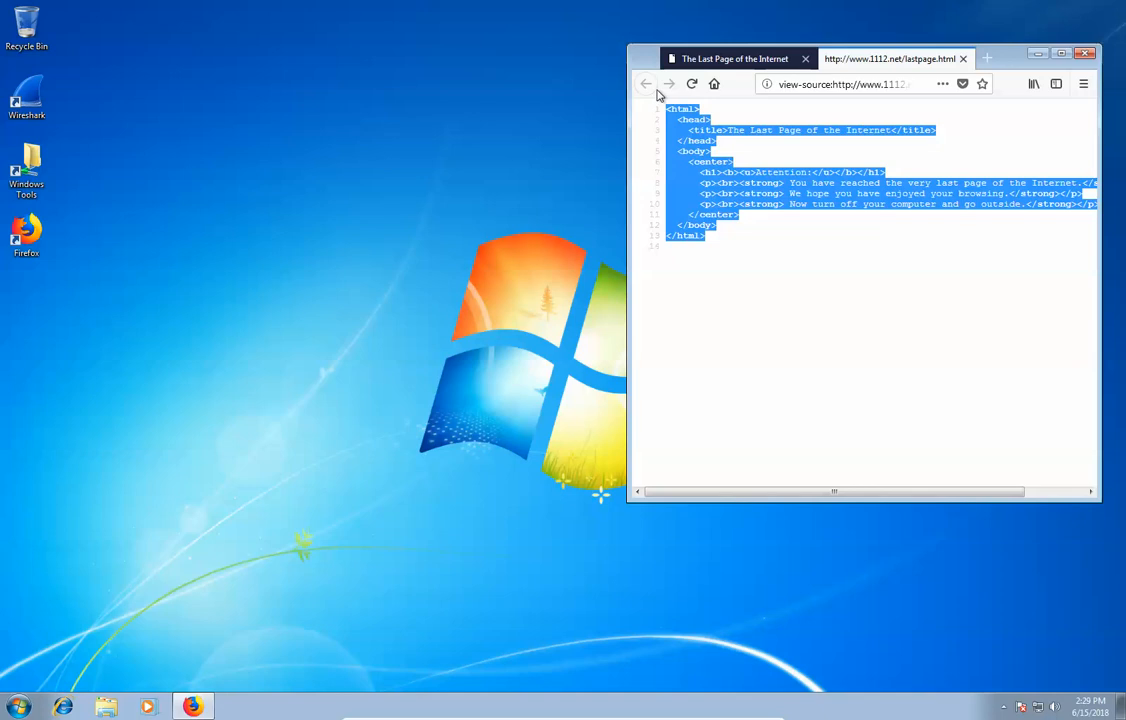
left_click(964, 60)
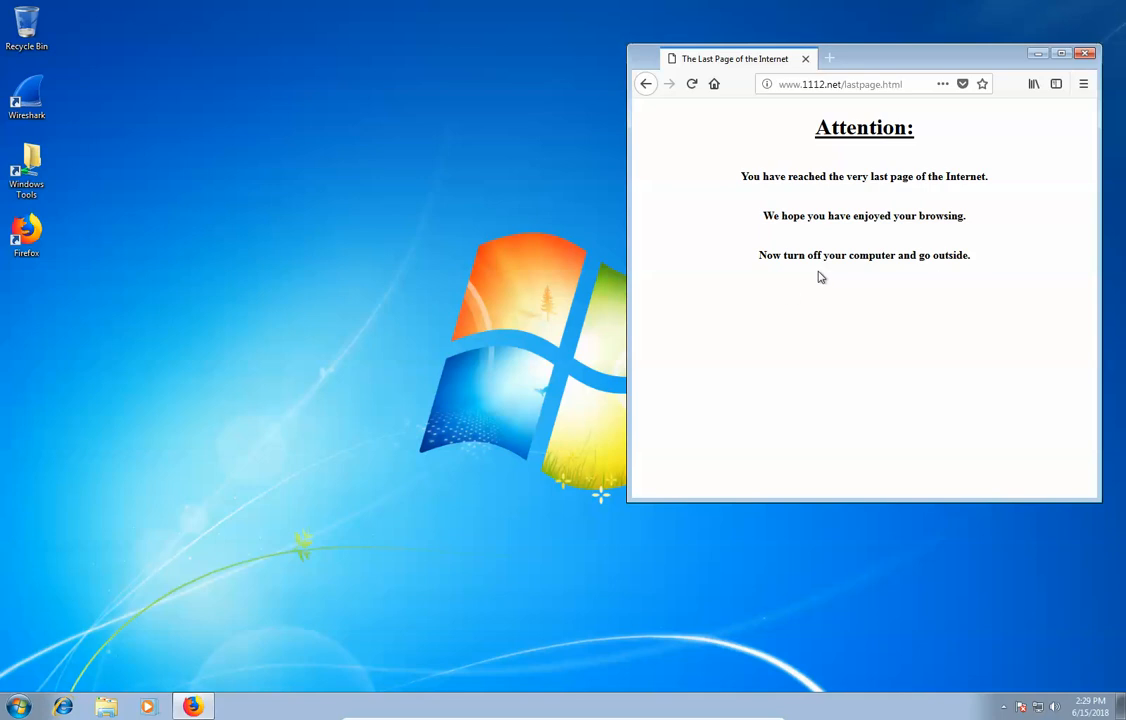
Step: Move the Firefox window aside, launch Wireshark and start capturing packets on Local Area Connection
left_click_drag(929, 64, 941, 56)
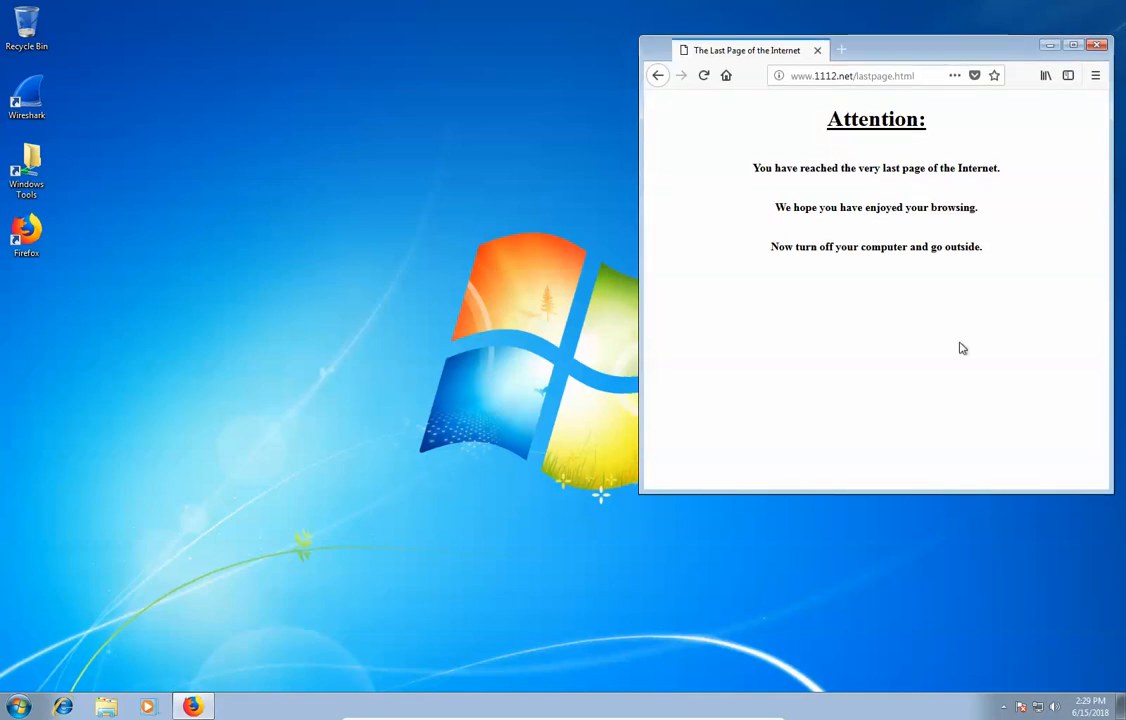
double_click(36, 95)
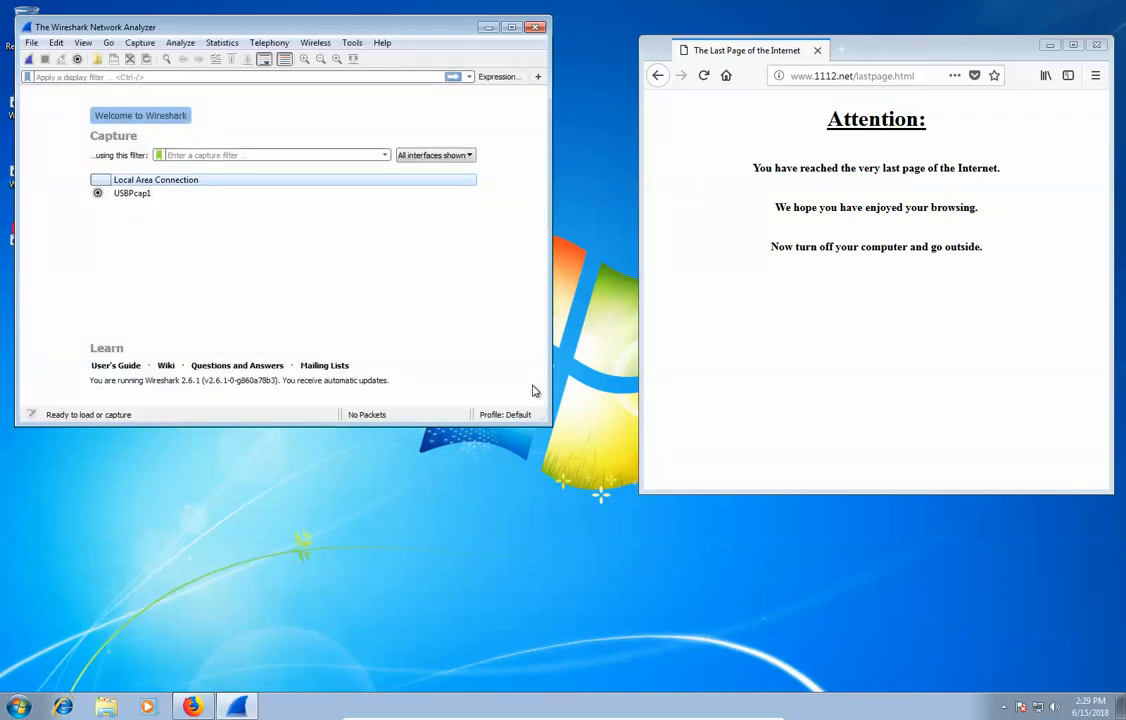
left_click(130, 196)
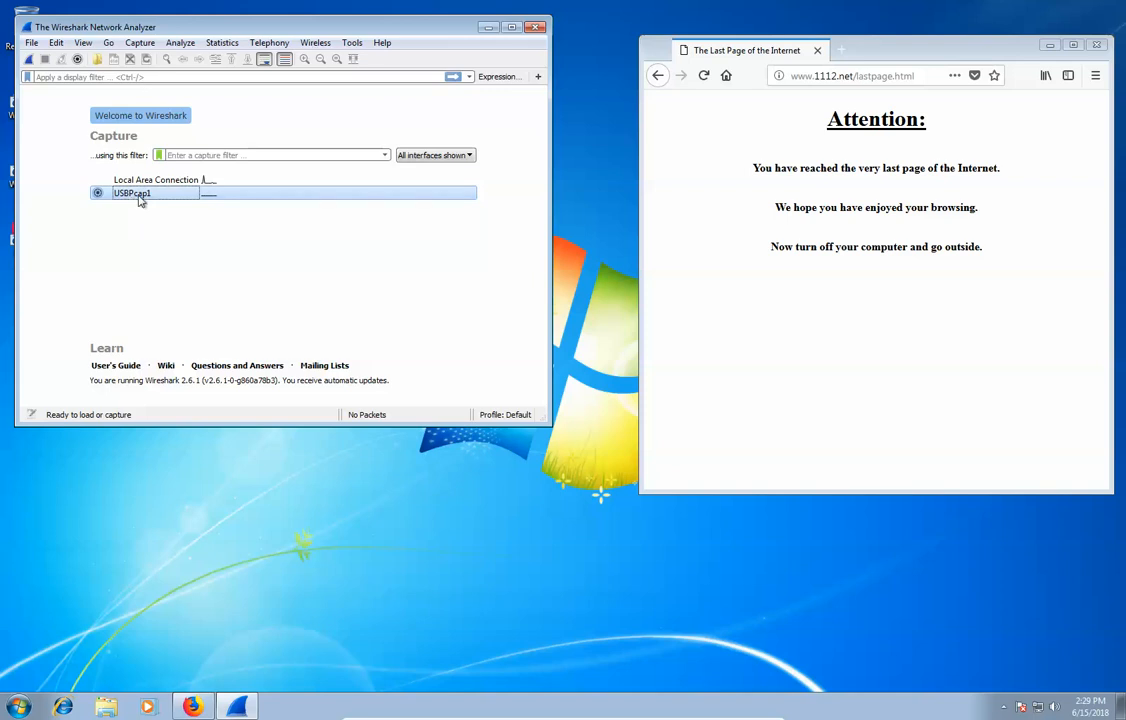
left_click(126, 178)
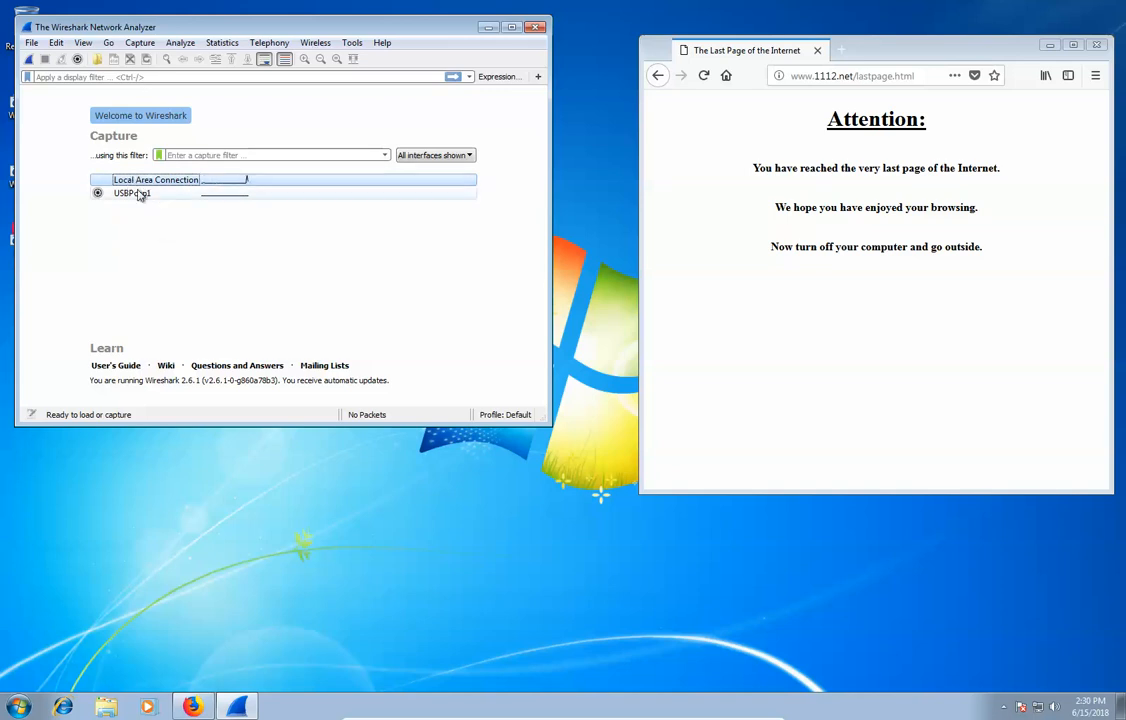
left_click(29, 60)
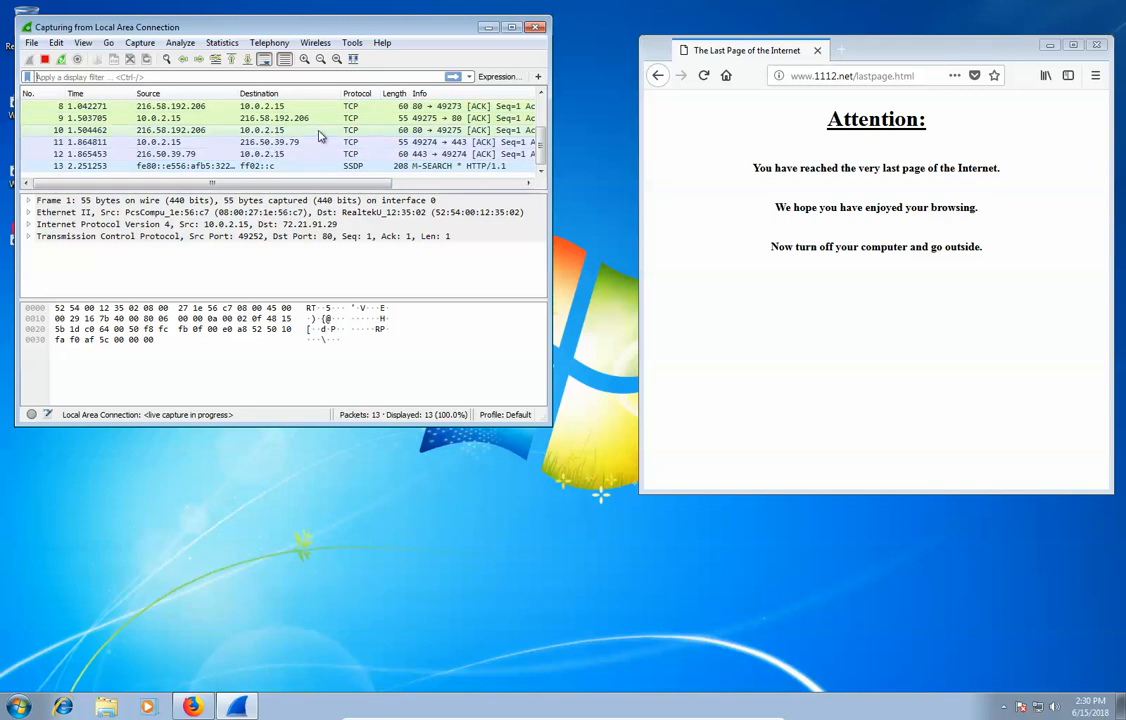
Step: Open Internet Explorer to load its MSN home page, dismiss the setup wizard, and close all tabs
left_click(60, 707)
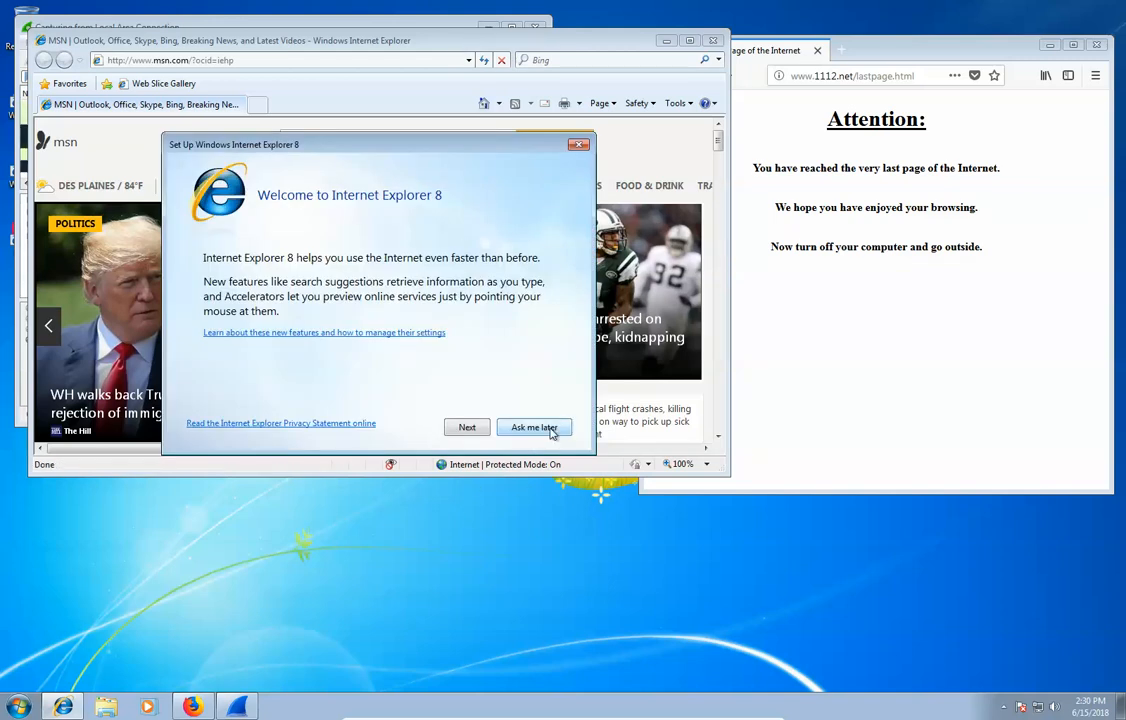
left_click(578, 145)
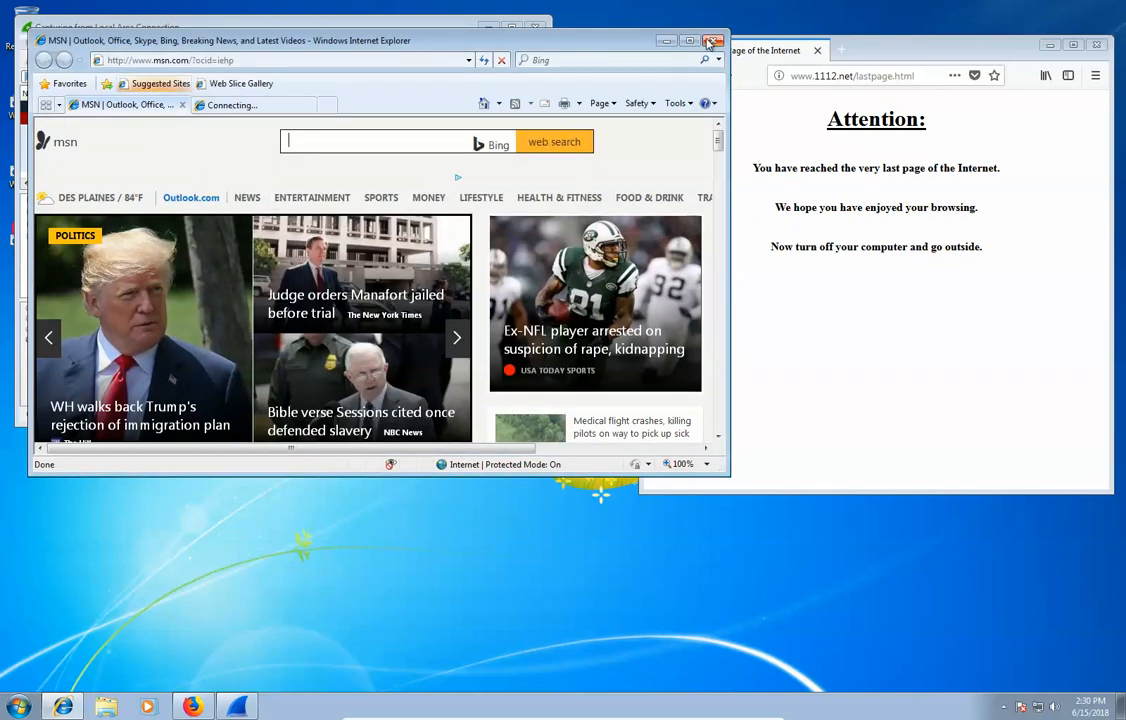
left_click(712, 41)
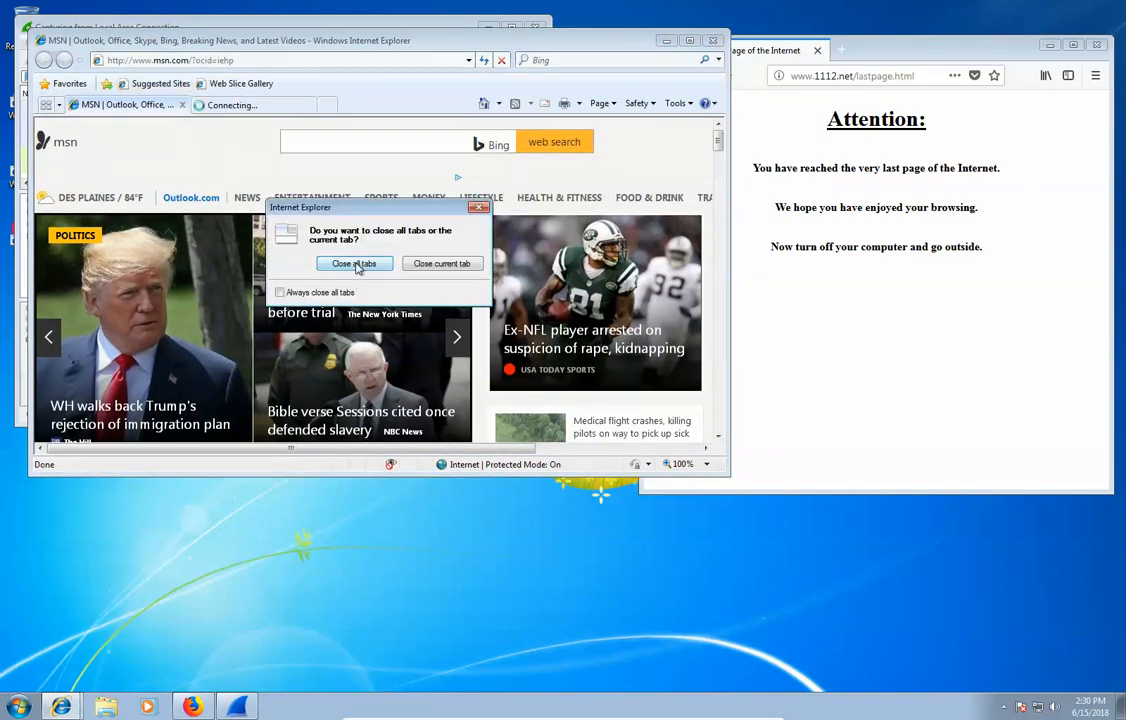
left_click(355, 264)
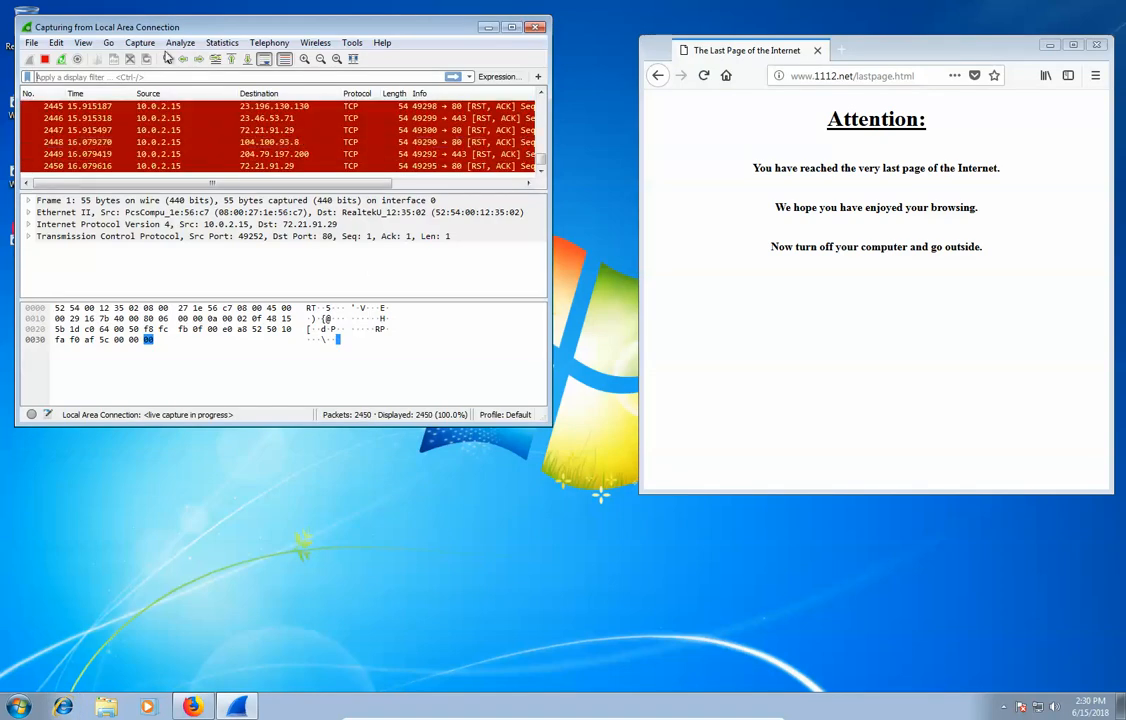
Step: Stop the live capture and quit Wireshark without saving the captured packets
left_click(45, 59)
left_click_drag(539, 160, 541, 186)
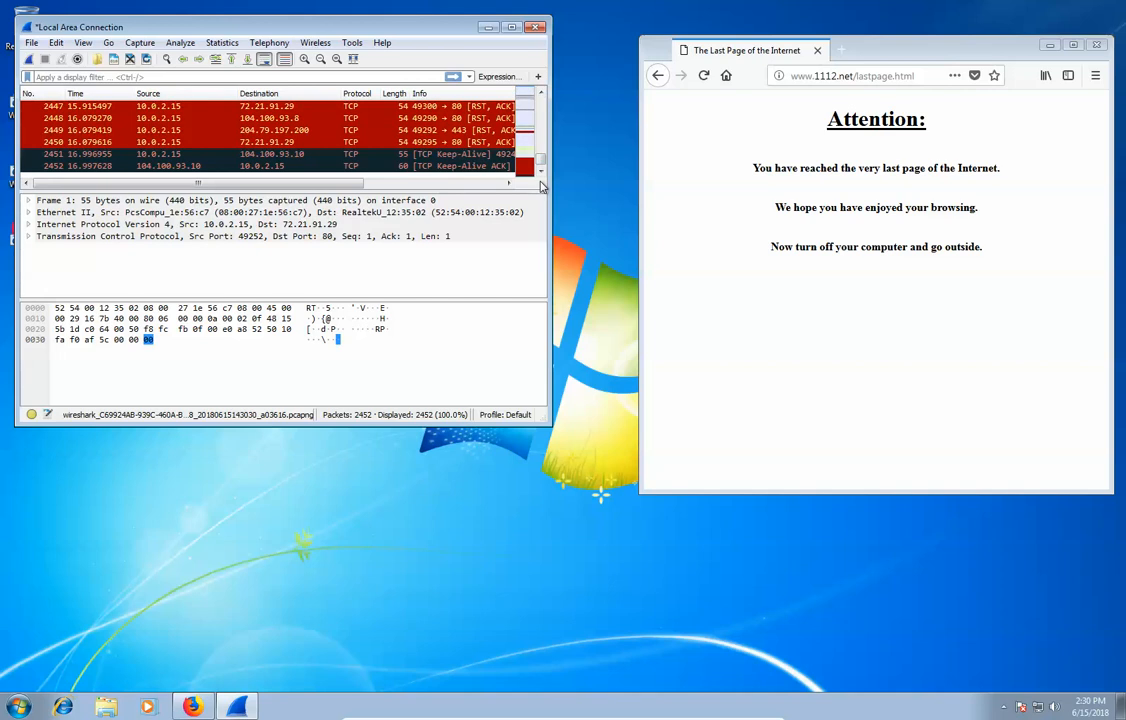
key("ctrl+q")
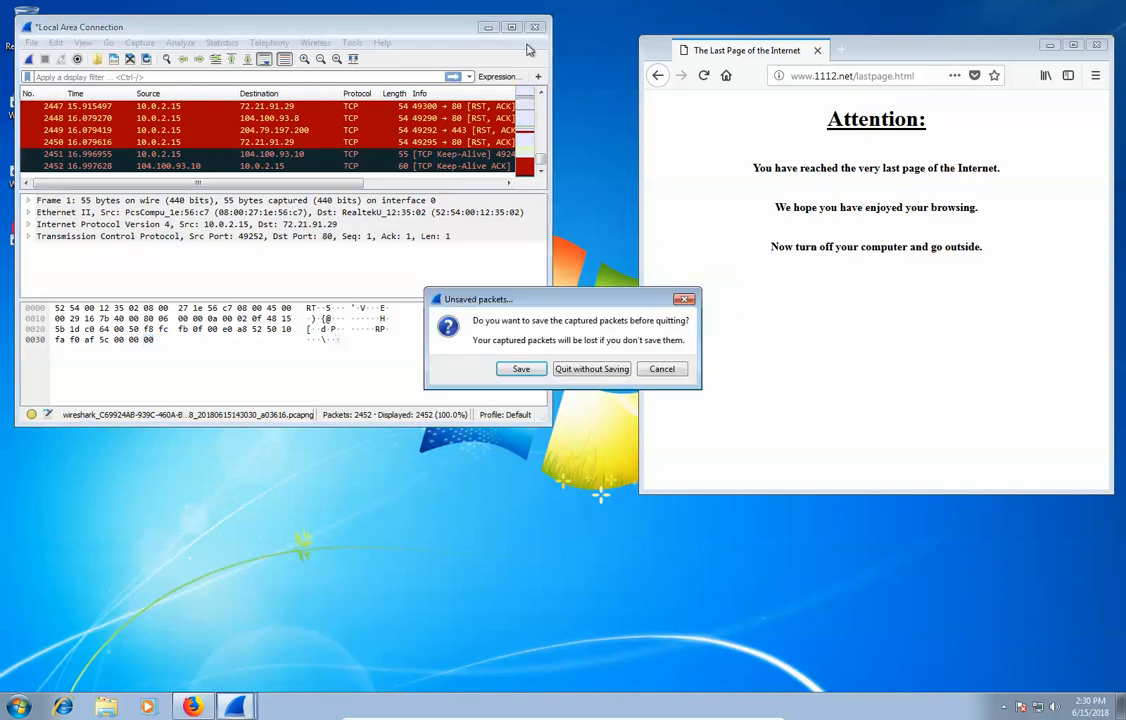
left_click(596, 370)
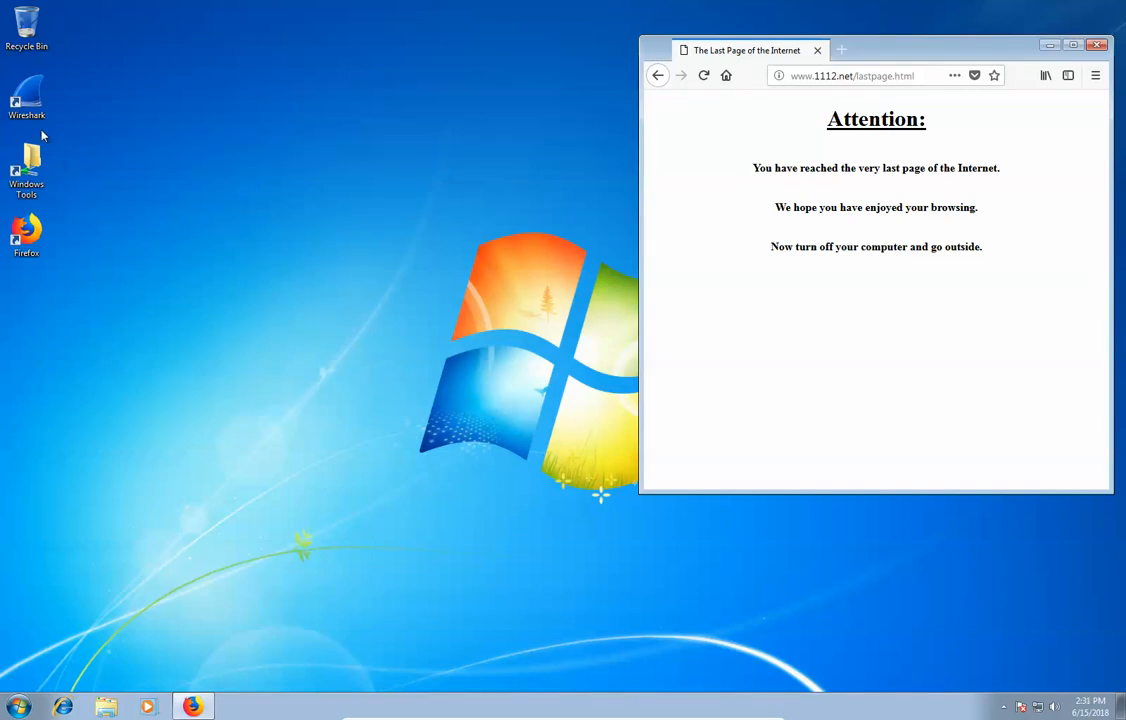
Step: Relaunch Wireshark and enter http as the display filter
double_click(33, 97)
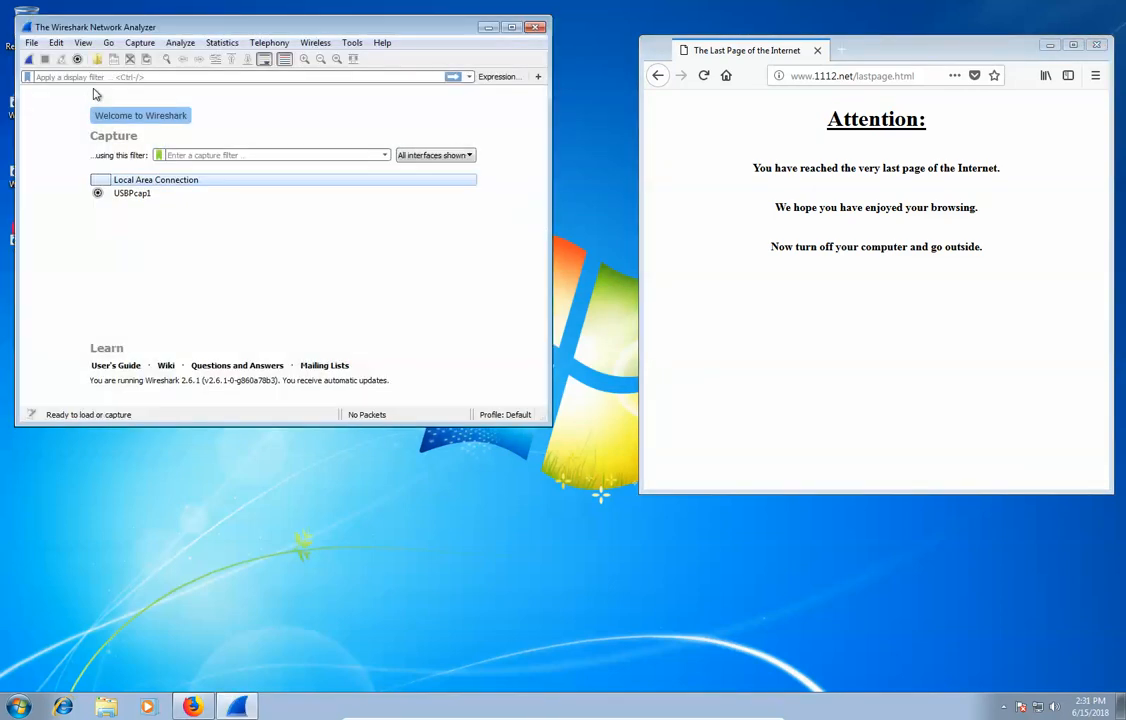
left_click(100, 77)
type("http")
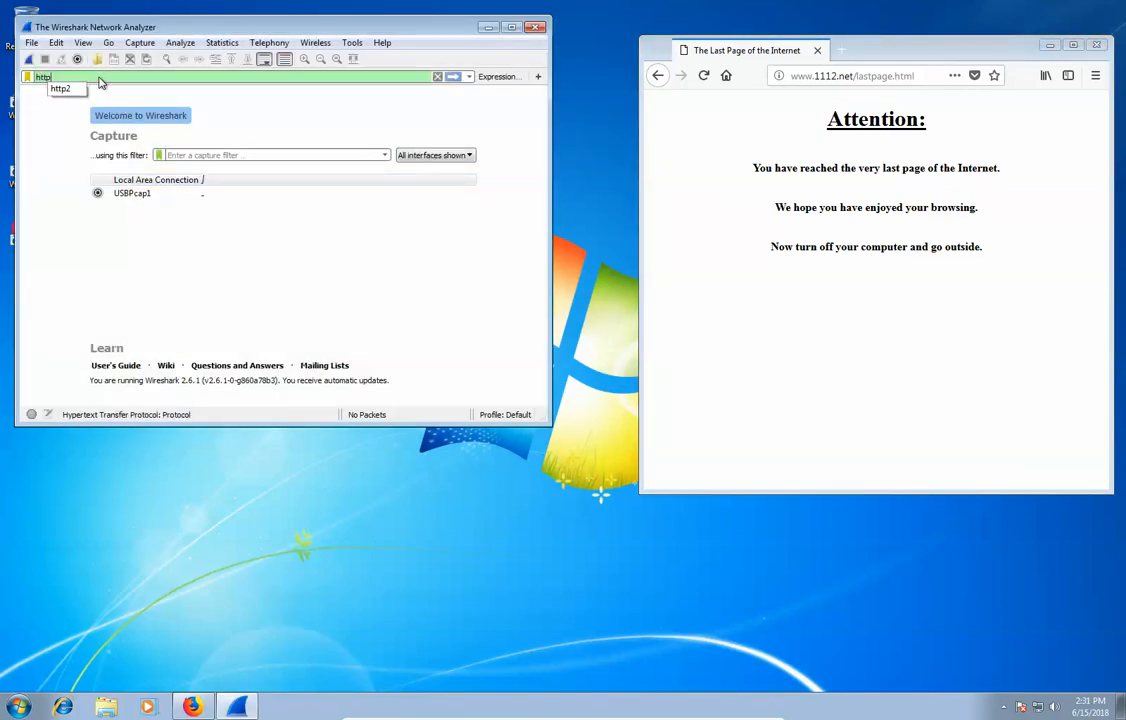
left_click(43, 136)
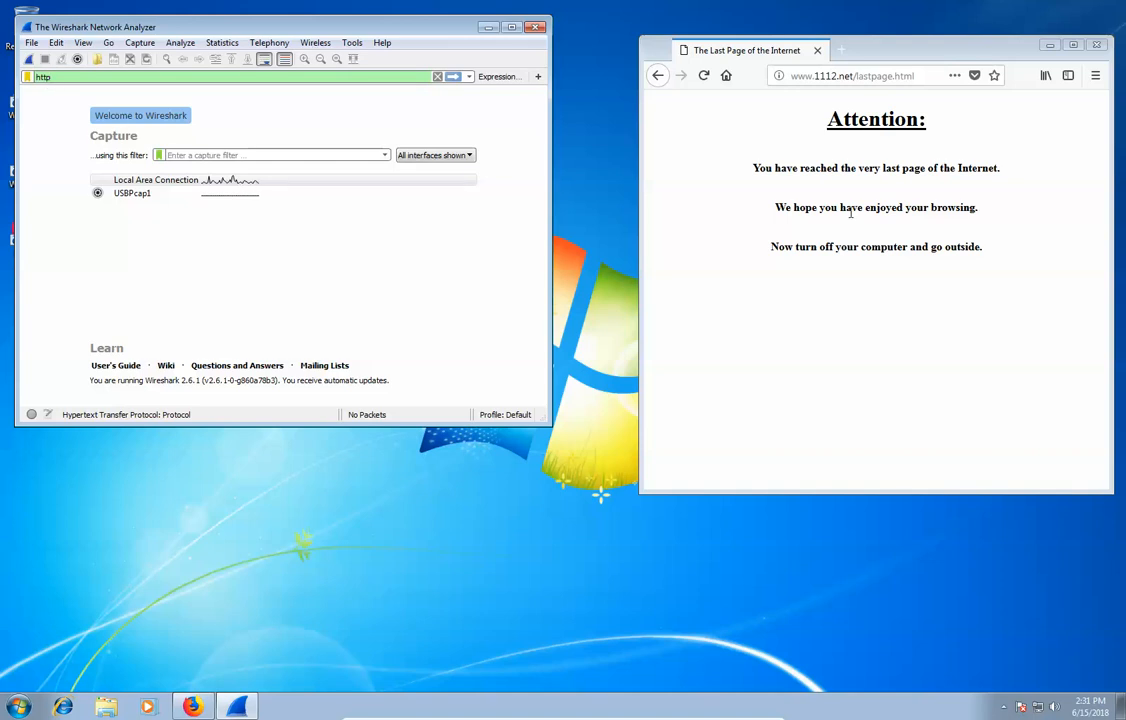
Step: Highlight all the text of the web page in Firefox, from the Attention heading to the last line, and clear the selection
left_click_drag(990, 247, 828, 115)
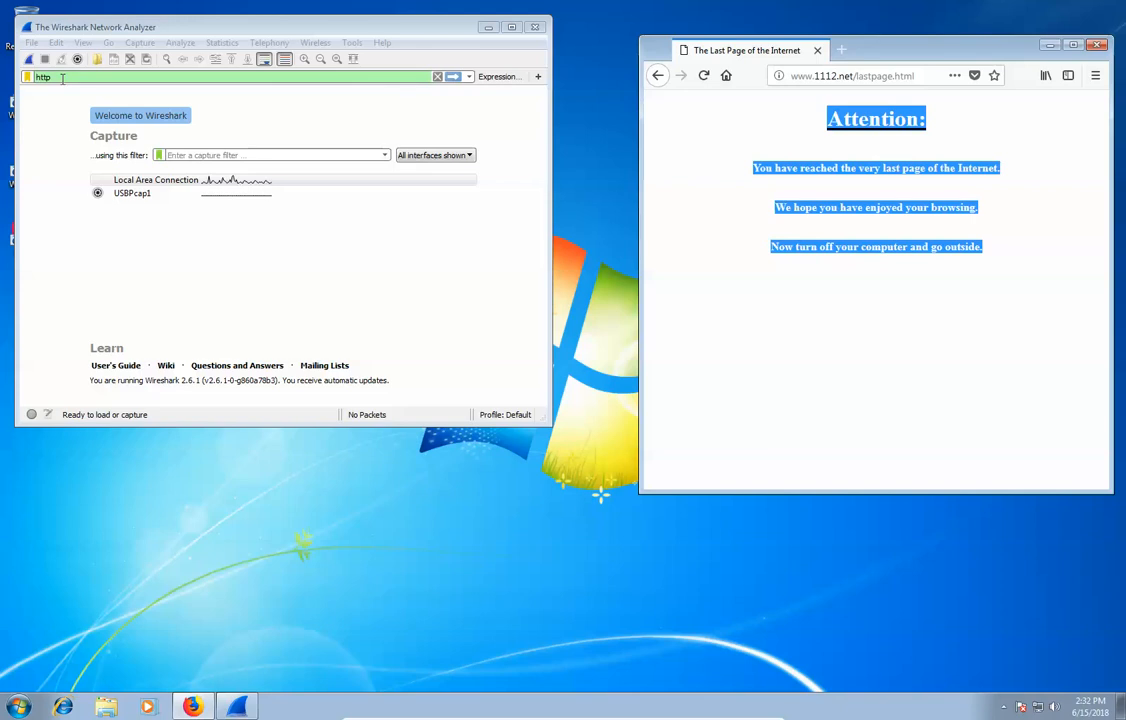
left_click(130, 185)
left_click(790, 280)
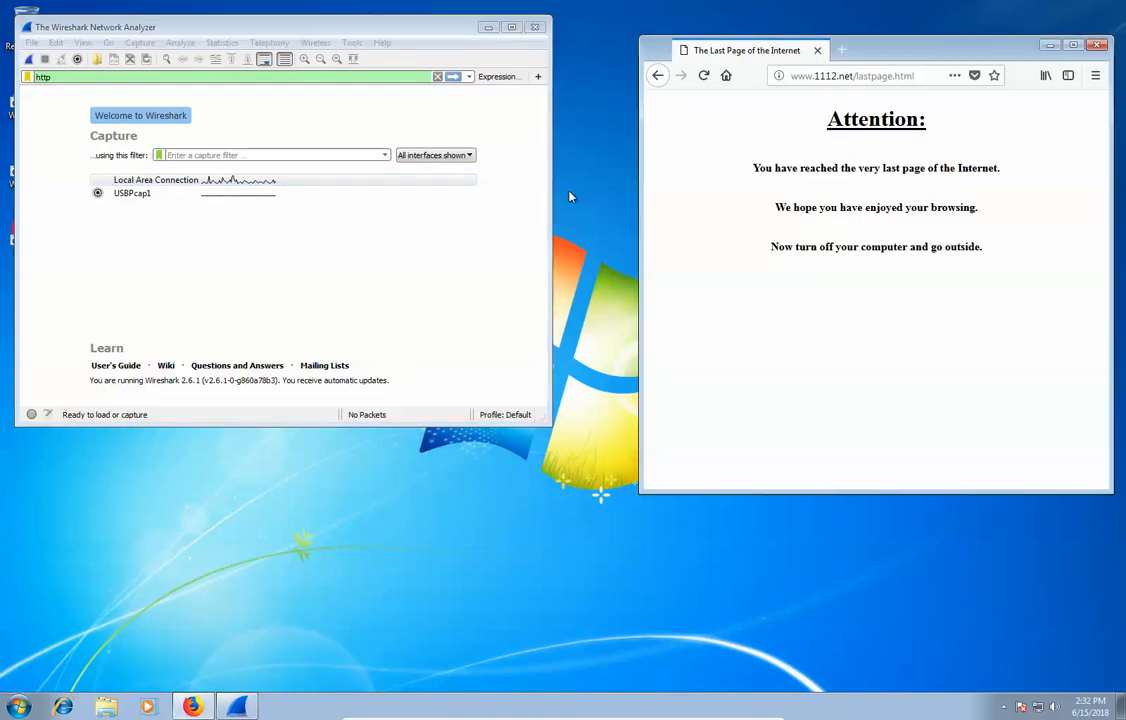
Step: Start a new capture on Local Area Connection, select the first packet, and enlarge the Wireshark window to show more of the packet list
left_click(29, 59)
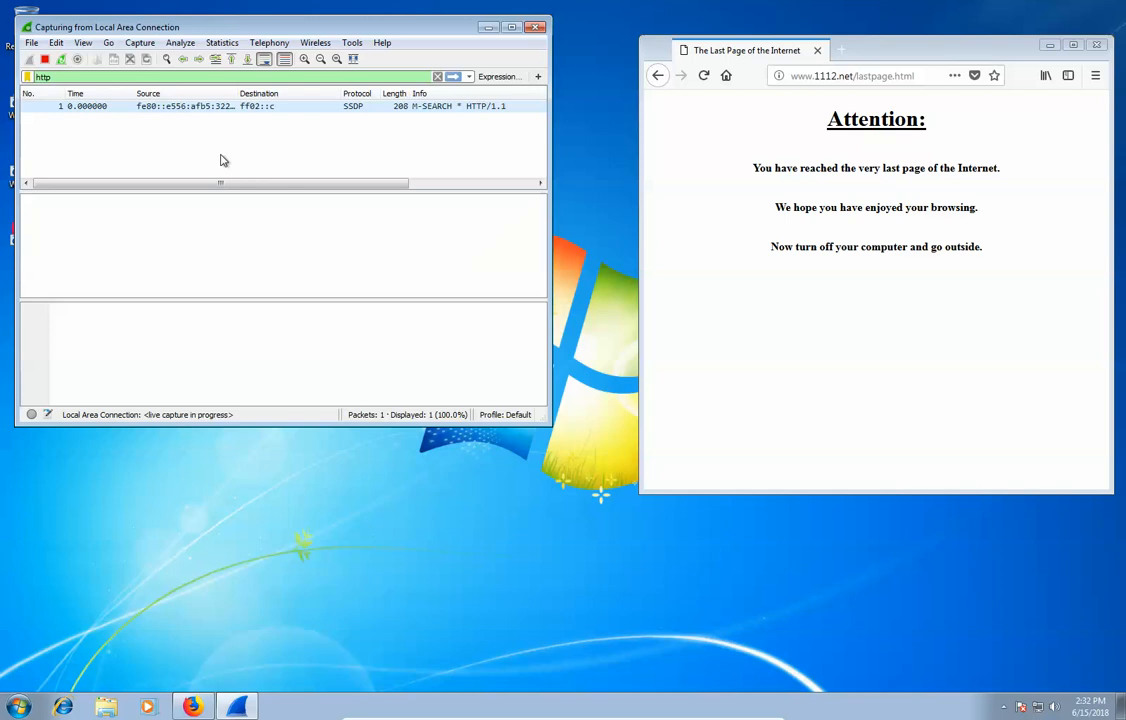
left_click(418, 107)
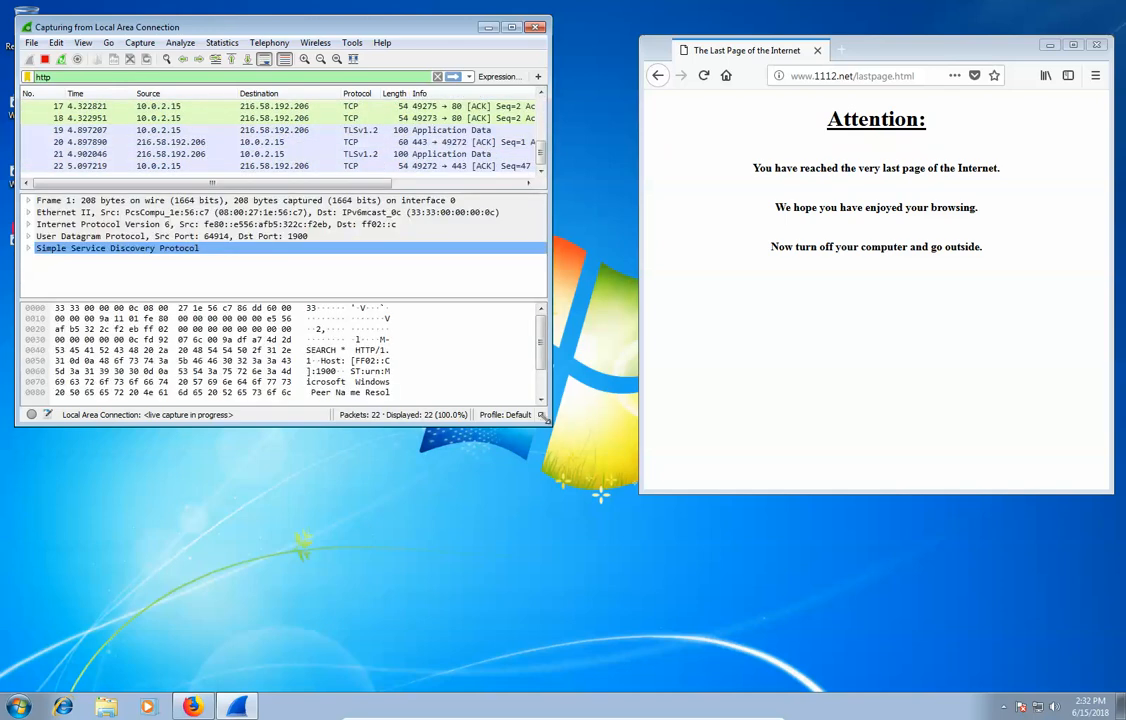
left_click_drag(545, 418, 722, 652)
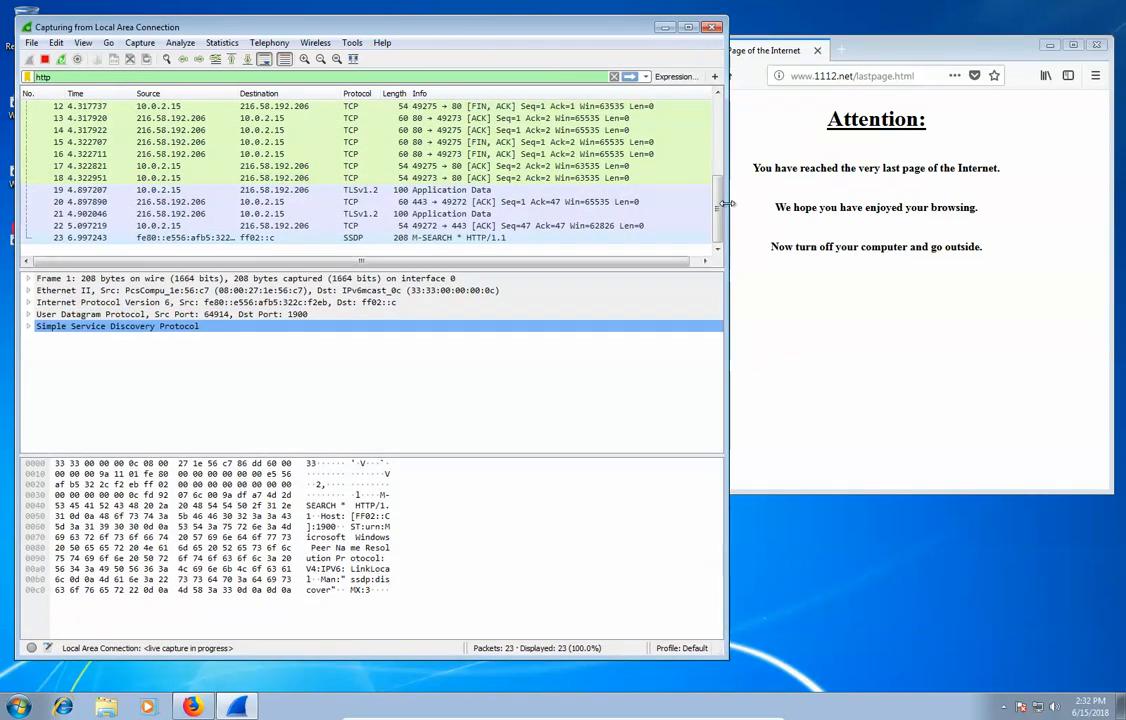
left_click_drag(718, 210, 727, 301)
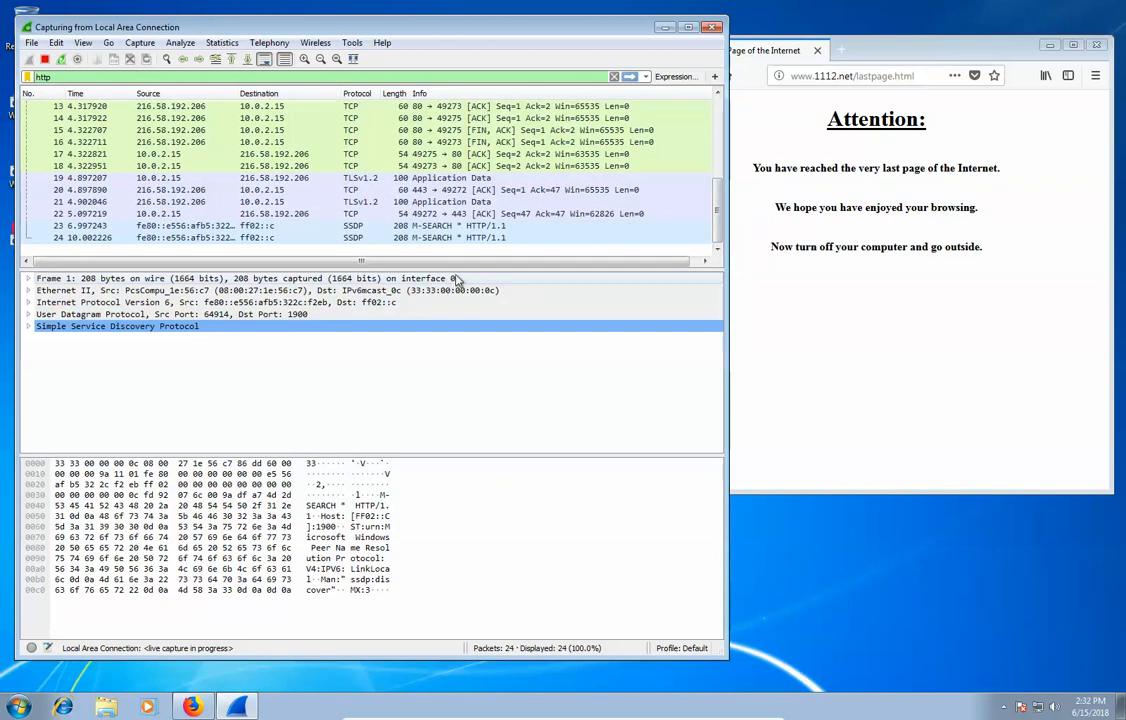
Step: Reload lastpage.html in Firefox to generate web traffic, and stop the Wireshark capture
left_click(943, 55)
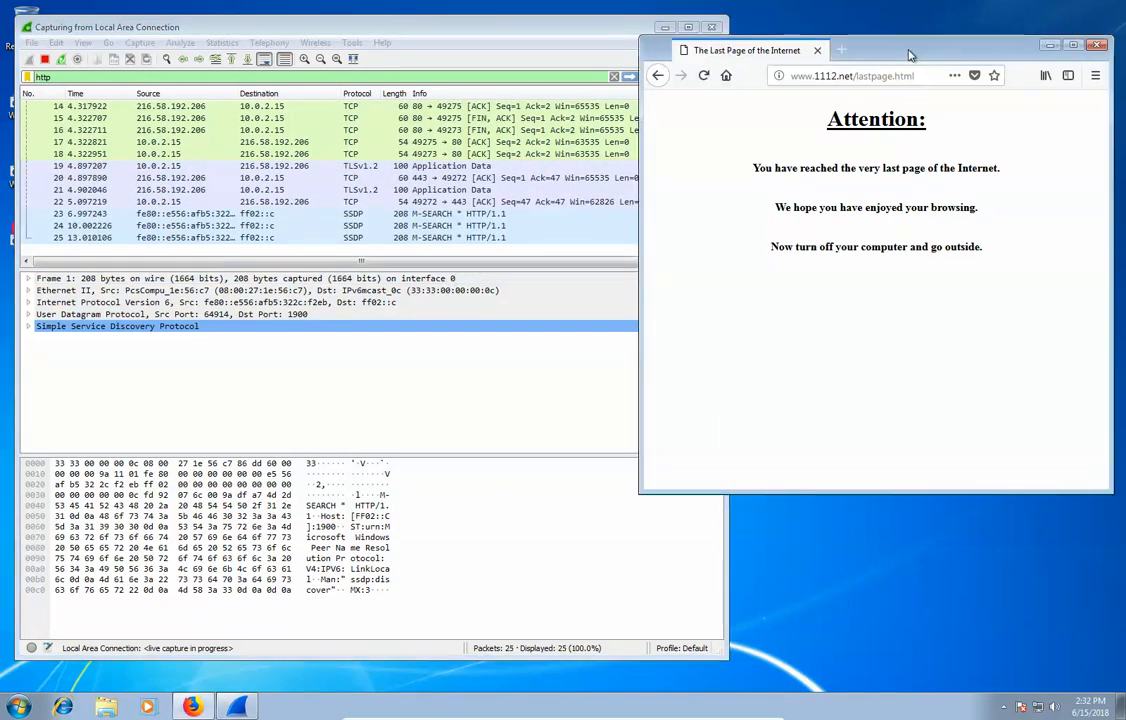
left_click(706, 86)
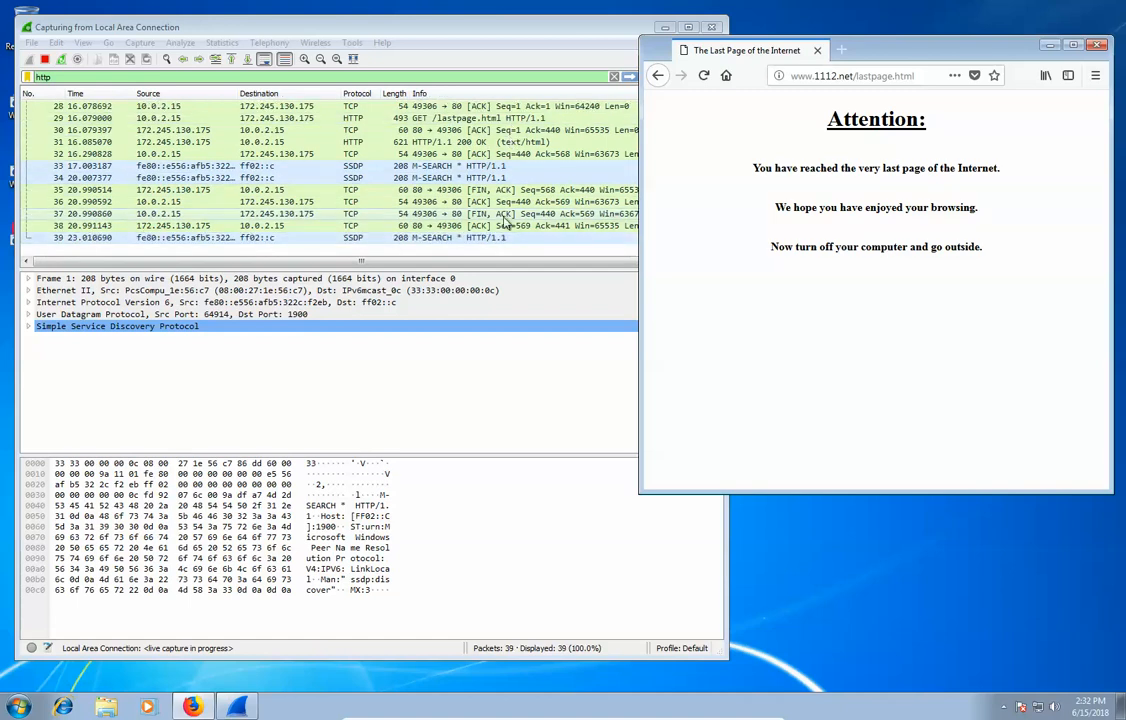
left_click(326, 28)
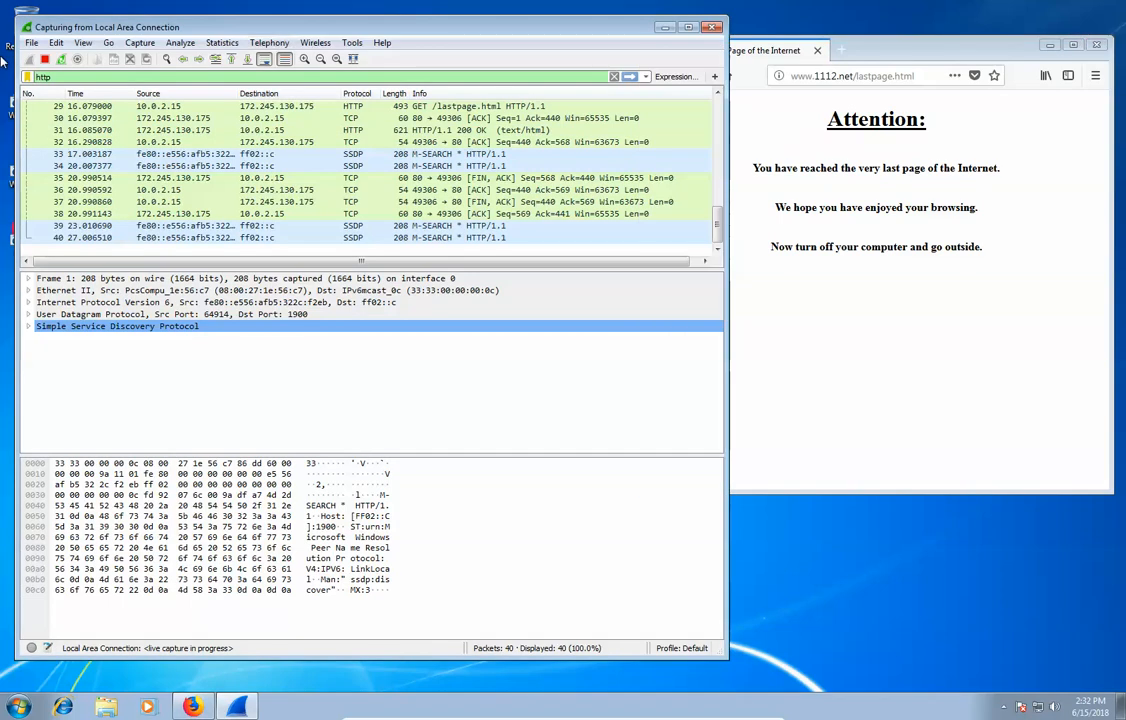
left_click(44, 60)
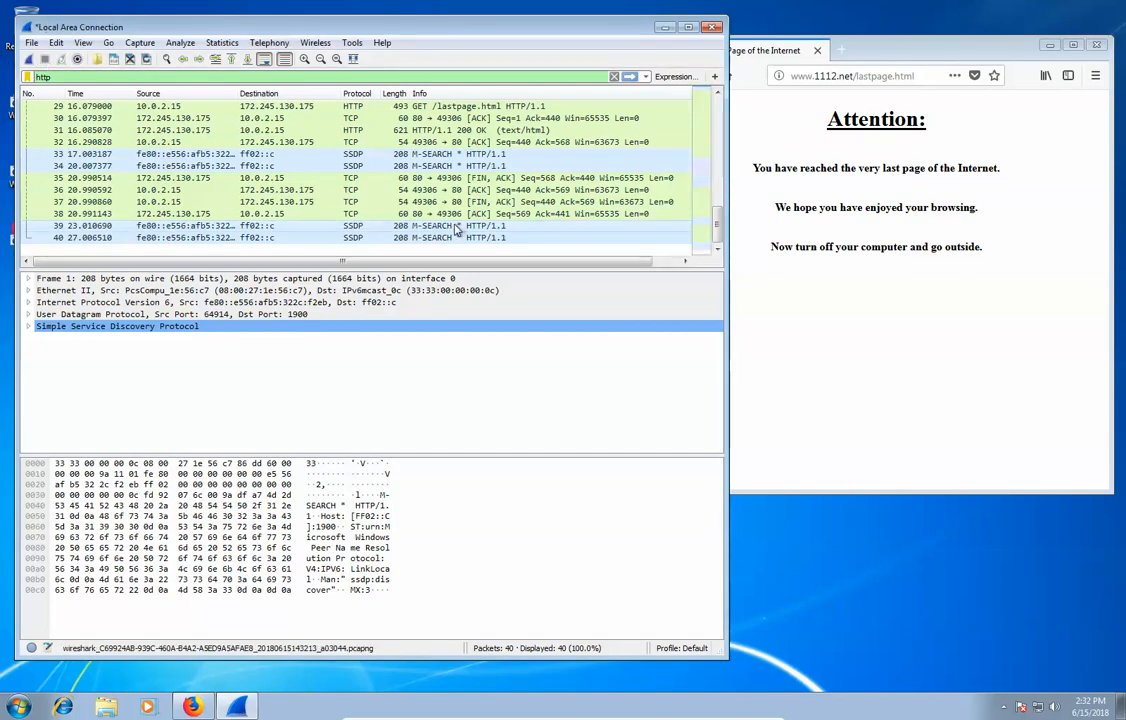
Step: Examine the captured packet list for the TCP and HTTP exchange that loaded lastpage.html
scroll(458, 229, "up", 3)
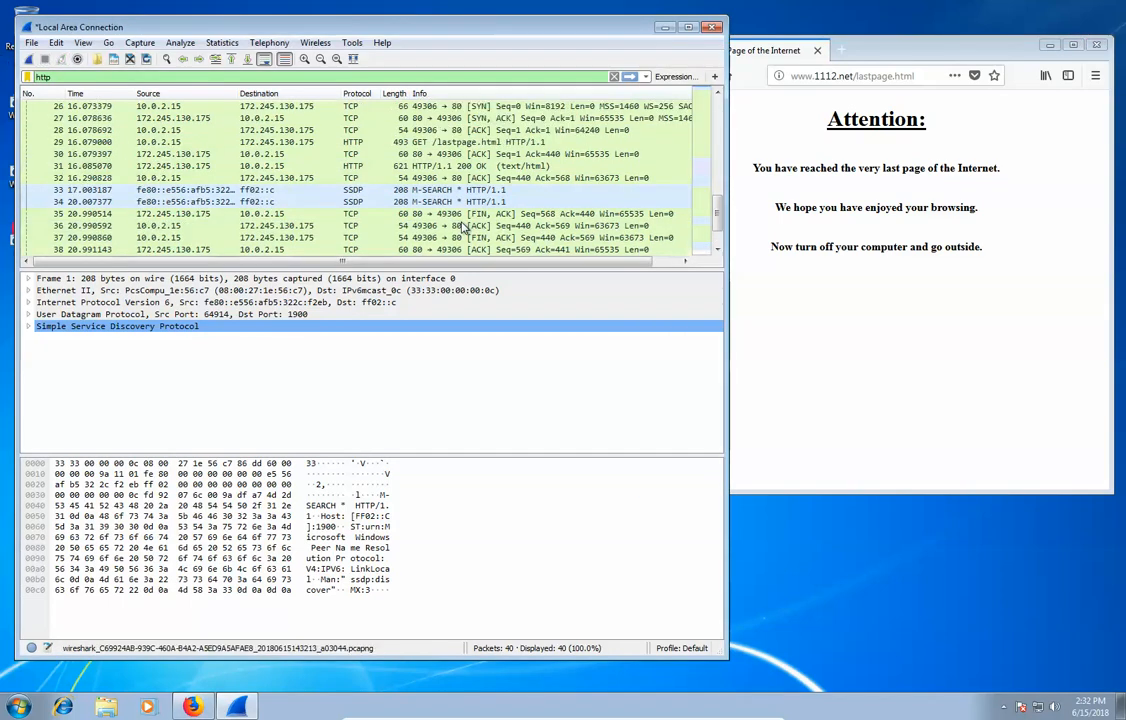
scroll(463, 228, "down", 3)
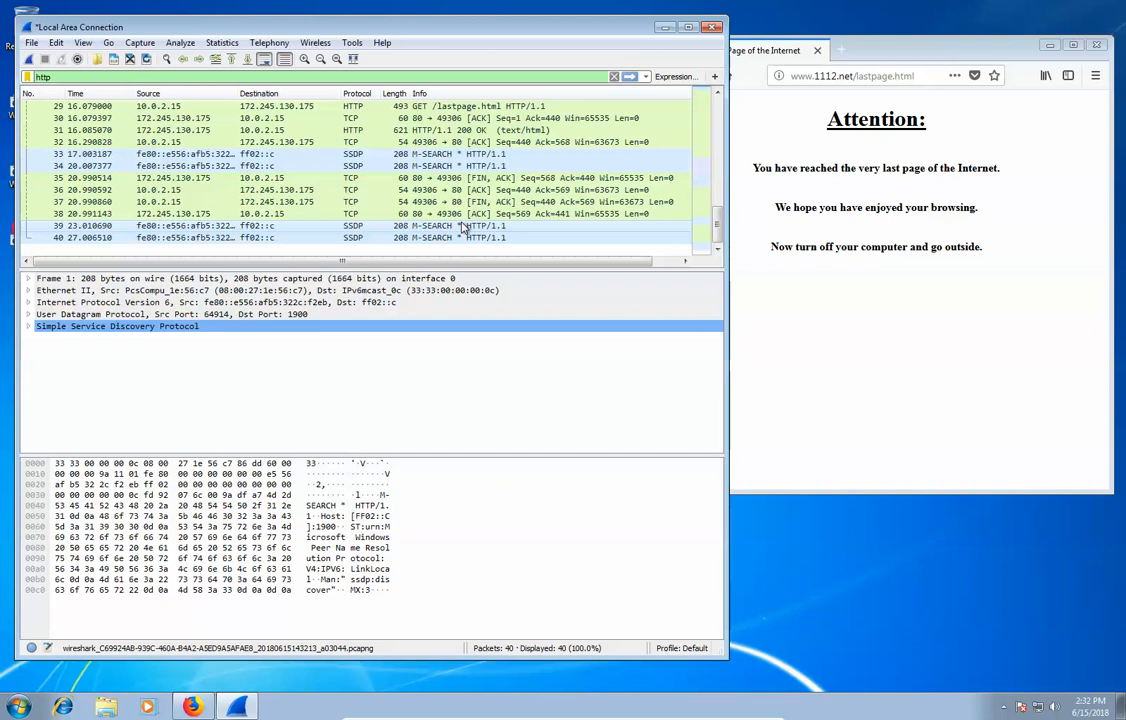
scroll(463, 228, "up", 5)
scroll(463, 226, "up", 5)
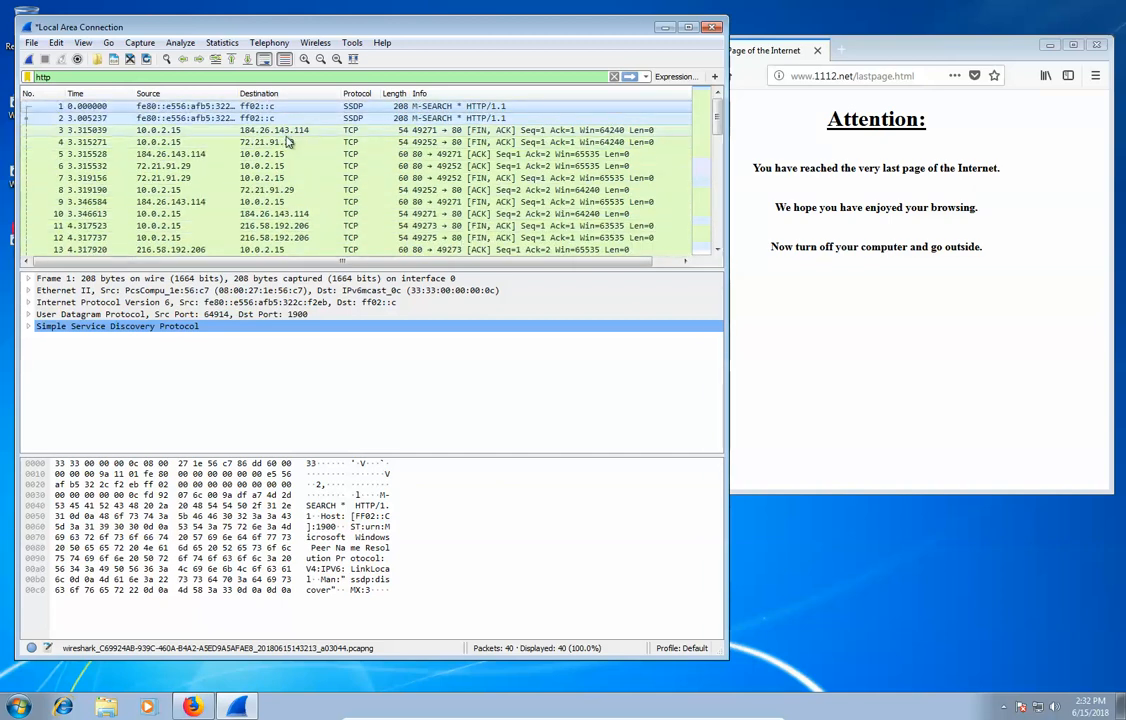
scroll(294, 212, "down", 6)
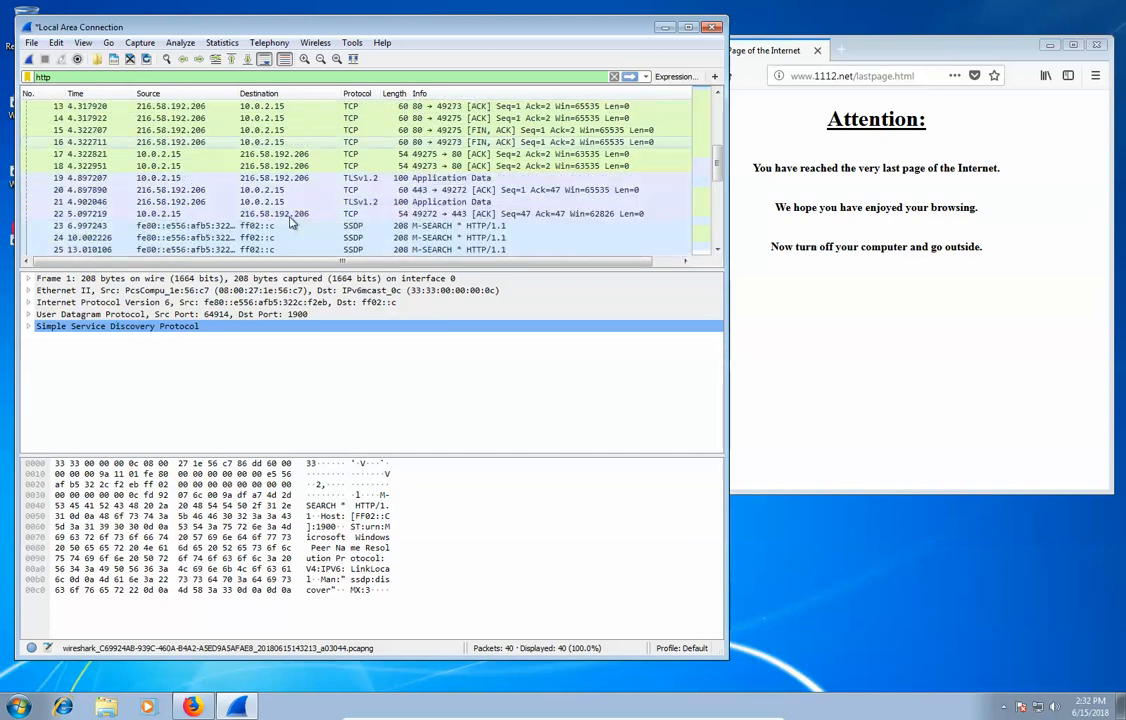
scroll(291, 222, "down", 4)
scroll(293, 222, "up", 2)
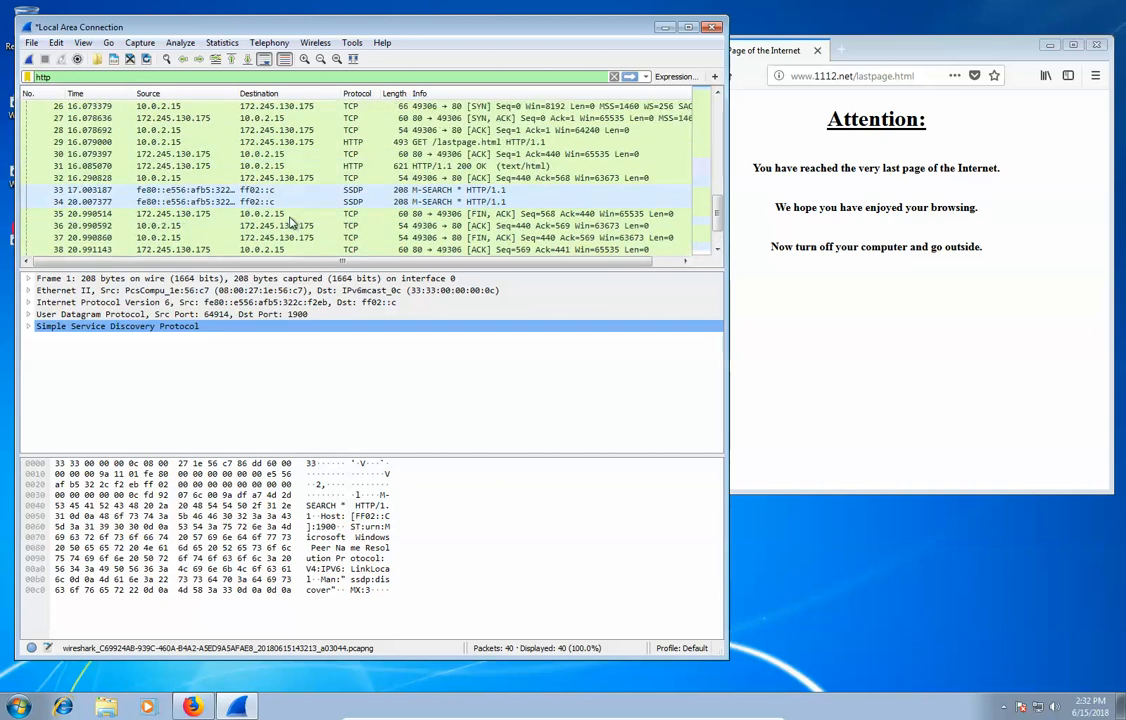
scroll(200, 135, "down", 2)
scroll(265, 150, "up", 2)
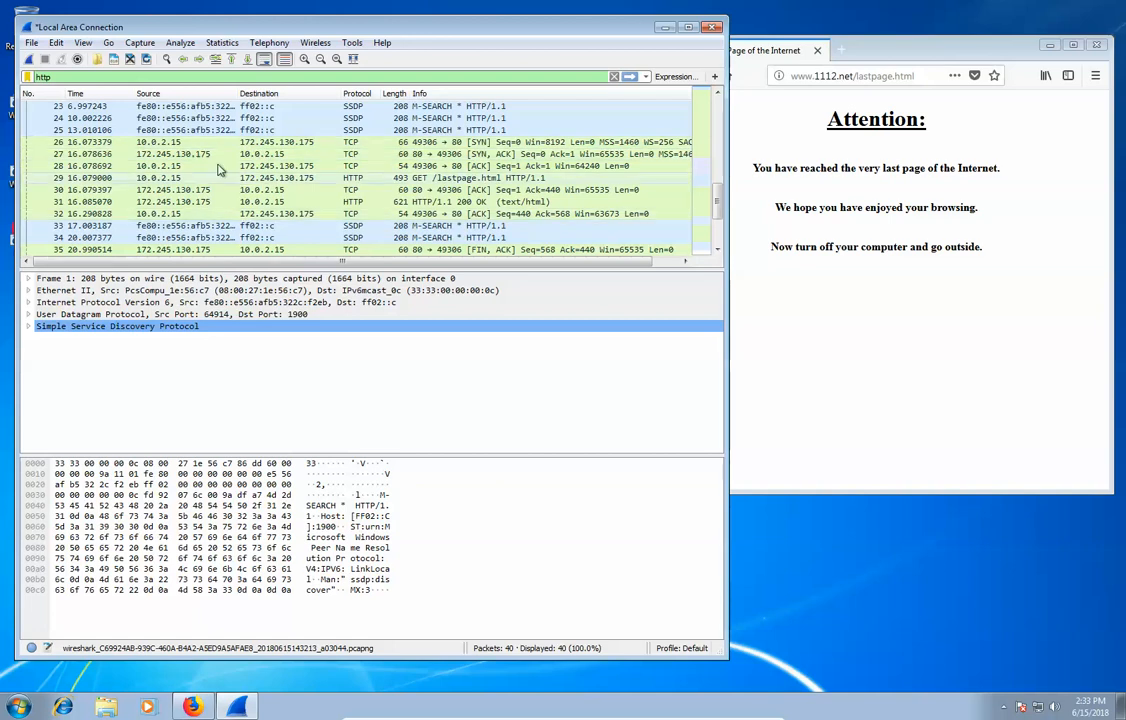
scroll(190, 170, "down", 2)
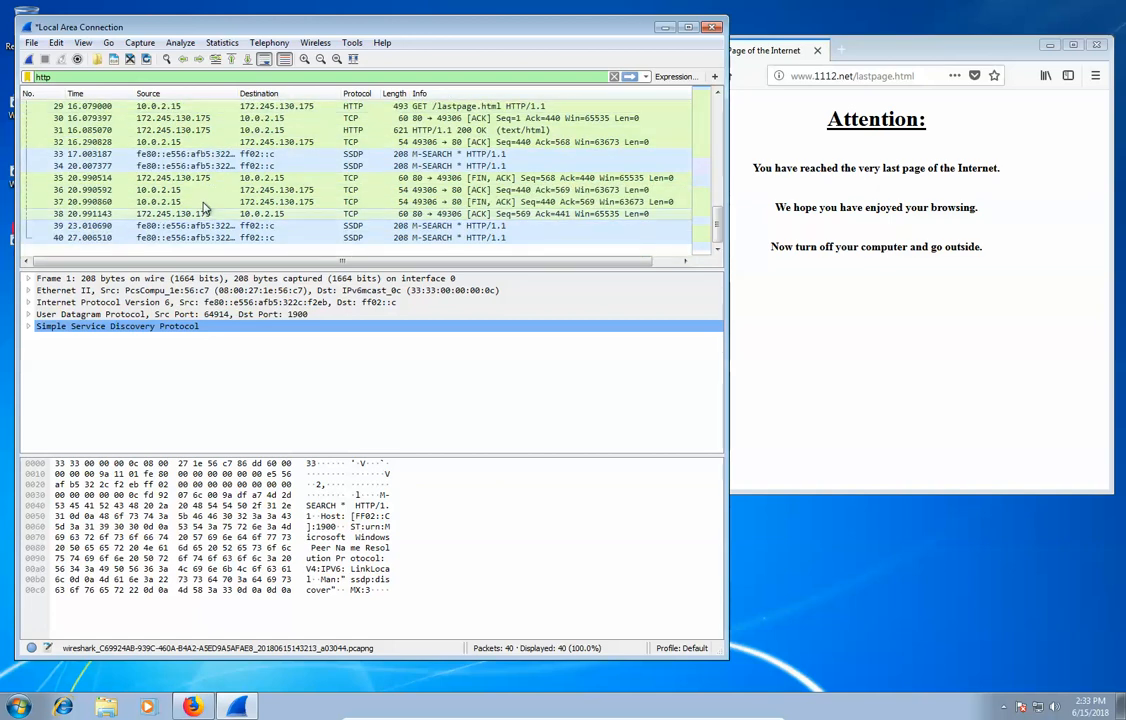
scroll(195, 160, "up", 2)
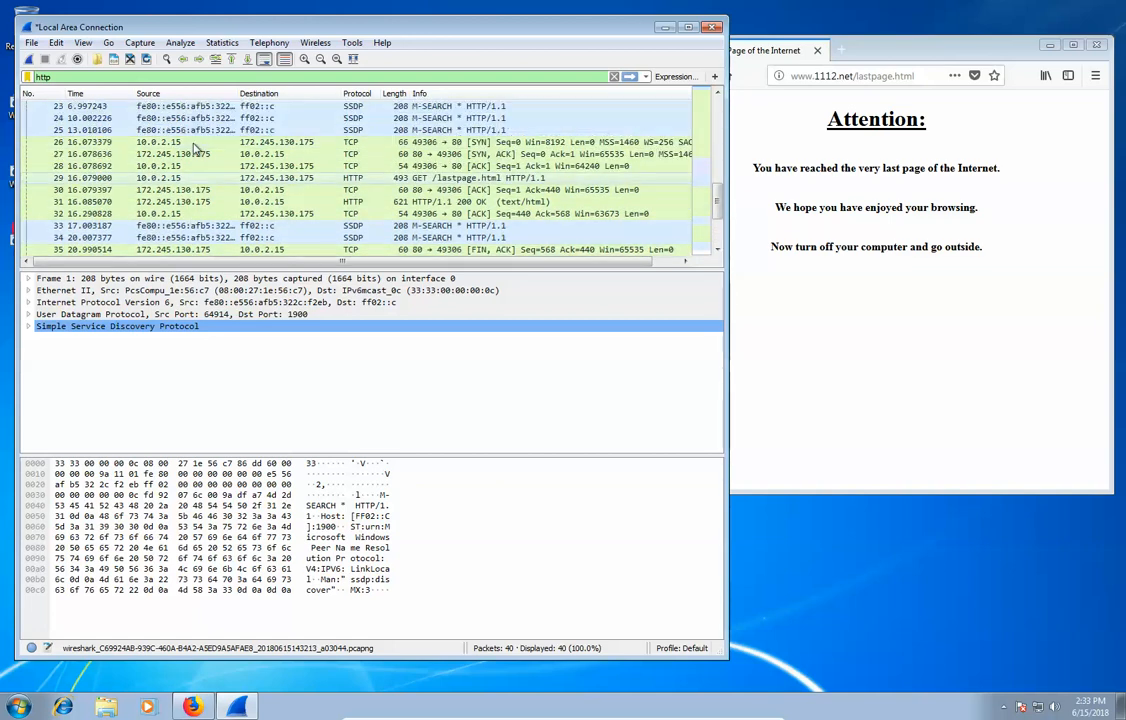
Step: Select the SYN packet sent from 10.0.2.15, check this machine's IP address with ipconfig in a command prompt, and close the prompt
left_click(182, 144)
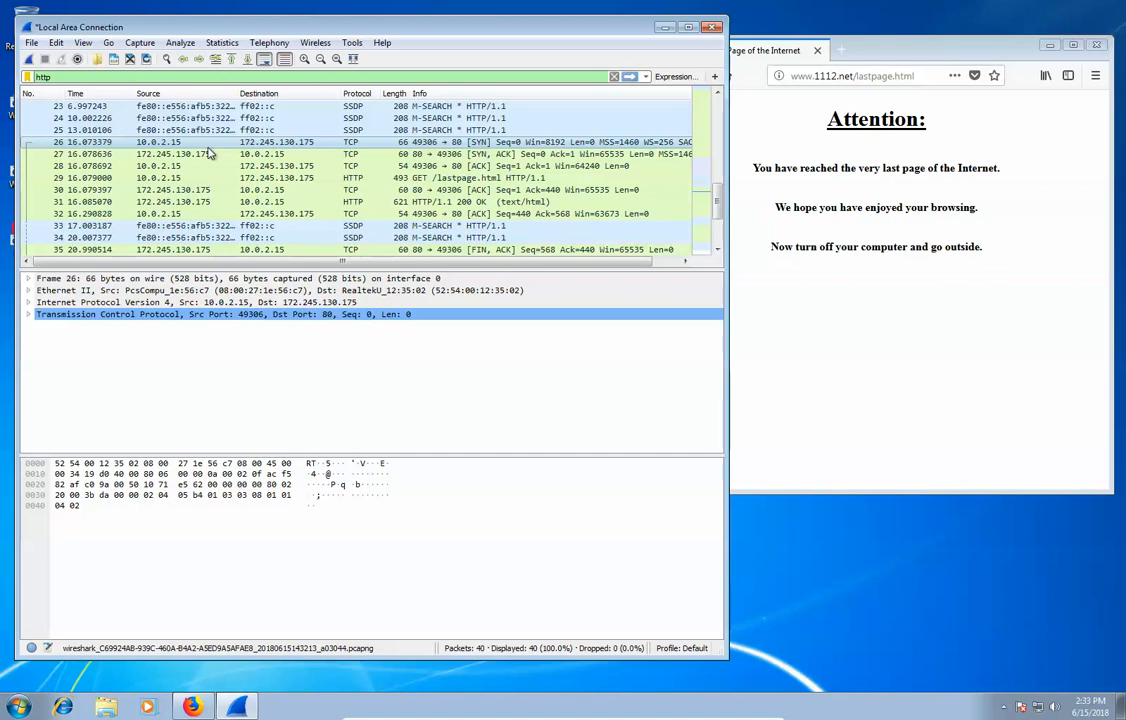
key("super")
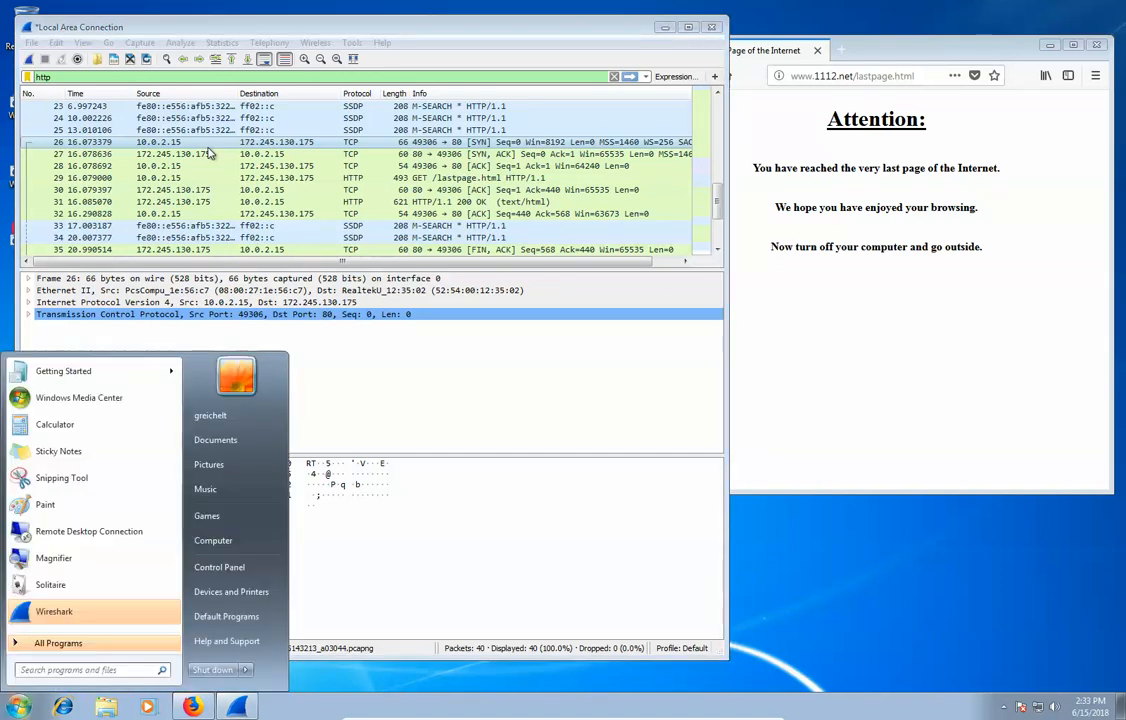
type("cmd")
key("Return")
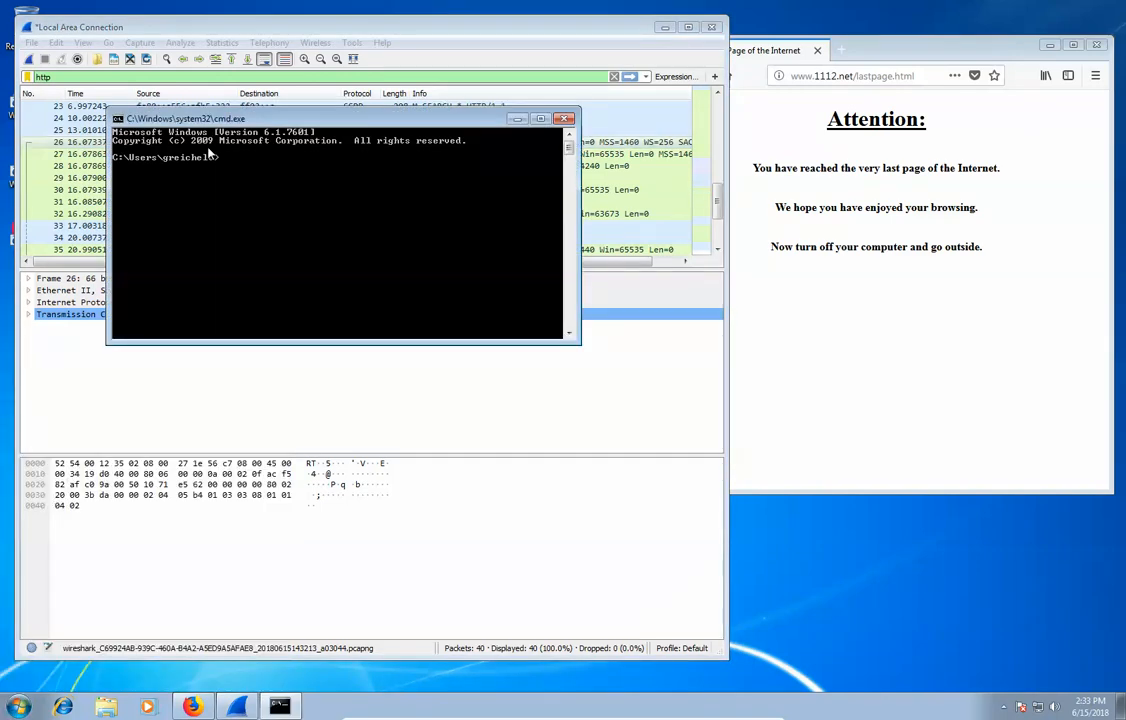
type("ipconfig")
key("Return")
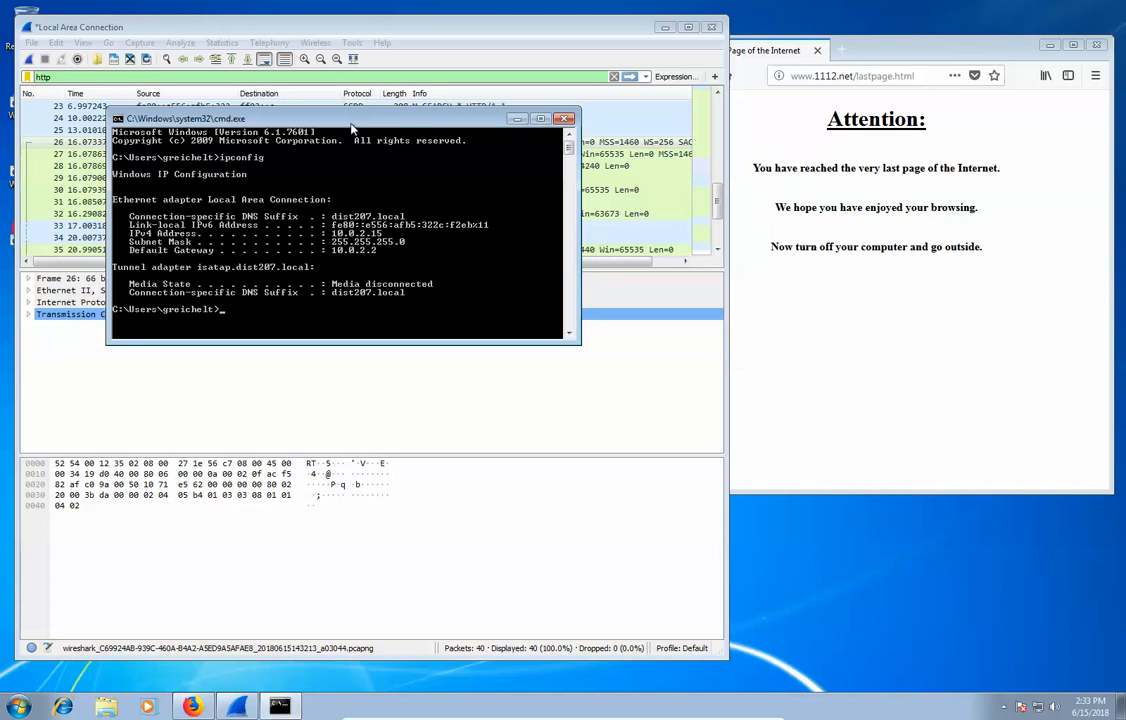
left_click_drag(312, 118, 312, 210)
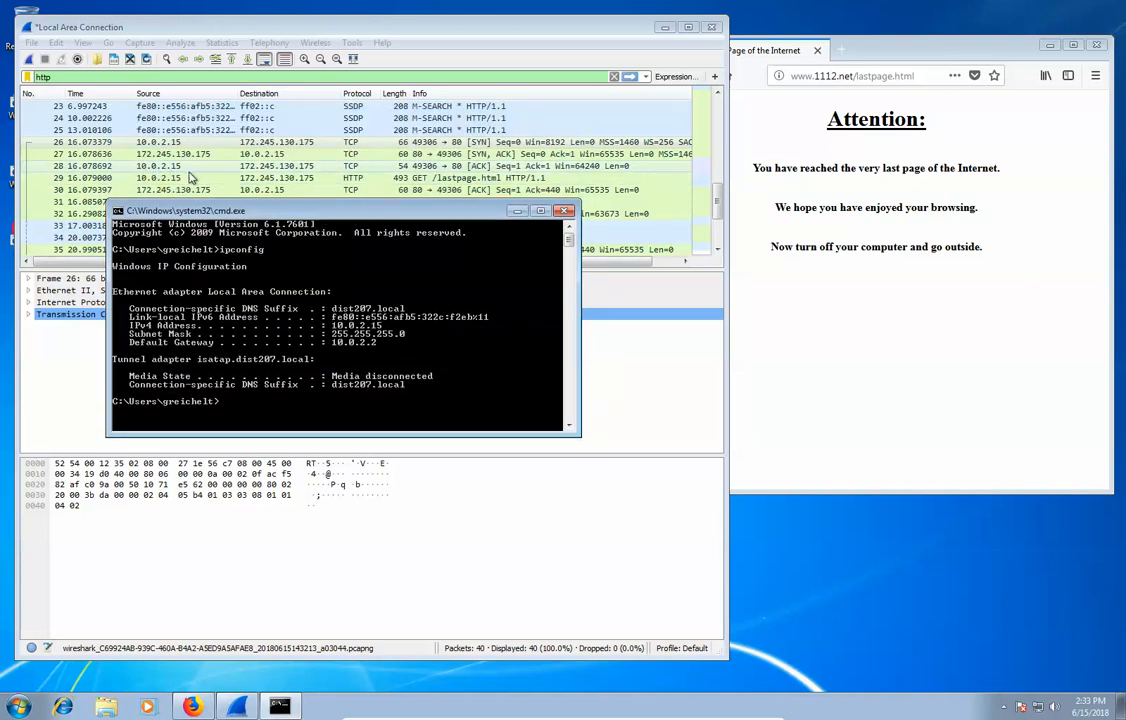
key("alt+F4")
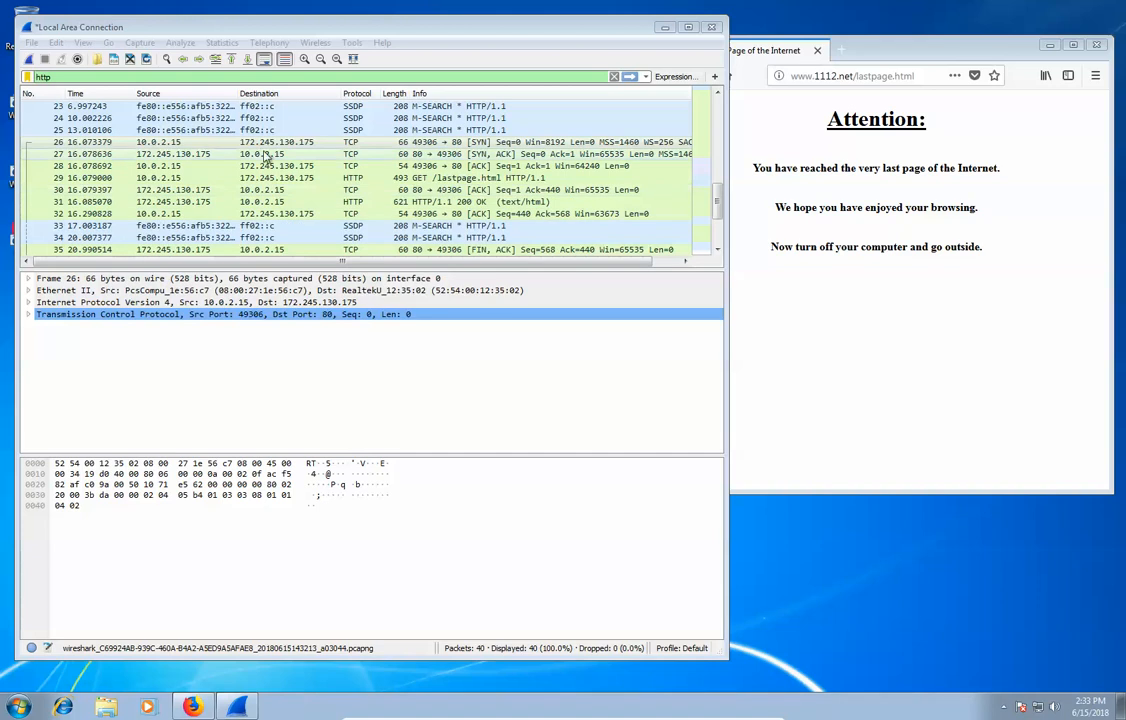
Step: Compare the source and destination addresses of the TCP packets exchanged between 10.0.2.15 and 172.245.130.175, ending on the SYN, ACK packet
left_click(270, 157)
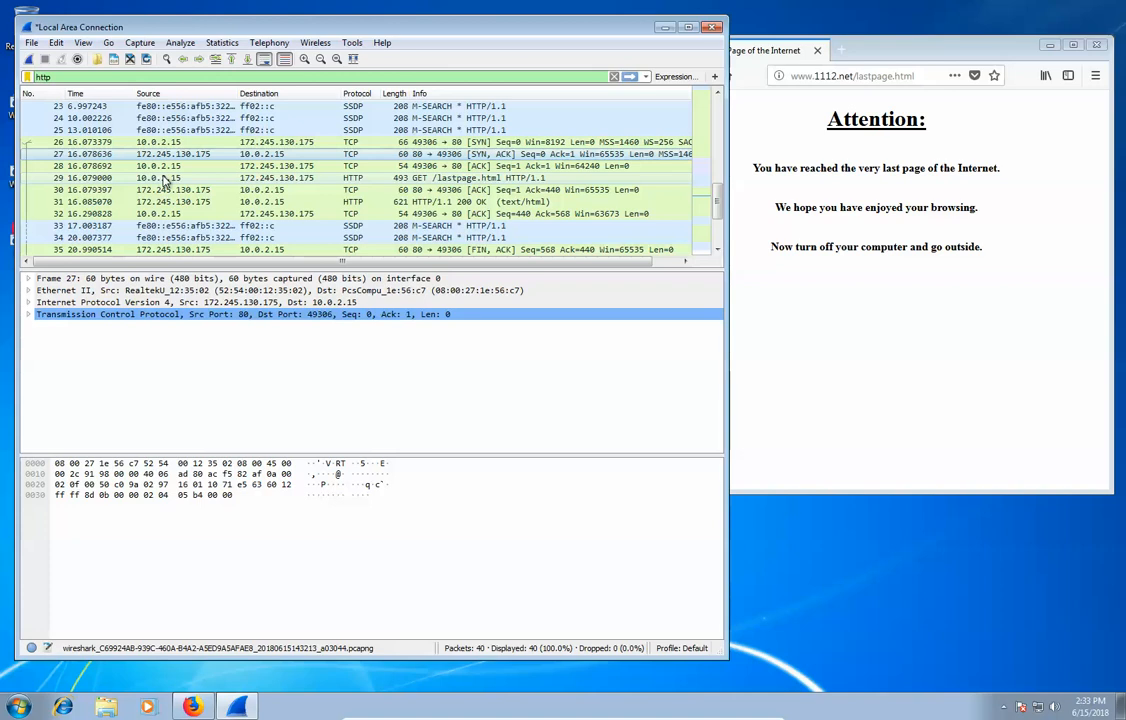
left_click(150, 141)
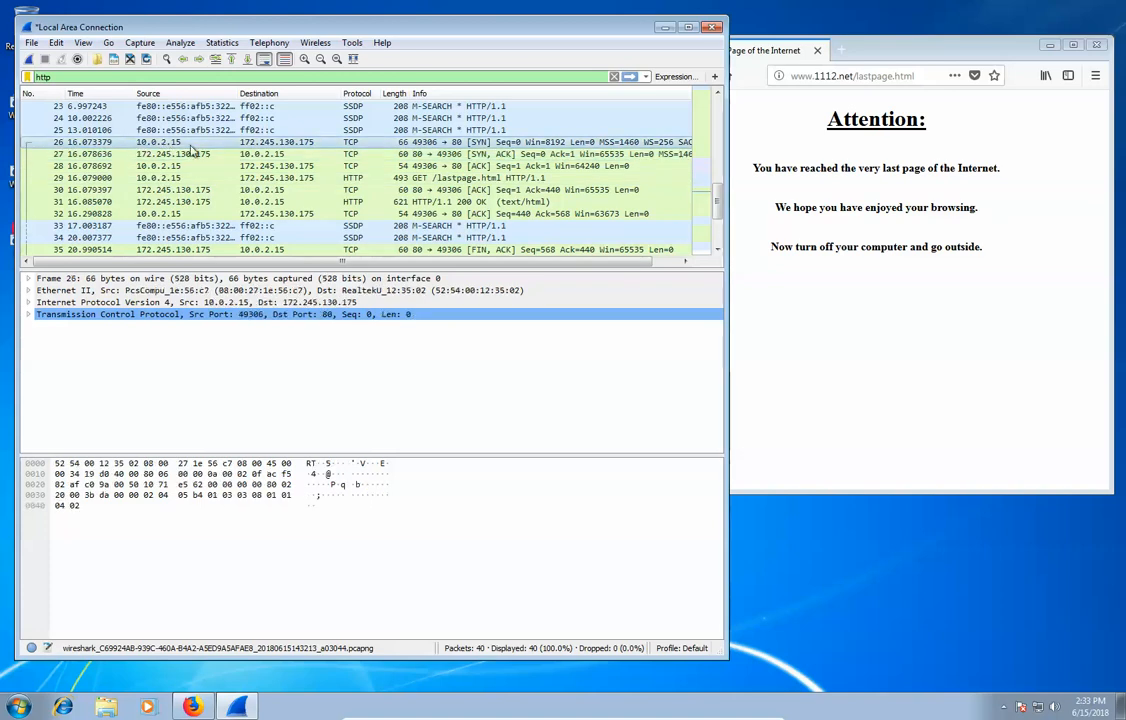
left_click(250, 190)
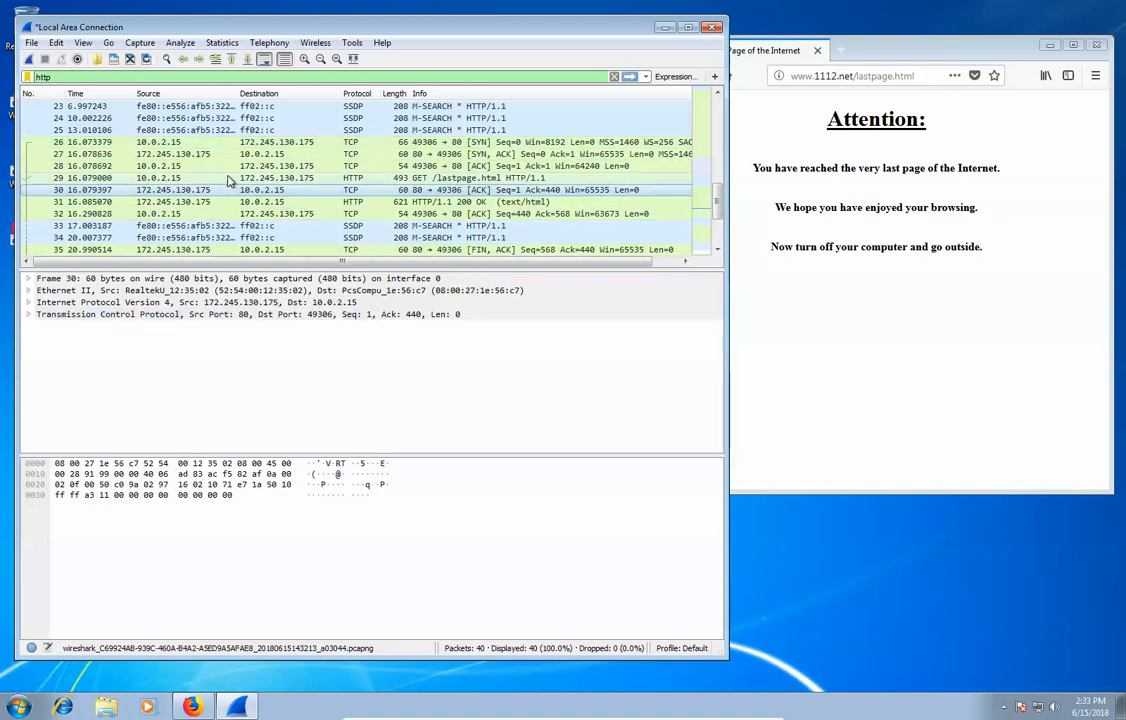
left_click(180, 154)
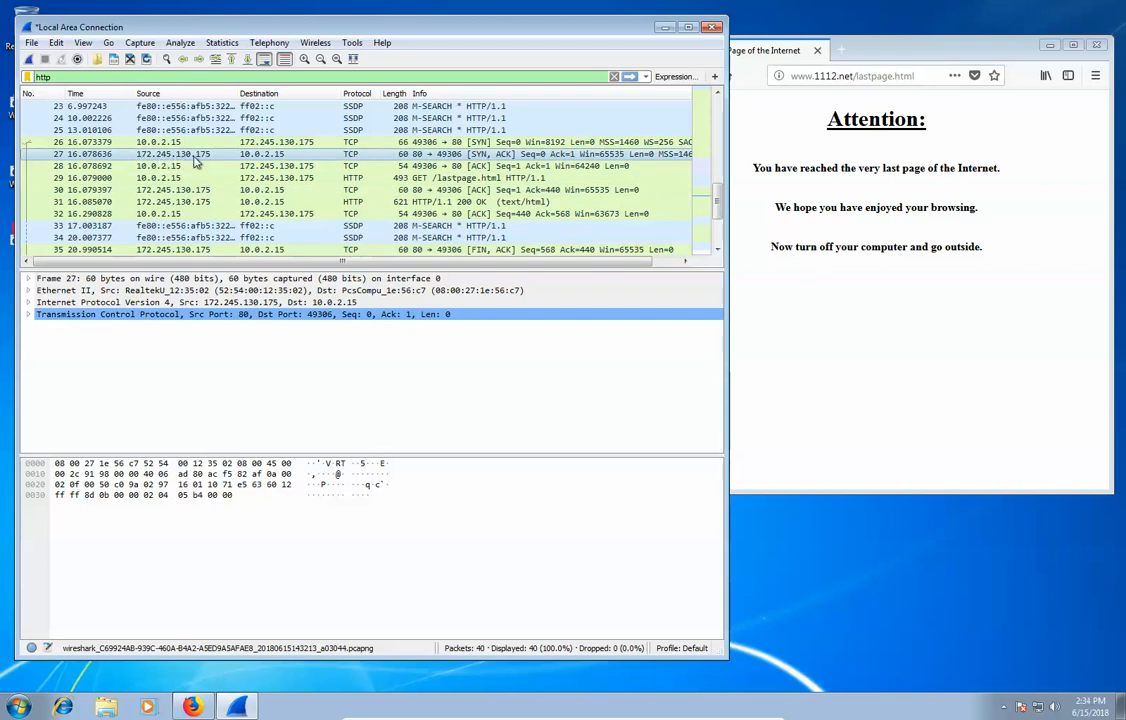
Step: In Firefox, replace the domain name in the page's address with the server's IP and load 172.245.130.175/lastpage.html
left_click(838, 76)
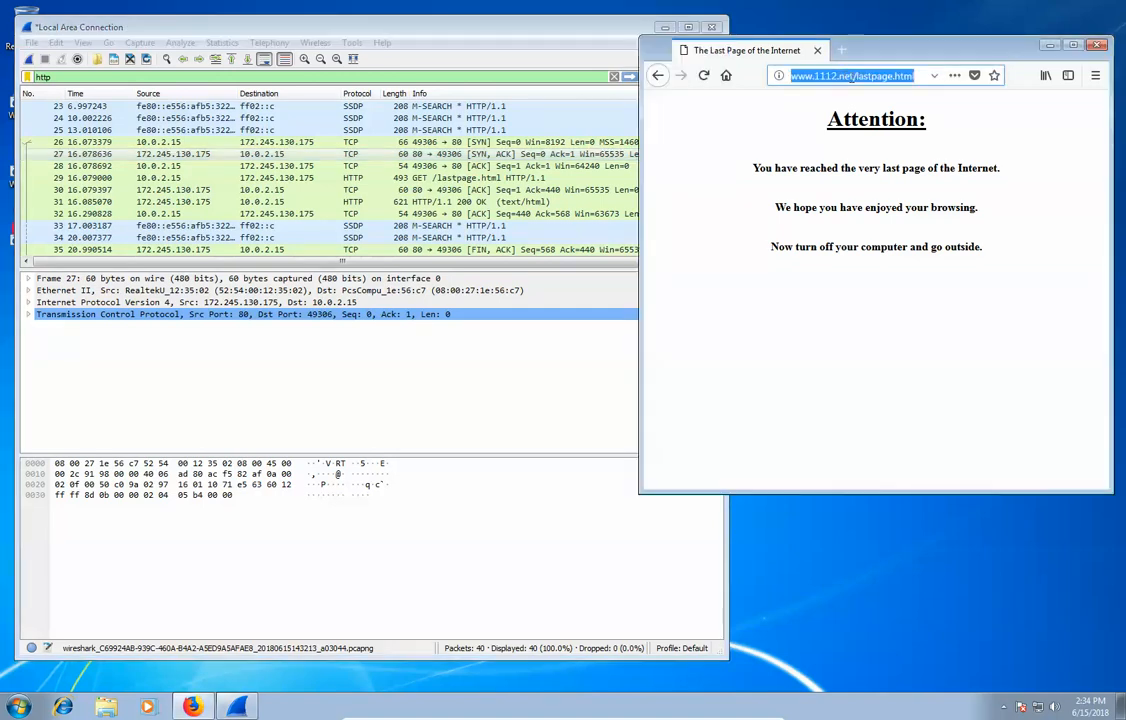
left_click_drag(853, 76, 781, 80)
type("172.")
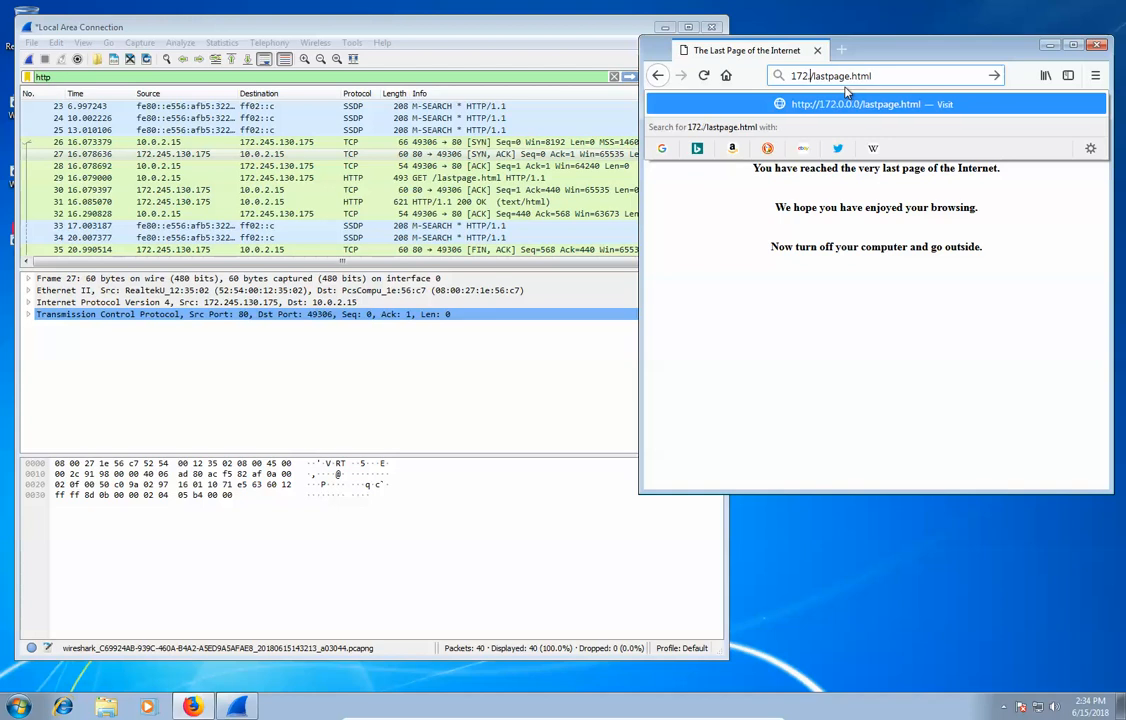
type("245.")
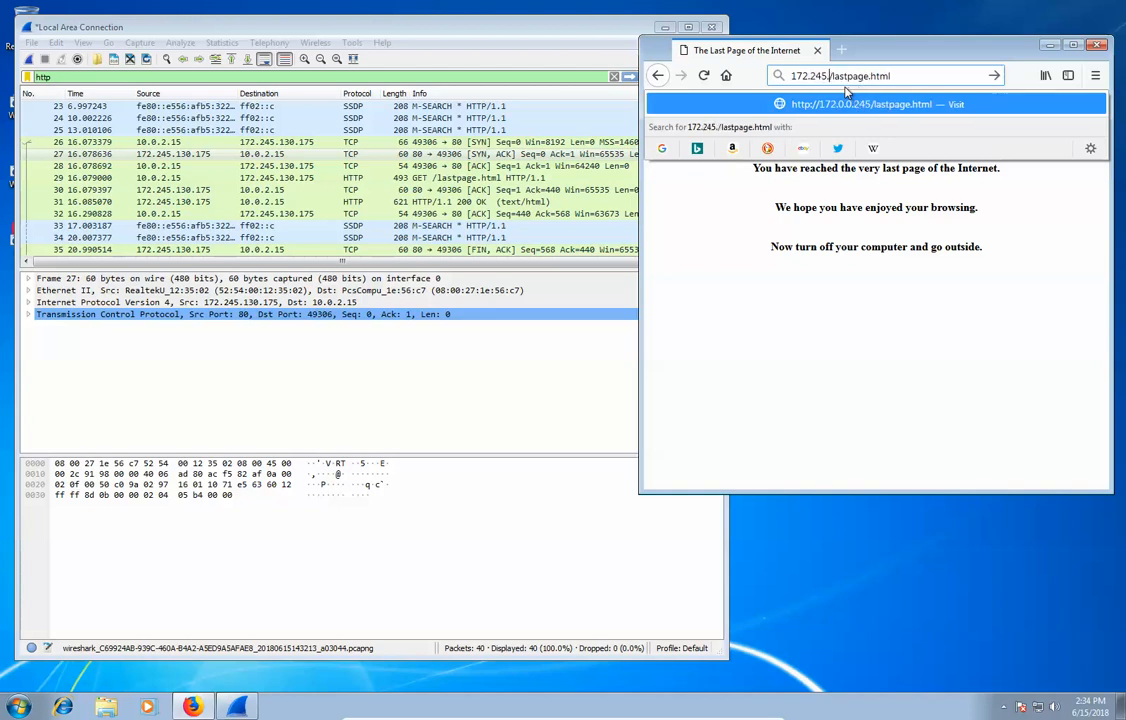
type("13")
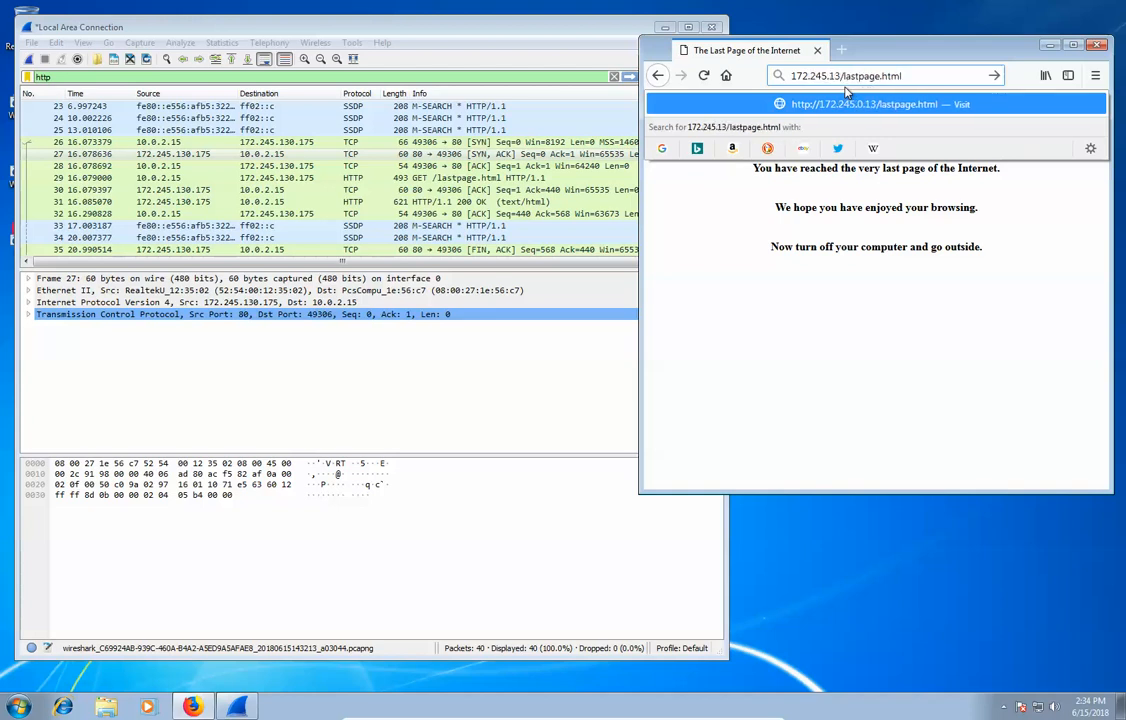
type("0")
type(".175")
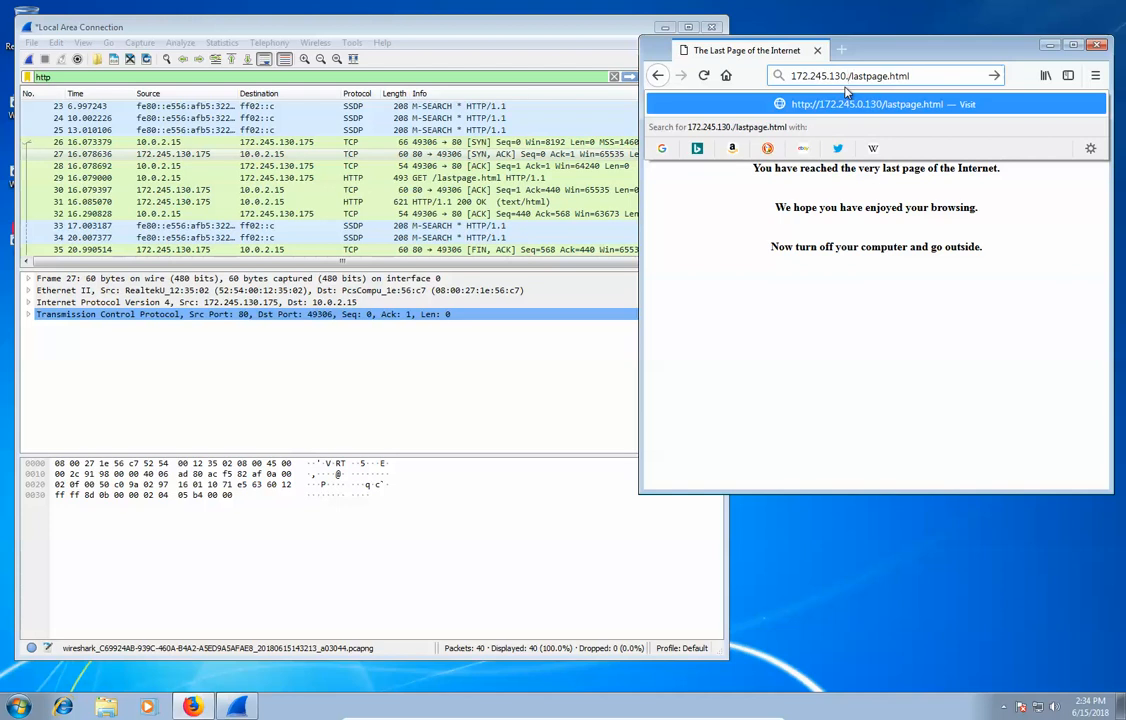
key("Return")
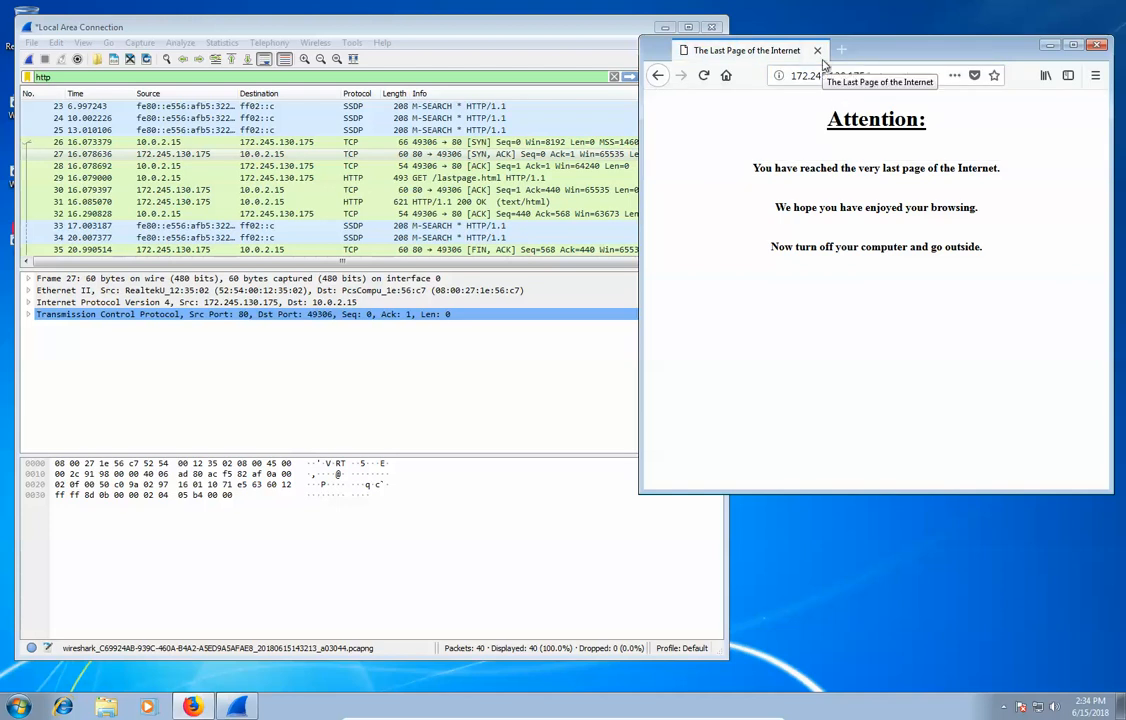
left_click(849, 75)
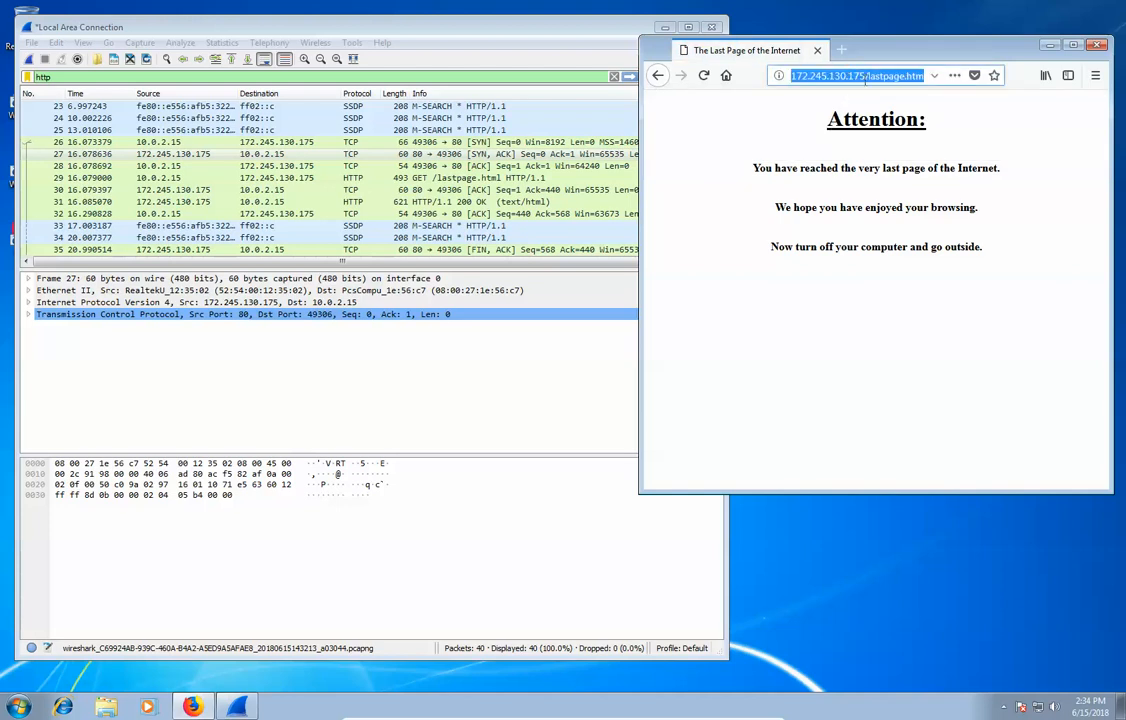
left_click(865, 75)
left_click_drag(865, 75, 787, 75)
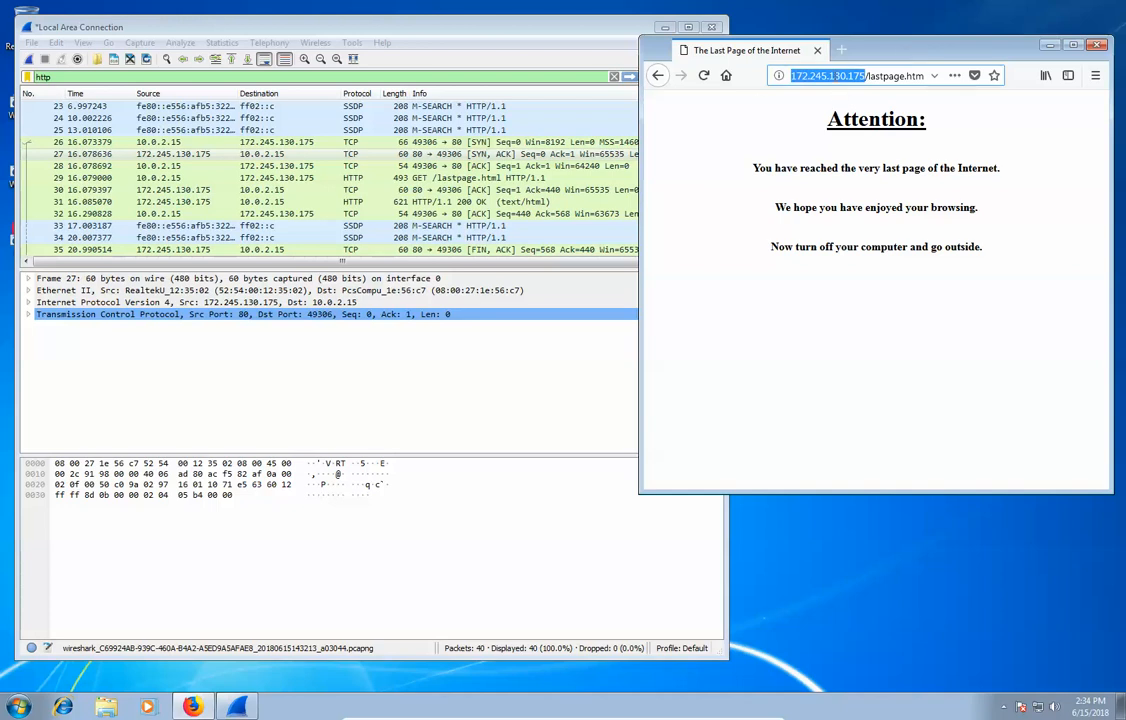
left_click(658, 76)
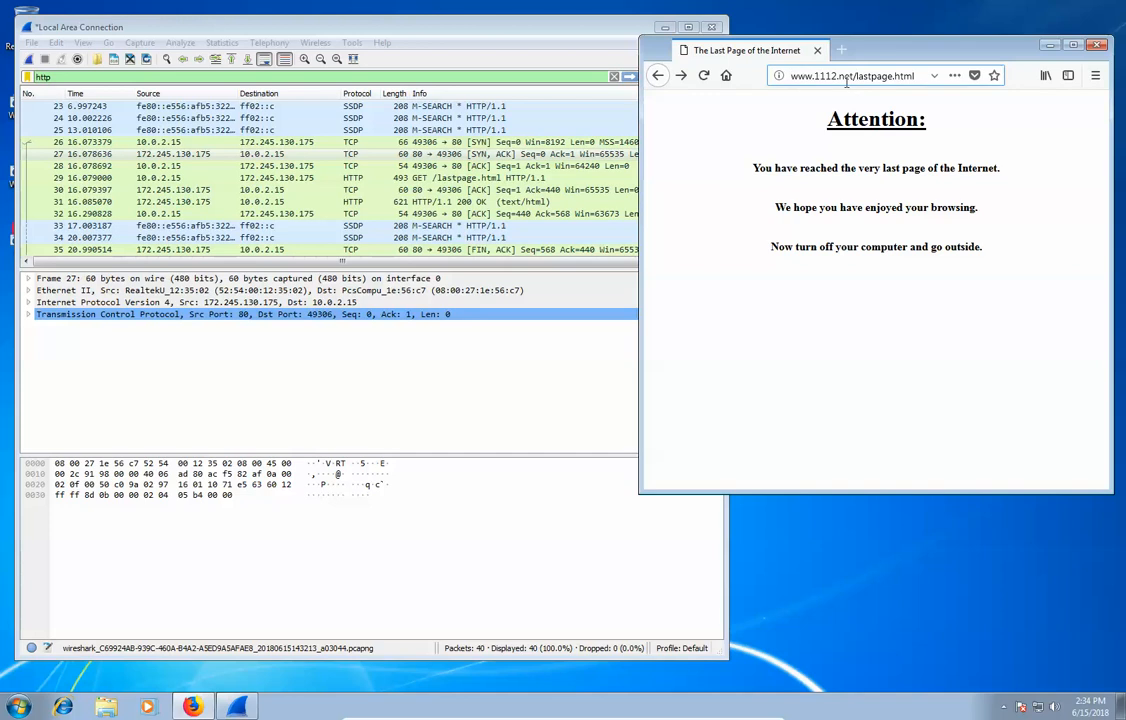
left_click_drag(813, 76, 868, 72)
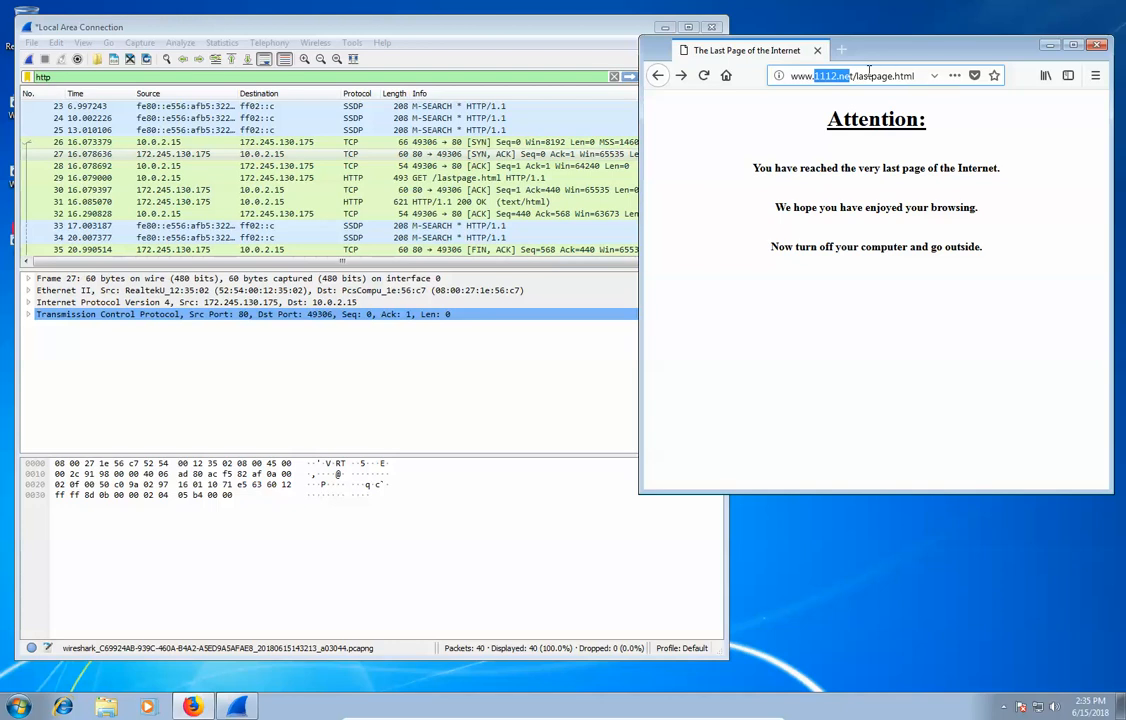
Step: In Wireshark, examine the destination addresses of the earliest TCP packets, including 216.58.192.206 and 184.26.143.114
left_click(310, 169)
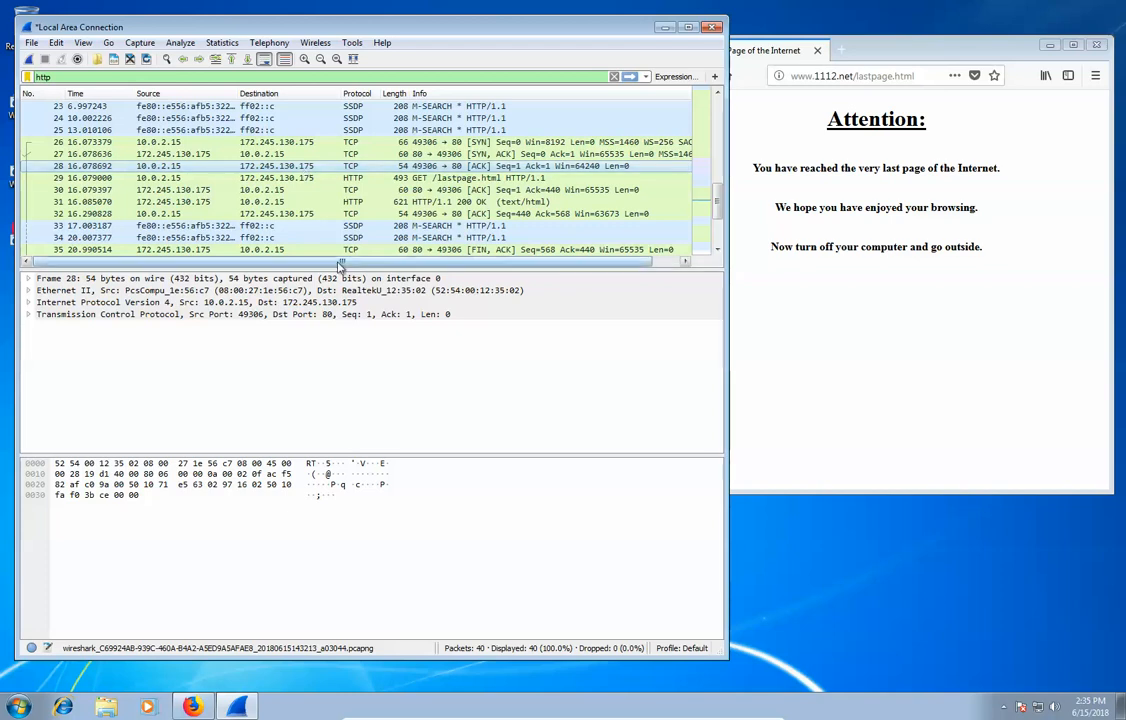
scroll(307, 180, "up", 7)
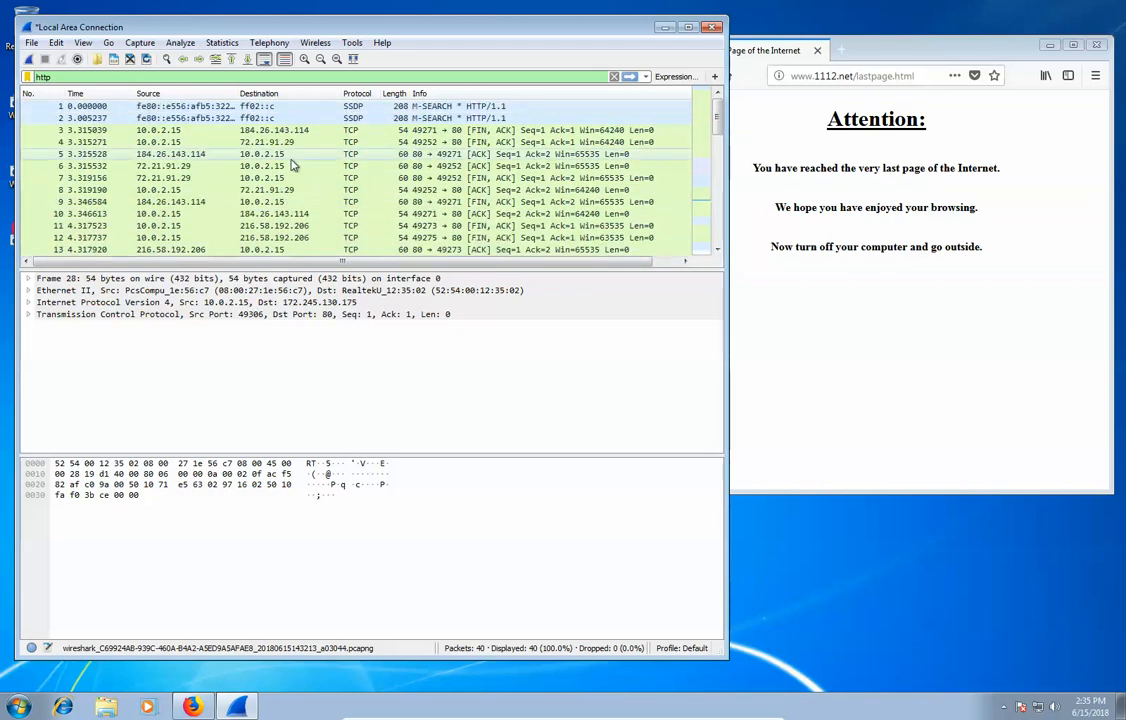
left_click(298, 214)
left_click(300, 228)
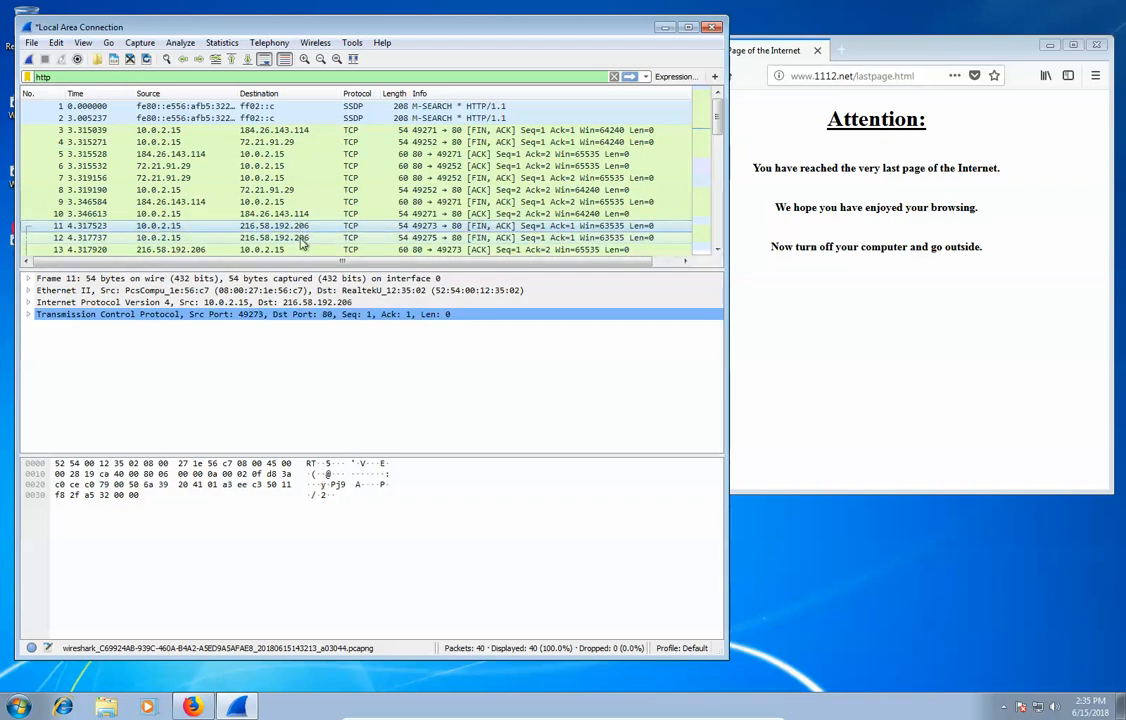
left_click(285, 131)
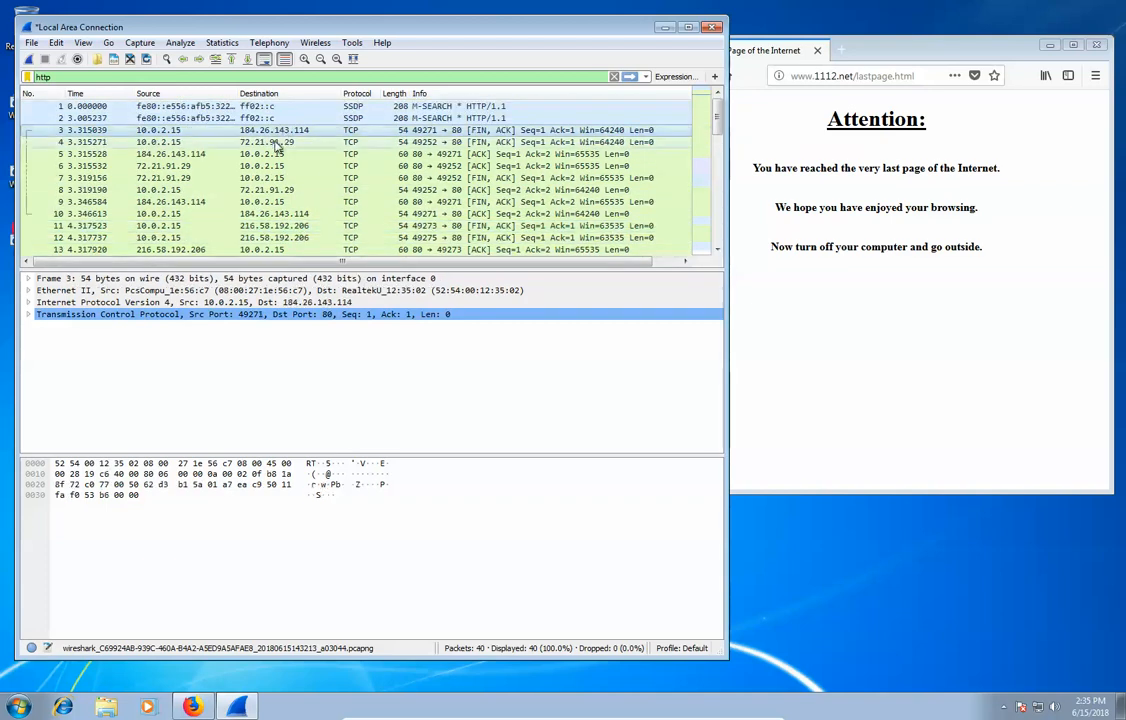
left_click(865, 76)
left_click(865, 76)
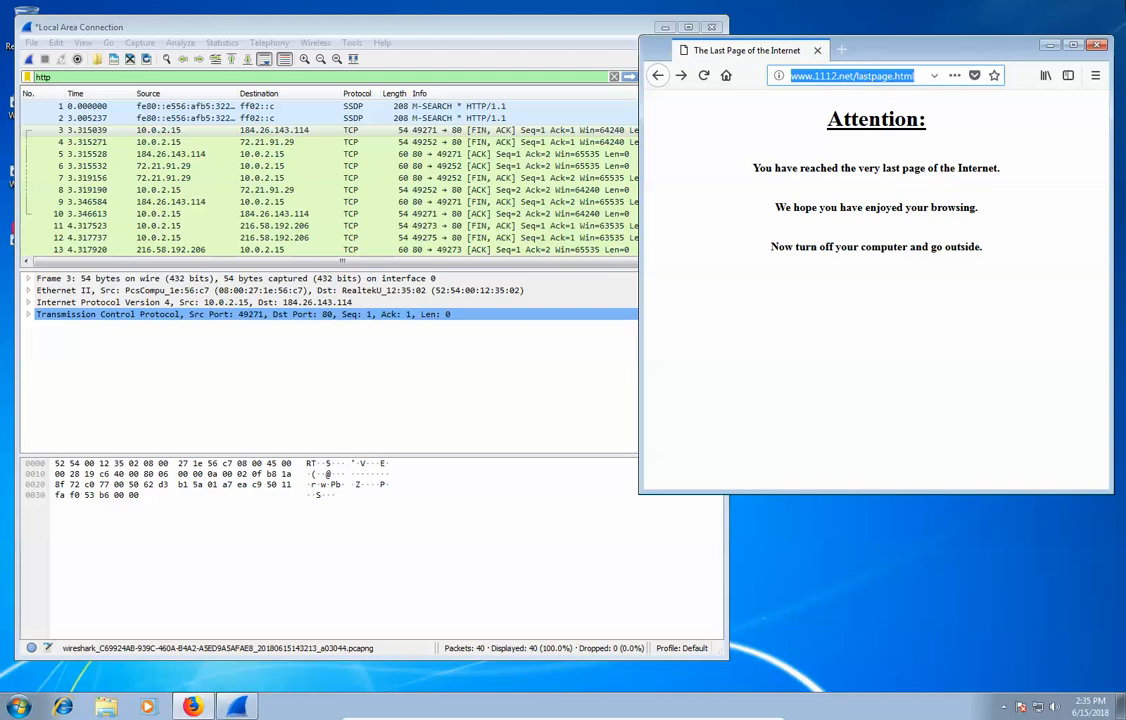
key("End")
key("BackSpace")
key("Down")
key("Return")
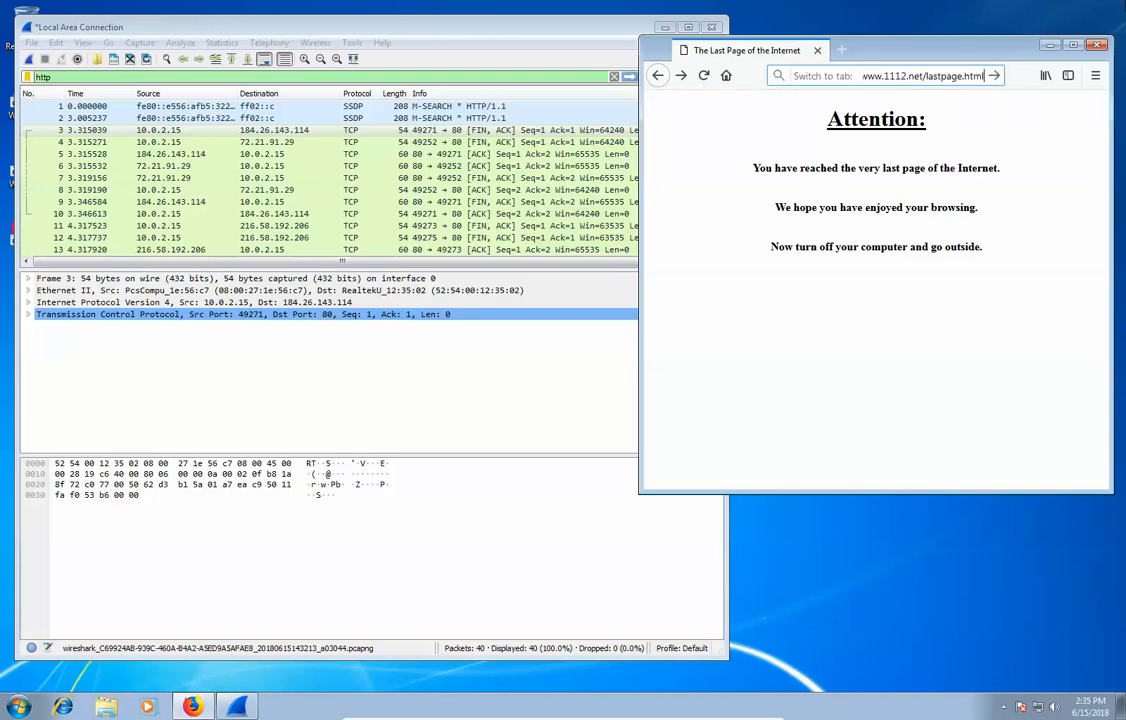
key("Down")
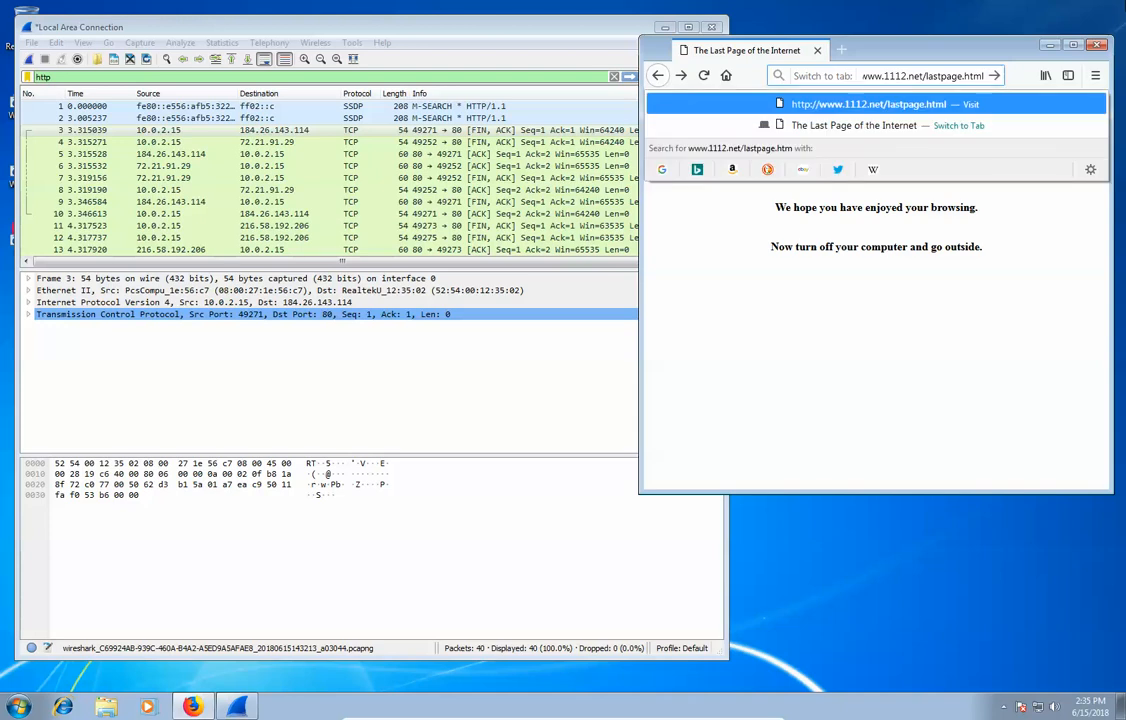
key("BackSpace")
key("Return")
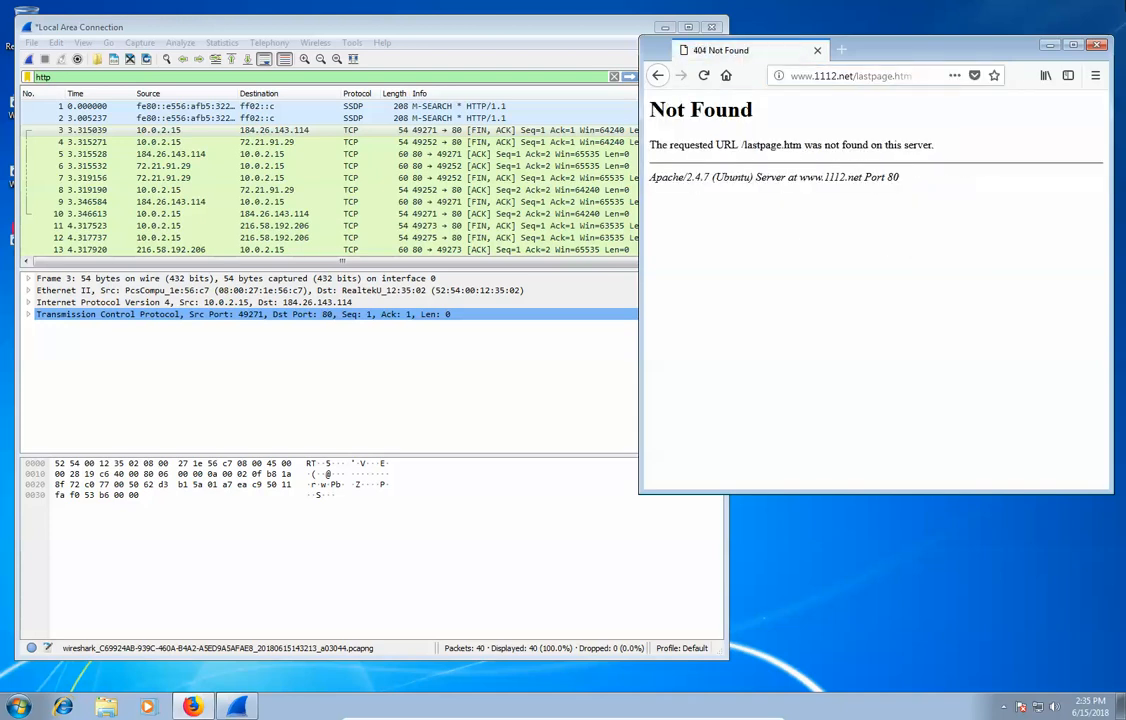
Step: Load the captured destination address 184.26.143.114 directly in the browser
left_click(842, 75)
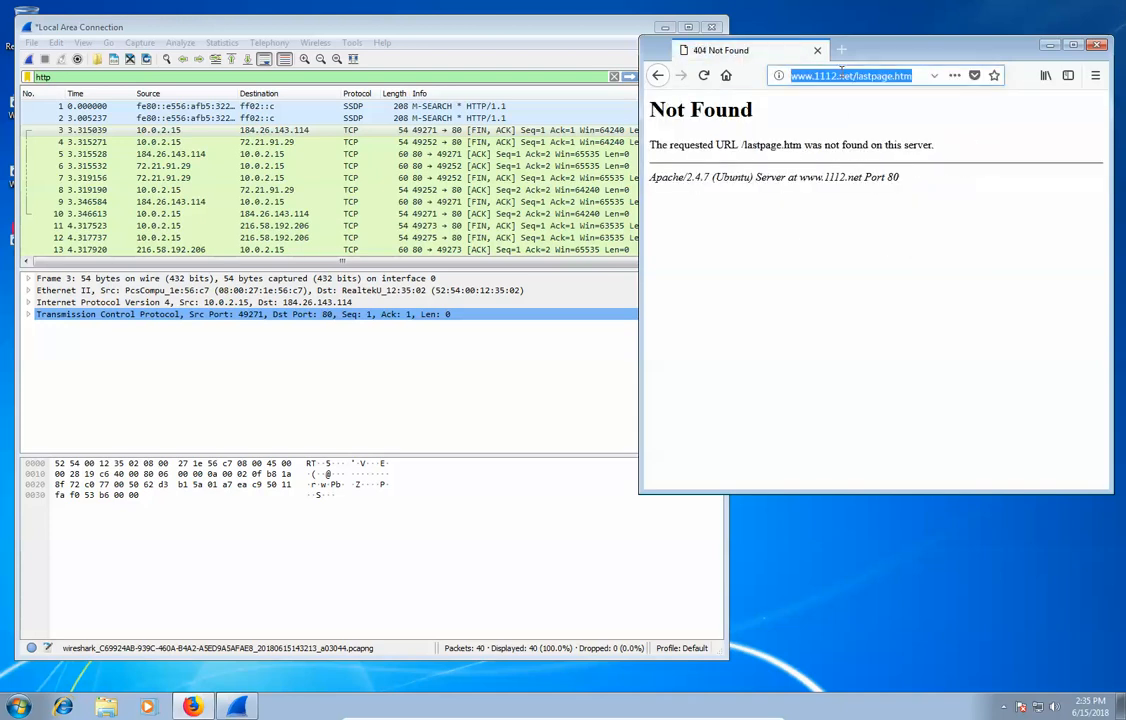
type("18")
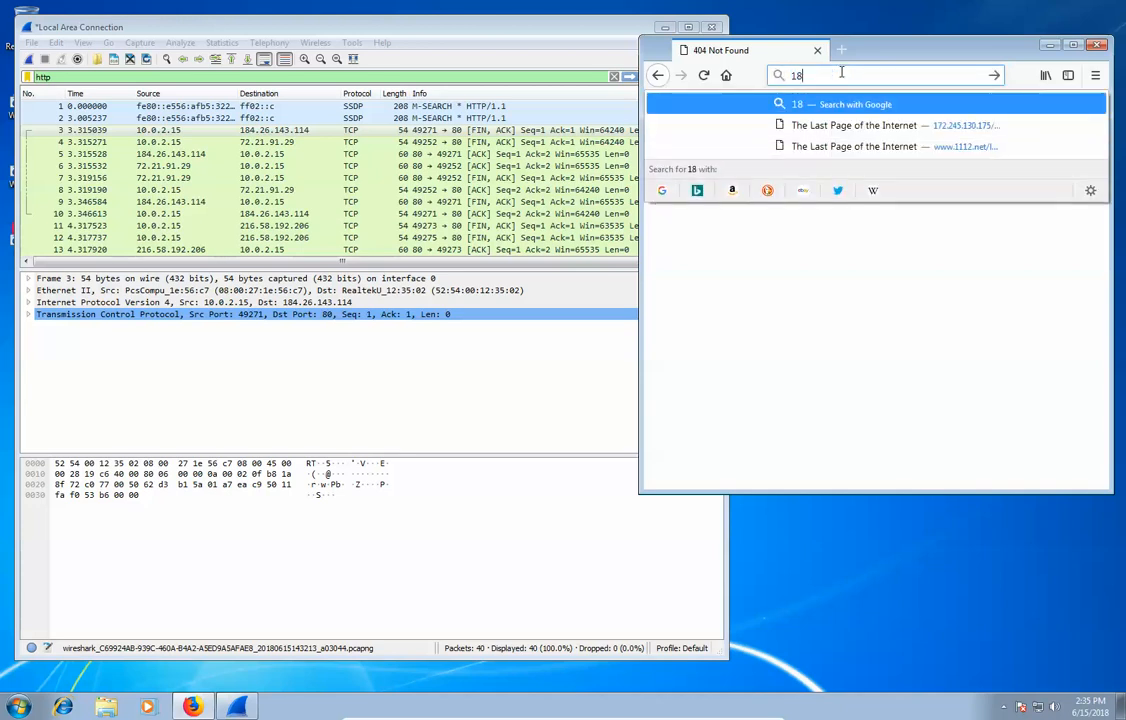
type("4.26.")
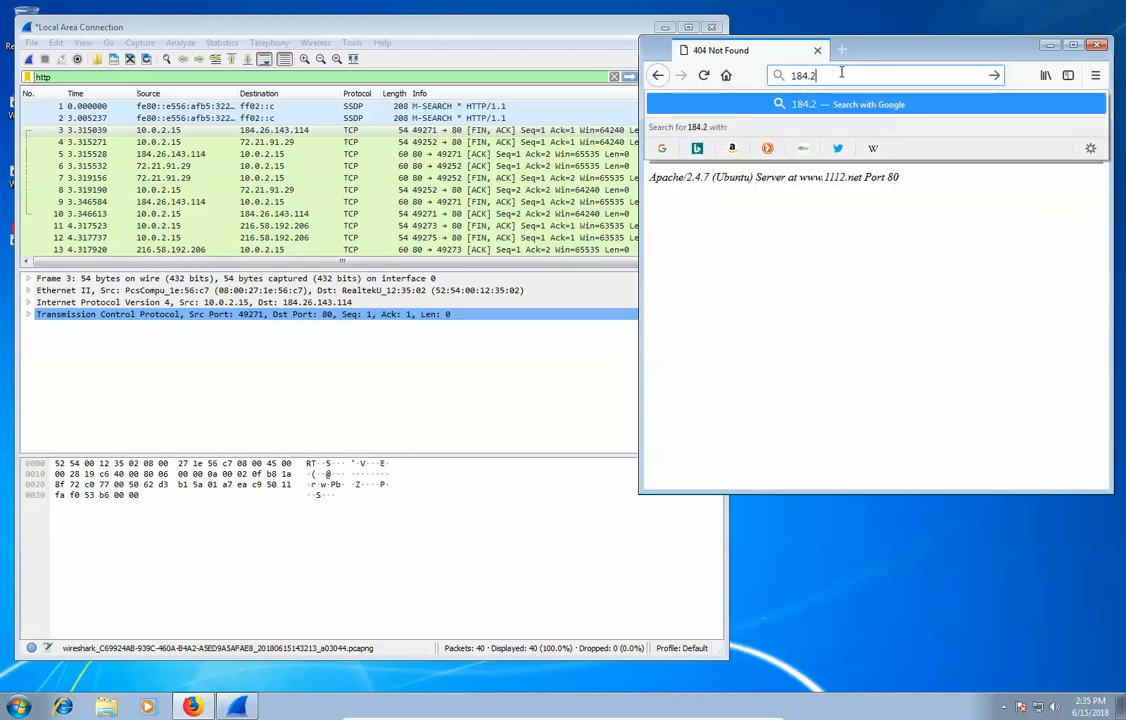
type("1")
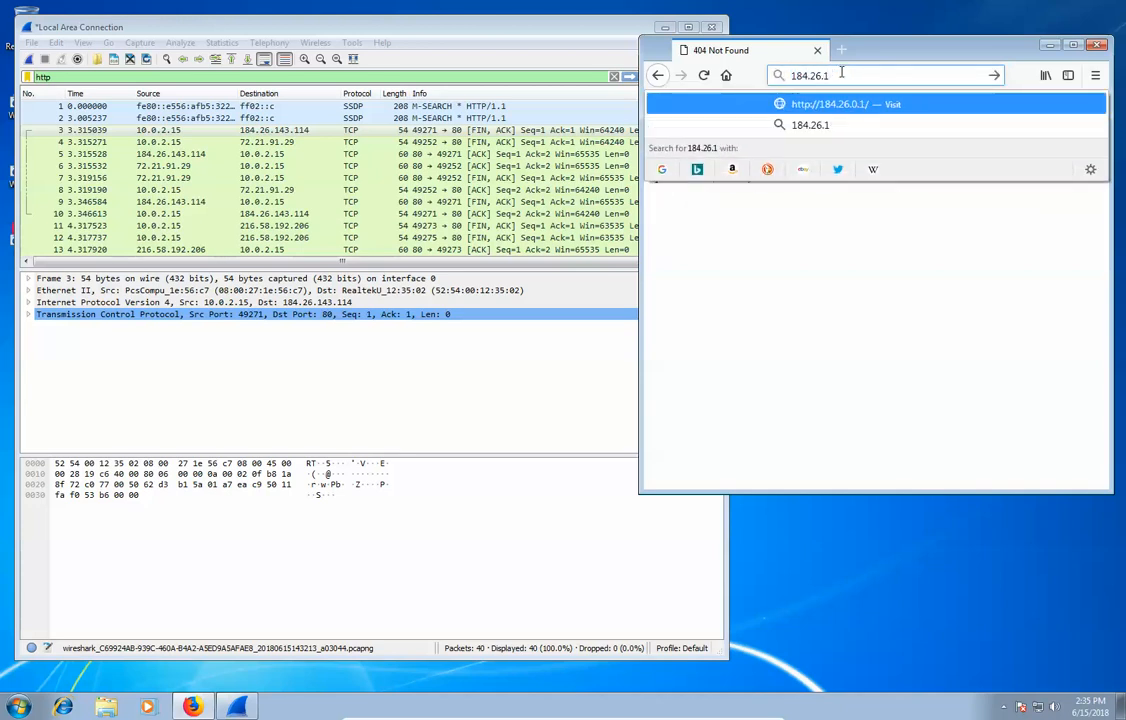
type("43.114")
key("Return")
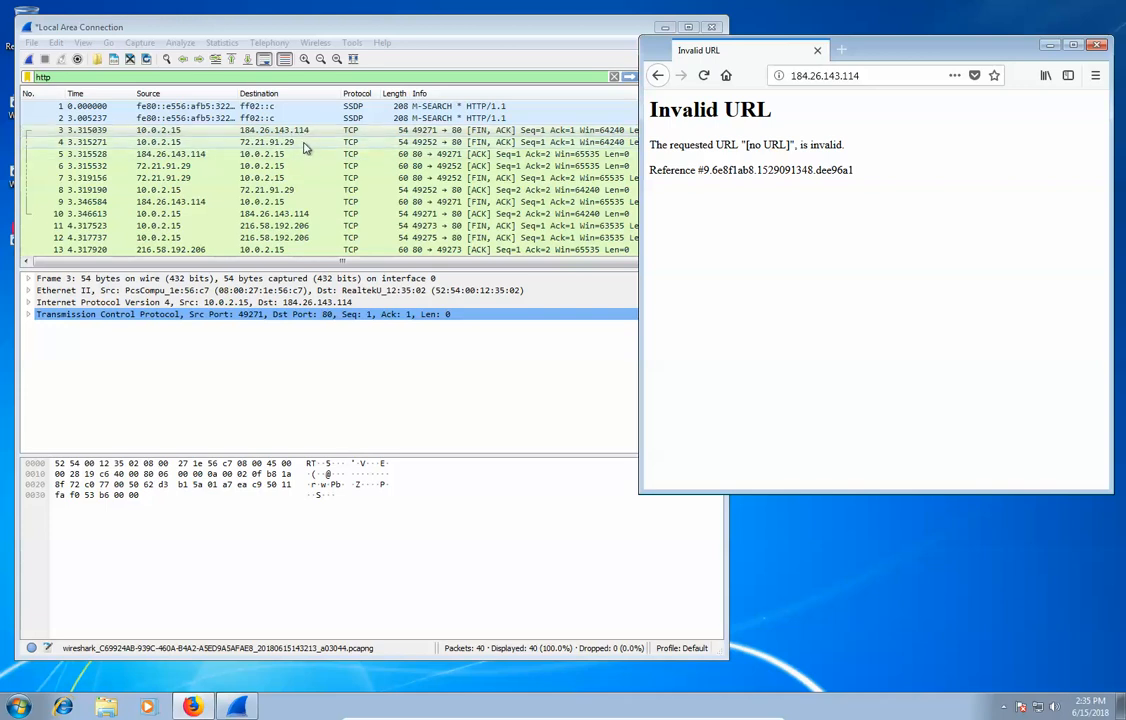
Step: Load the other captured destination address, 72.21.91.29, in the browser
left_click(870, 75)
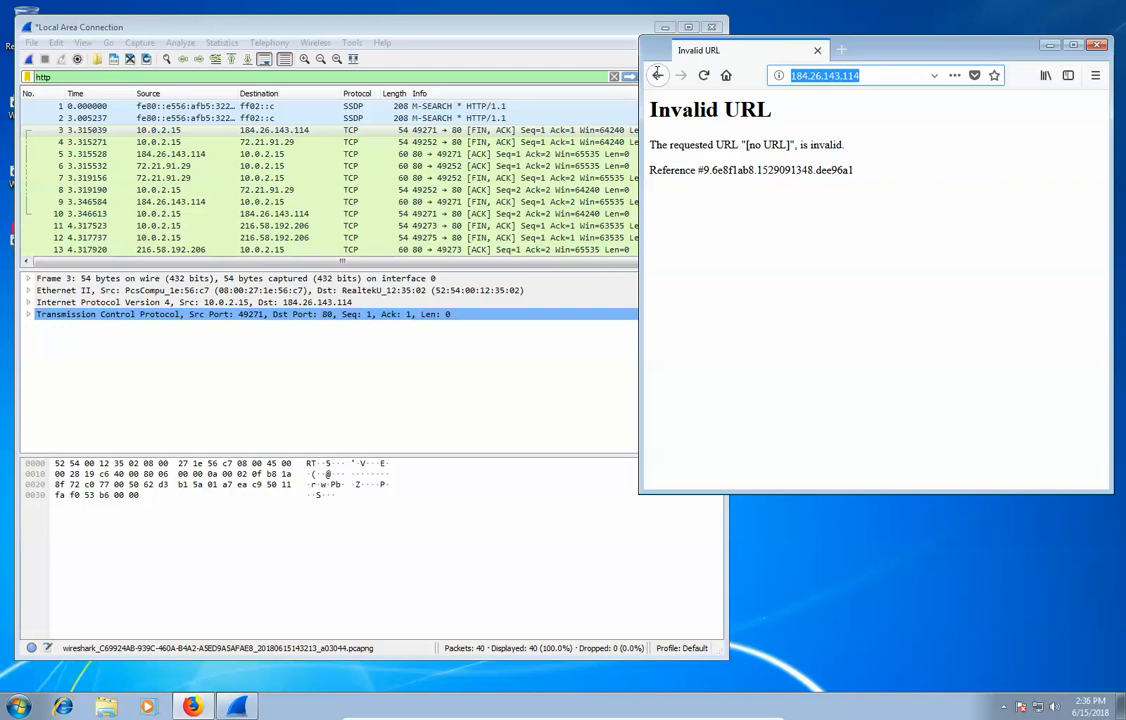
type("72")
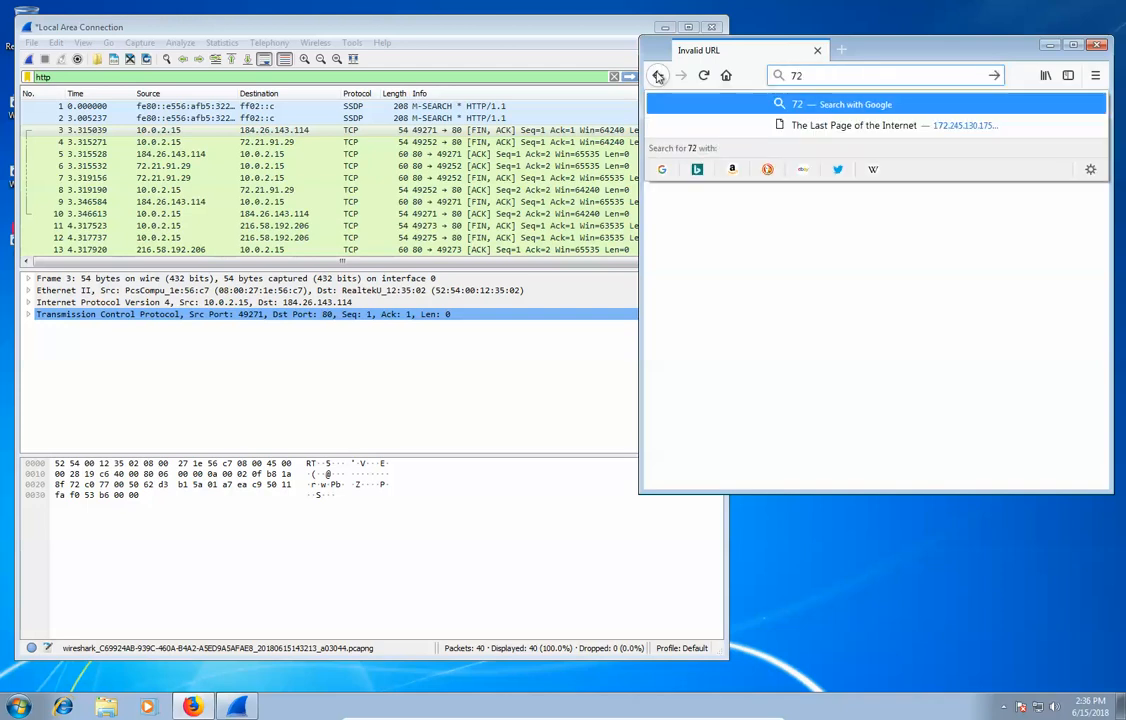
type(".2")
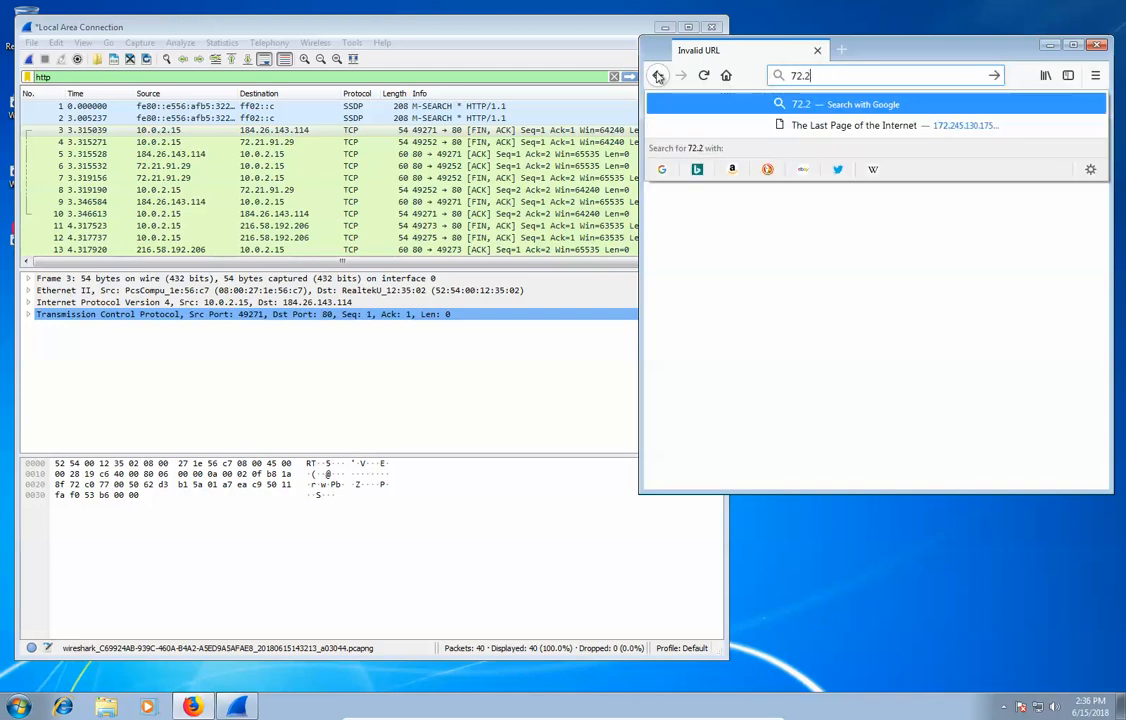
type("1.91.29")
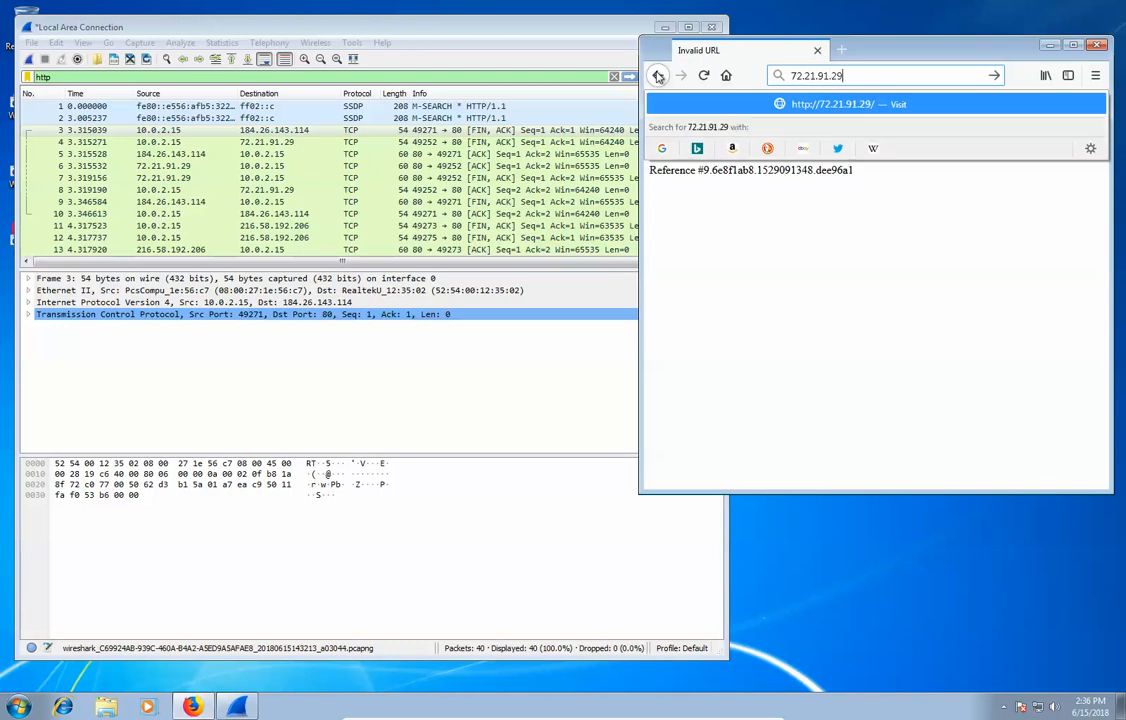
key("Return")
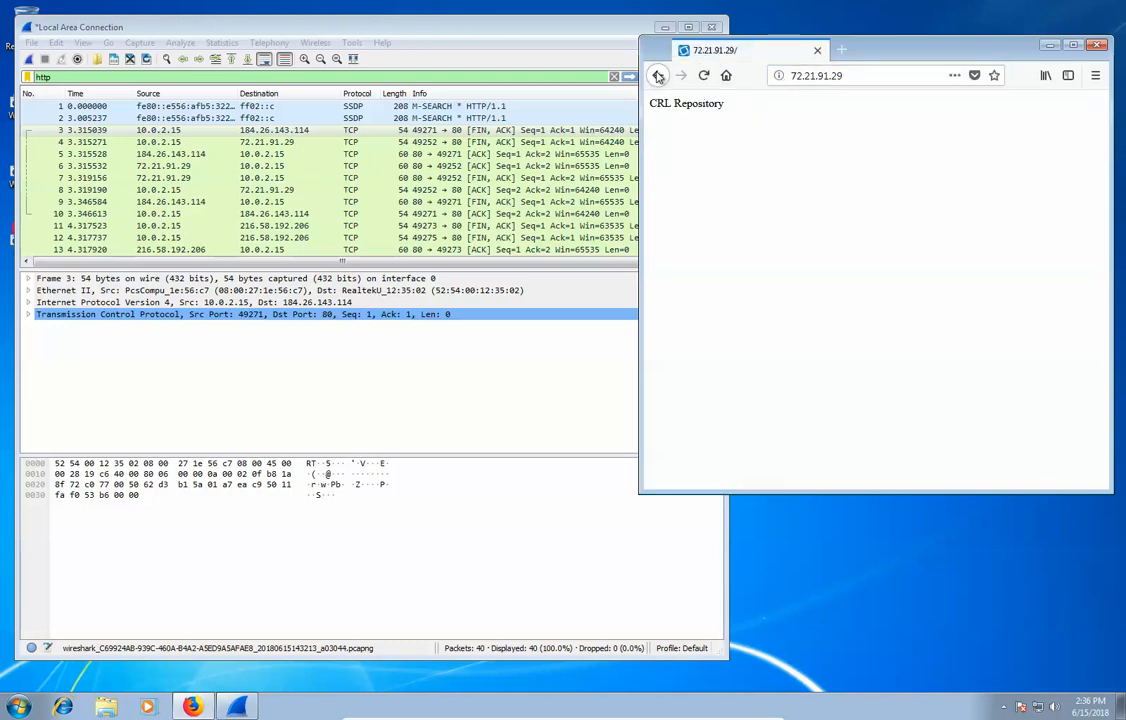
Step: Highlight the text of the page at 72.21.91.29 and view the page's HTML source
left_click_drag(656, 107, 746, 110)
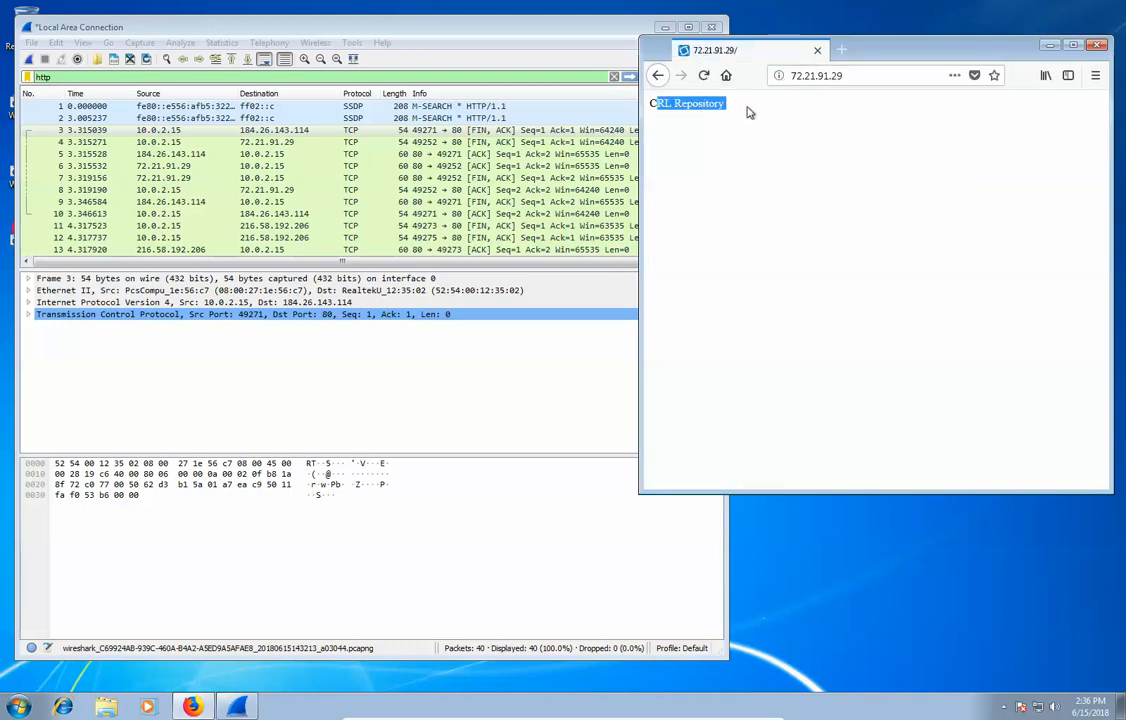
right_click(736, 151)
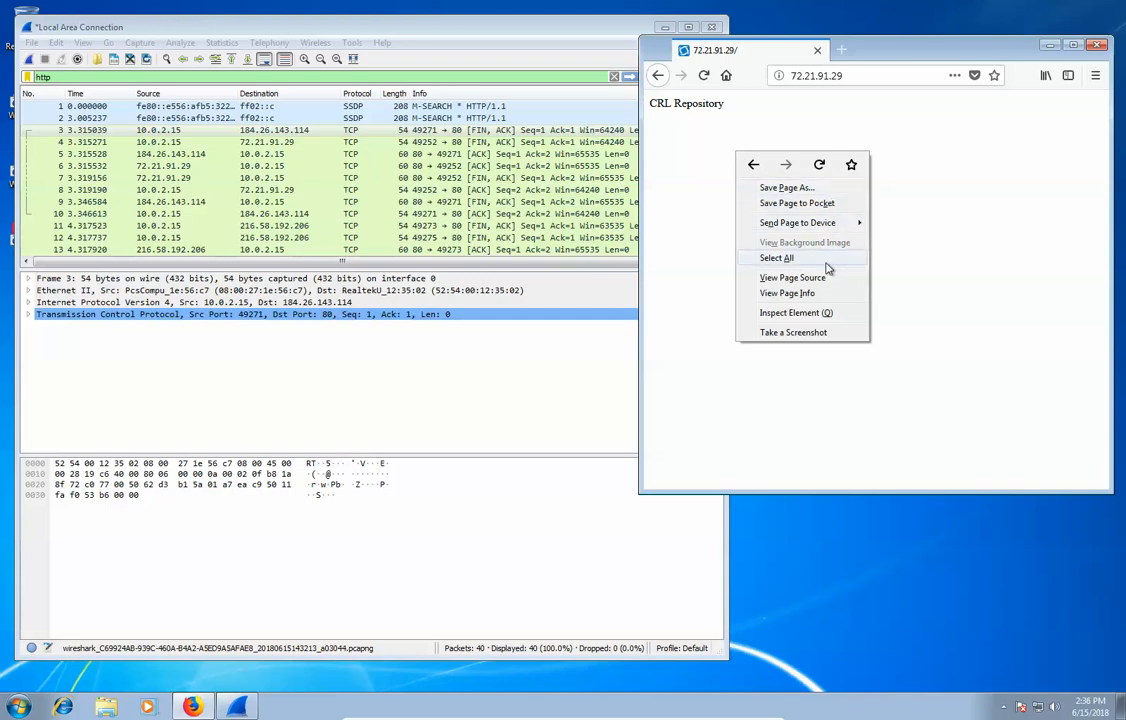
left_click(792, 278)
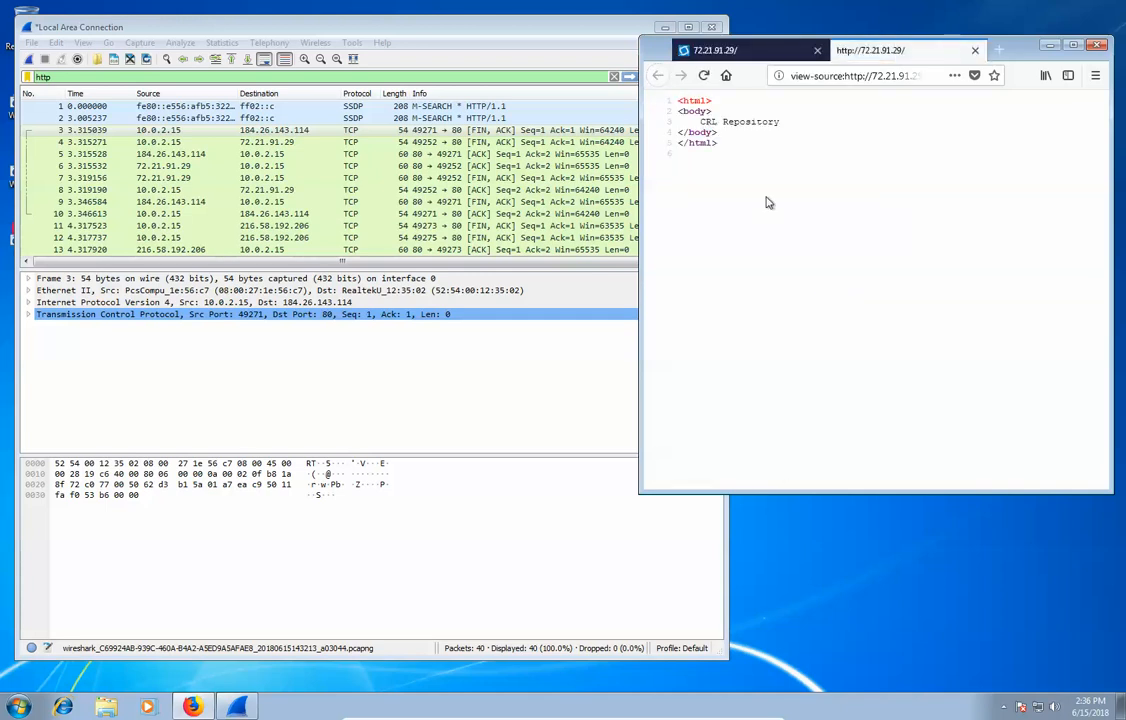
Step: Close the page source view and look through the whole captured packet list in Wireshark
left_click(975, 50)
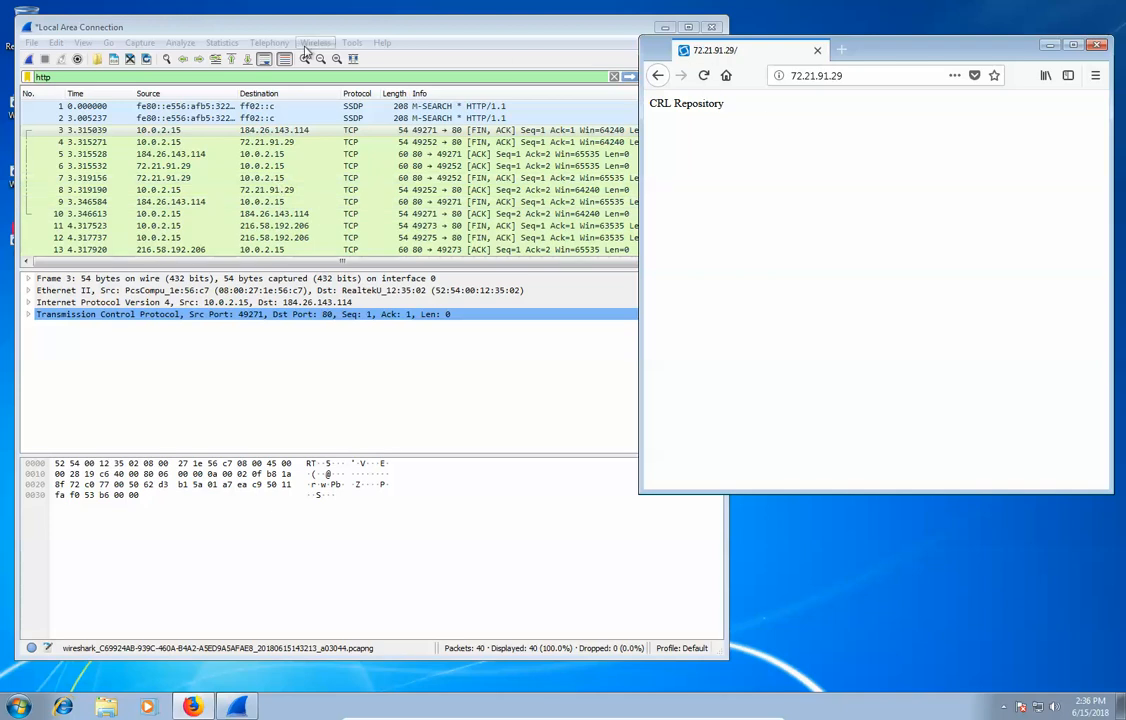
left_click(455, 32)
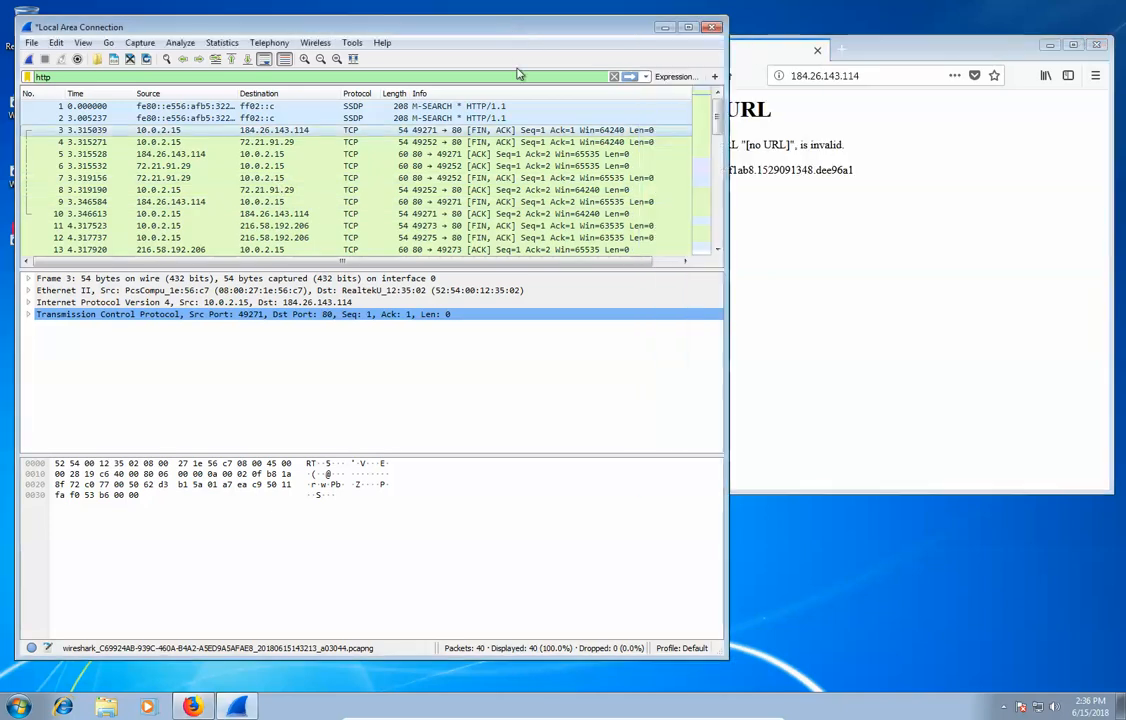
scroll(520, 190, "down", 5)
scroll(520, 190, "down", 4)
scroll(378, 143, "up", 3)
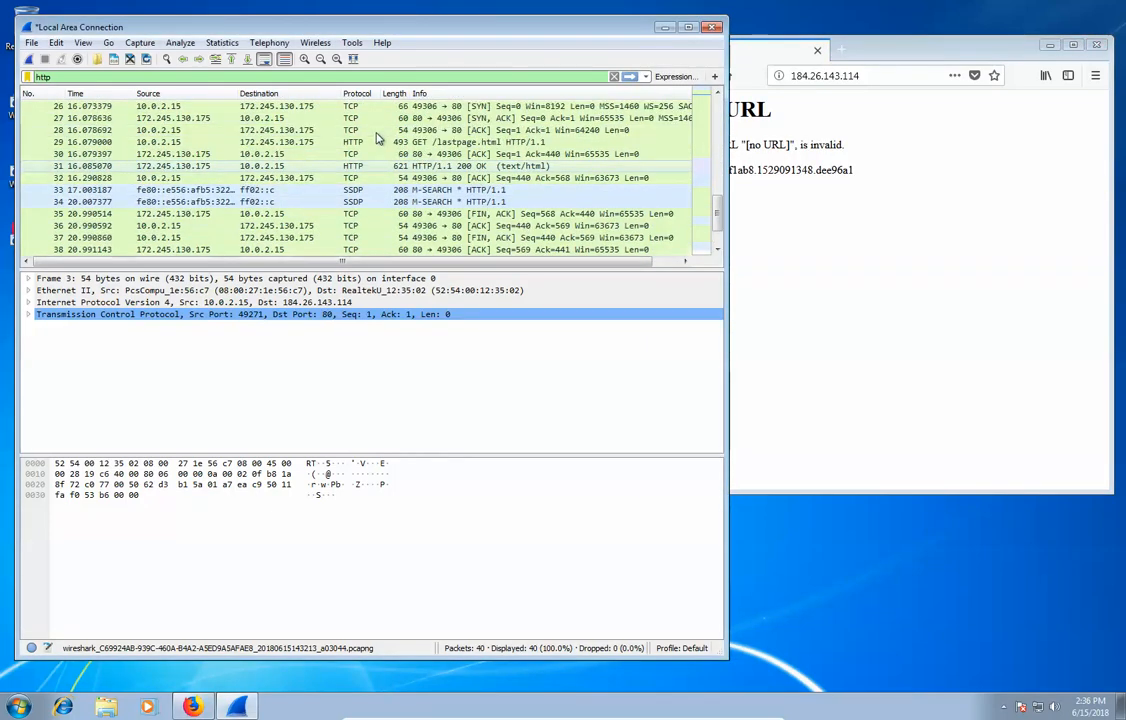
scroll(381, 161, "down", 3)
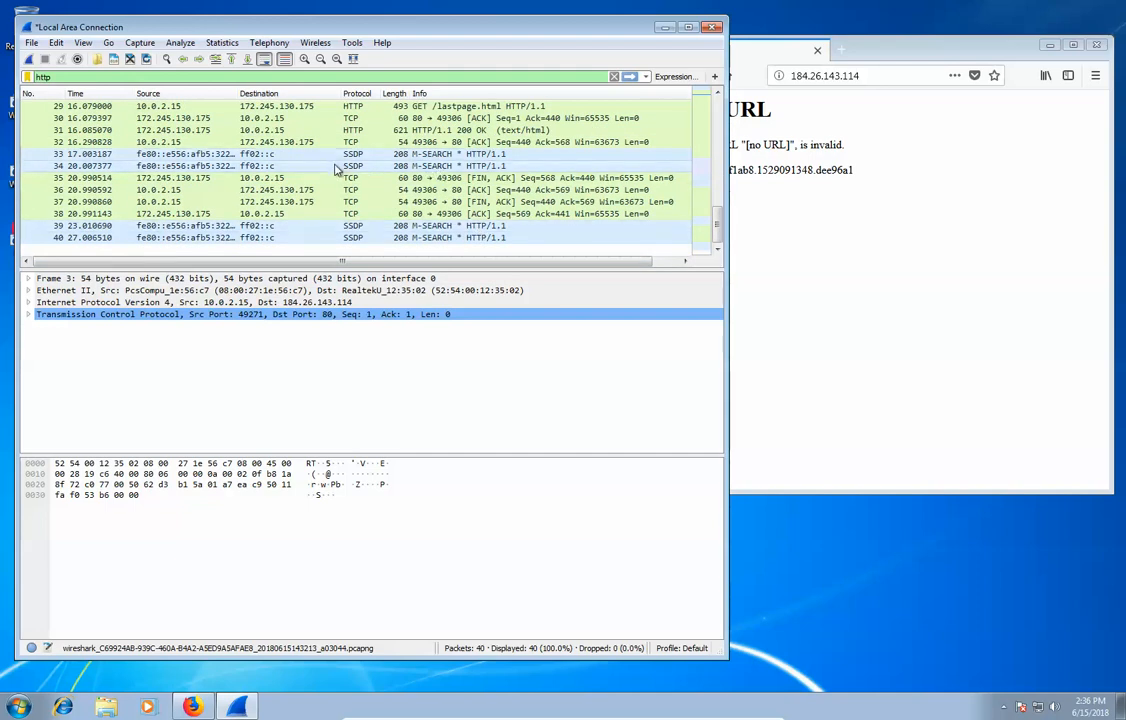
scroll(375, 232, "up", 9)
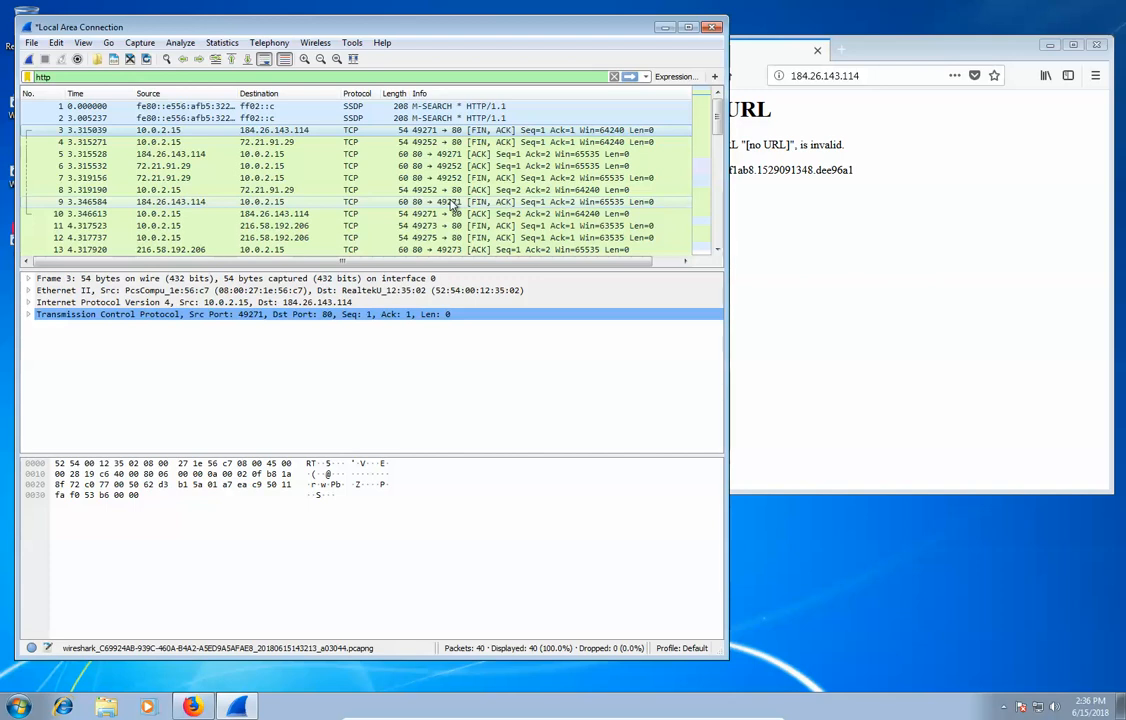
left_click(993, 254)
left_click(657, 75)
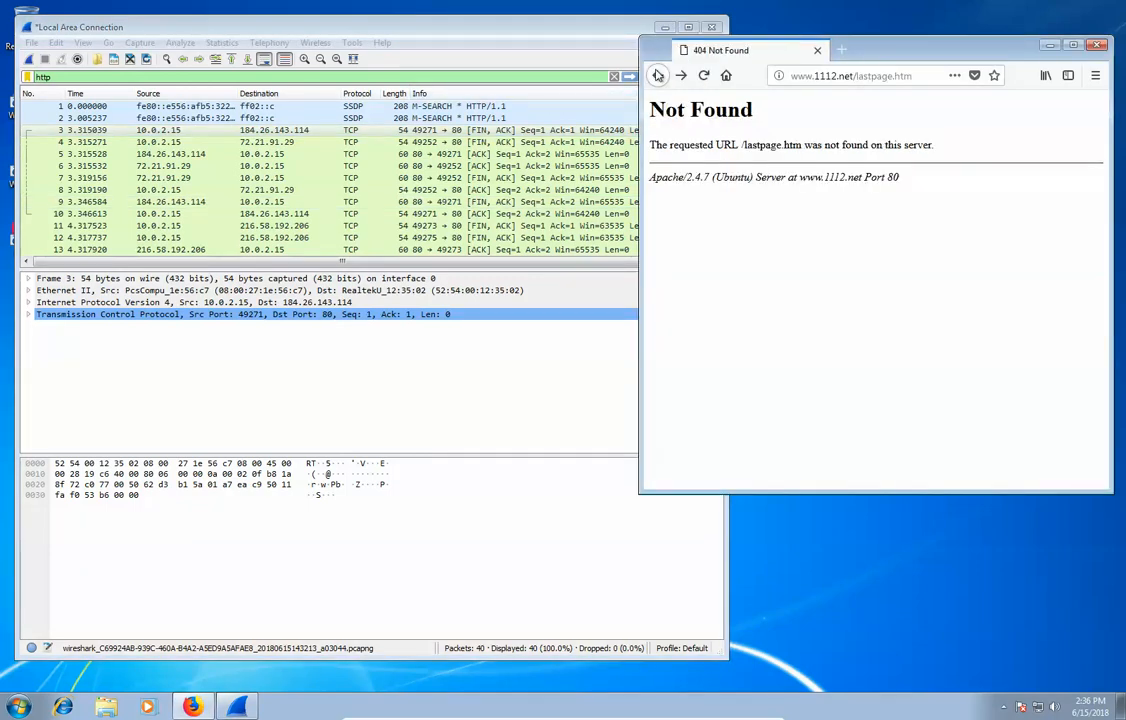
left_click(657, 75)
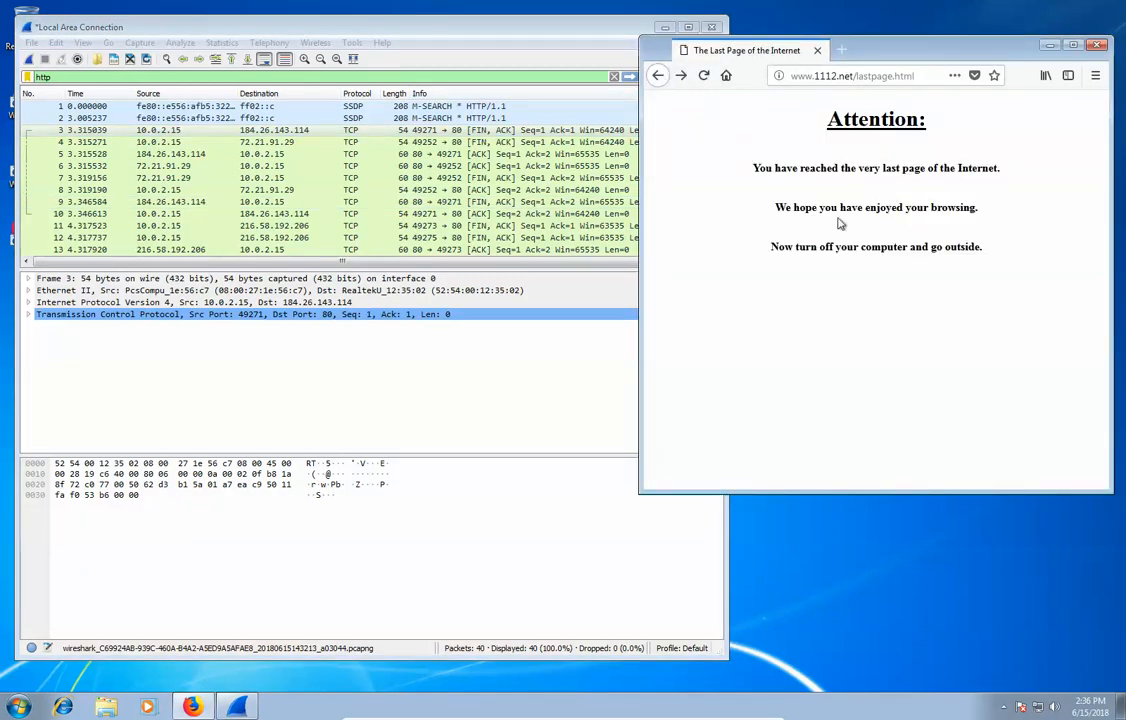
Step: In Wireshark, follow the TCP stream of packet 26, the SYN sent to 172.245.130.175
left_click(276, 33)
scroll(378, 152, "down", 4)
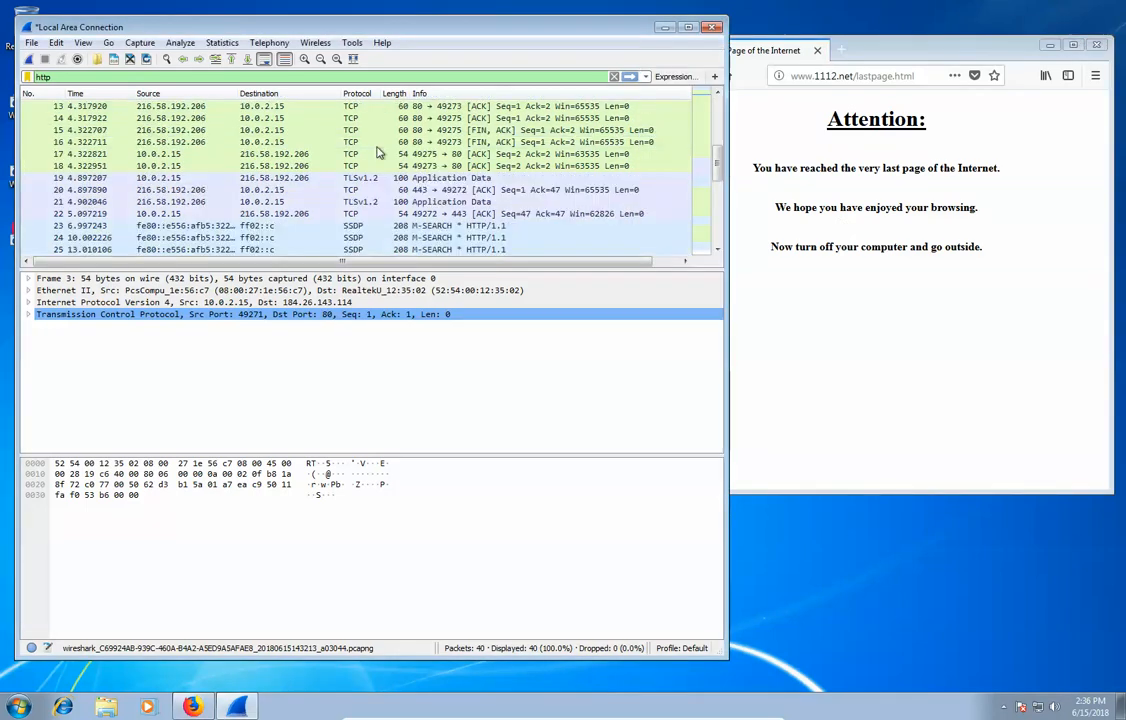
scroll(378, 152, "down", 4)
left_click(380, 119)
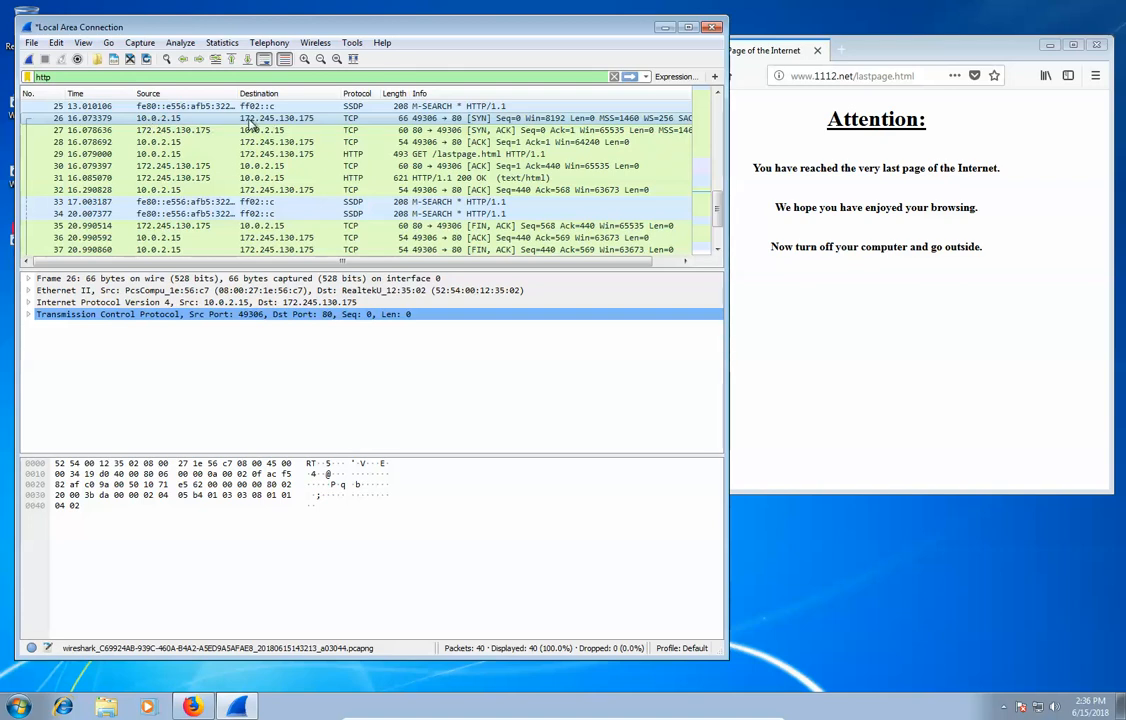
right_click(292, 117)
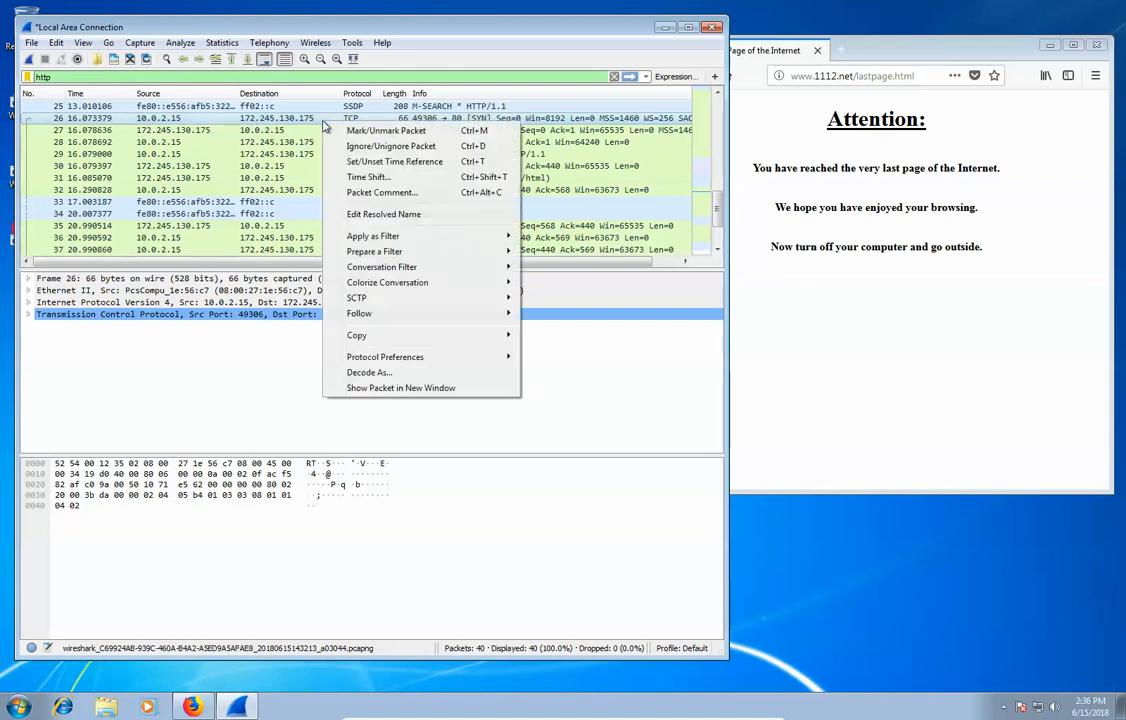
key("Escape")
right_click(238, 118)
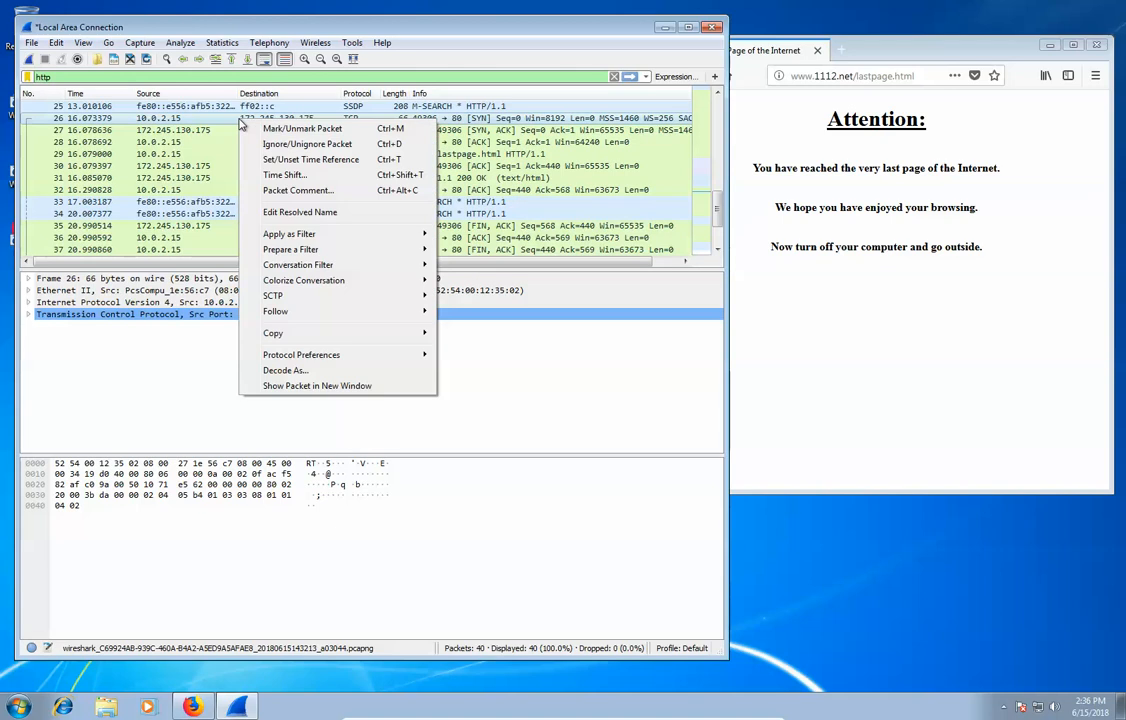
mouse_move(385, 314)
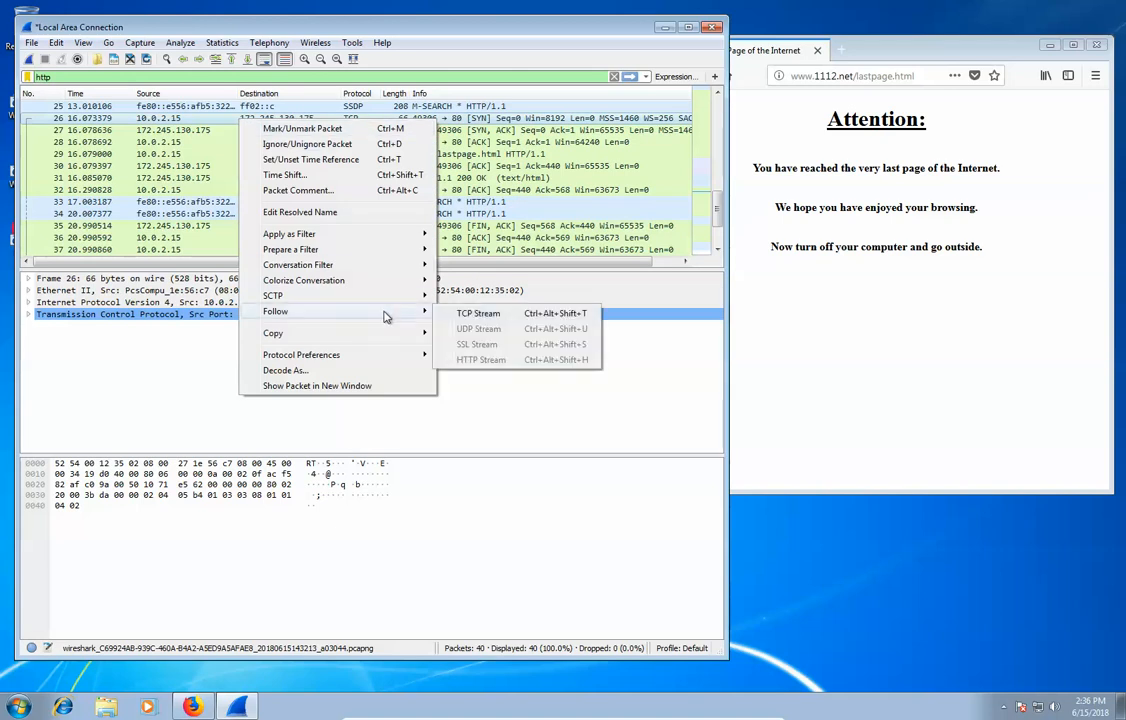
left_click(477, 316)
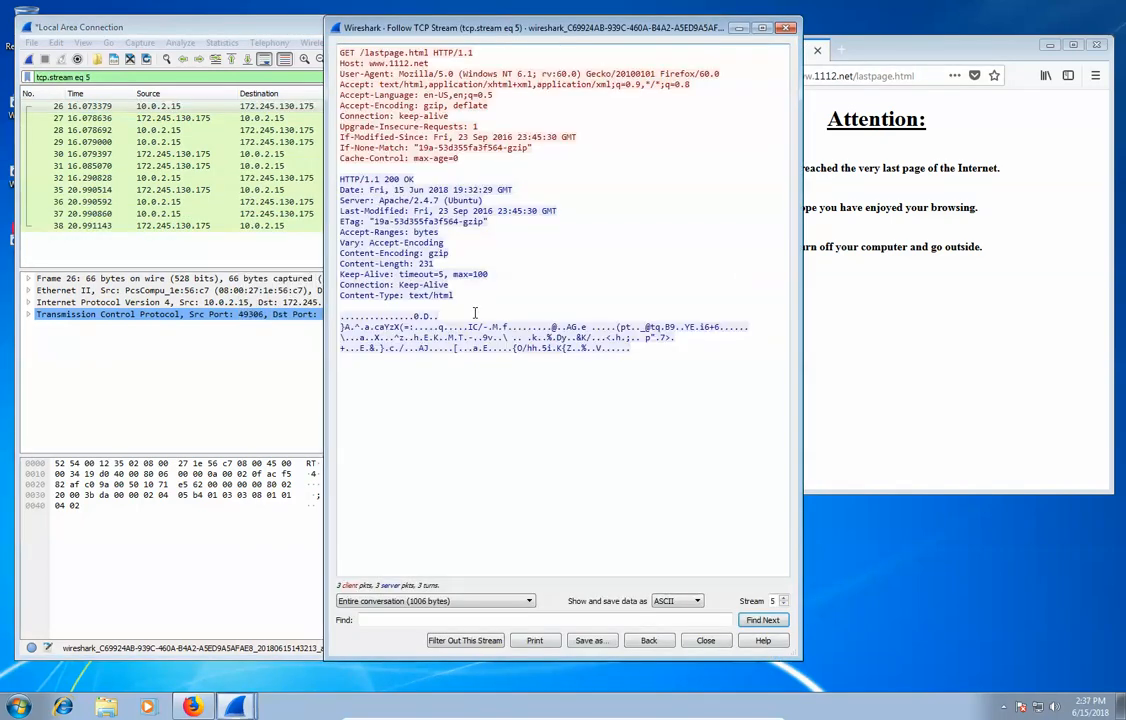
Step: Examine the Host and User-Agent headers in the followed stream and close the stream window
left_click_drag(490, 29, 583, 28)
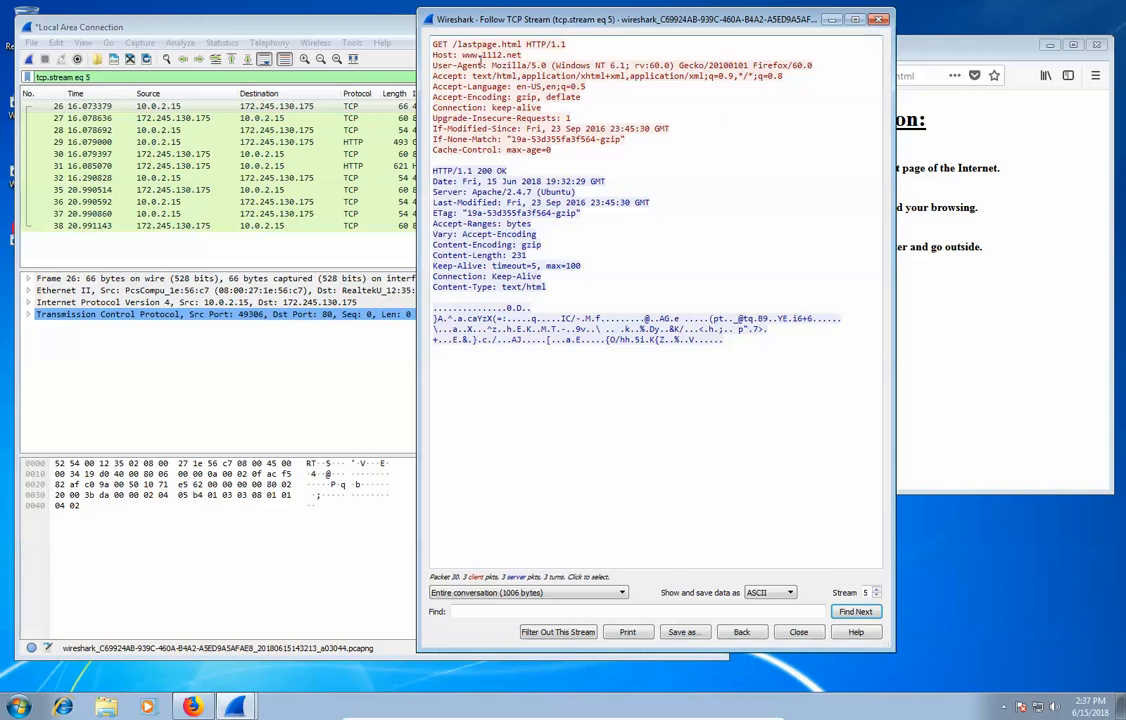
left_click_drag(460, 55, 543, 55)
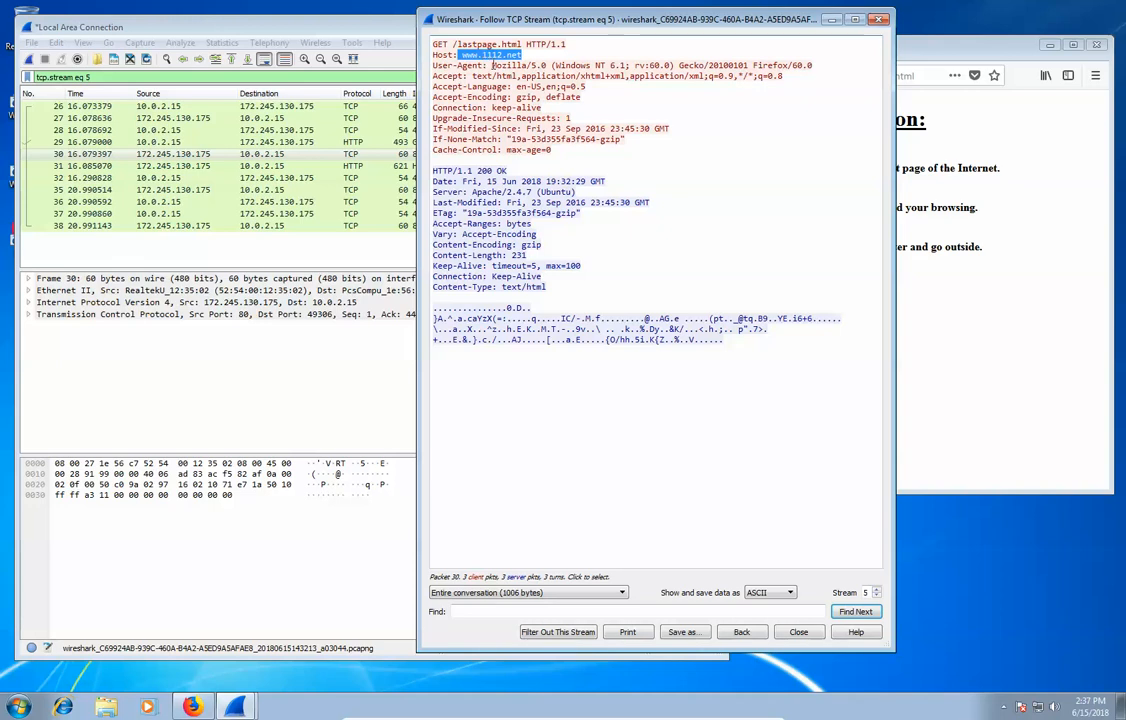
left_click_drag(491, 66, 752, 72)
left_click(752, 72)
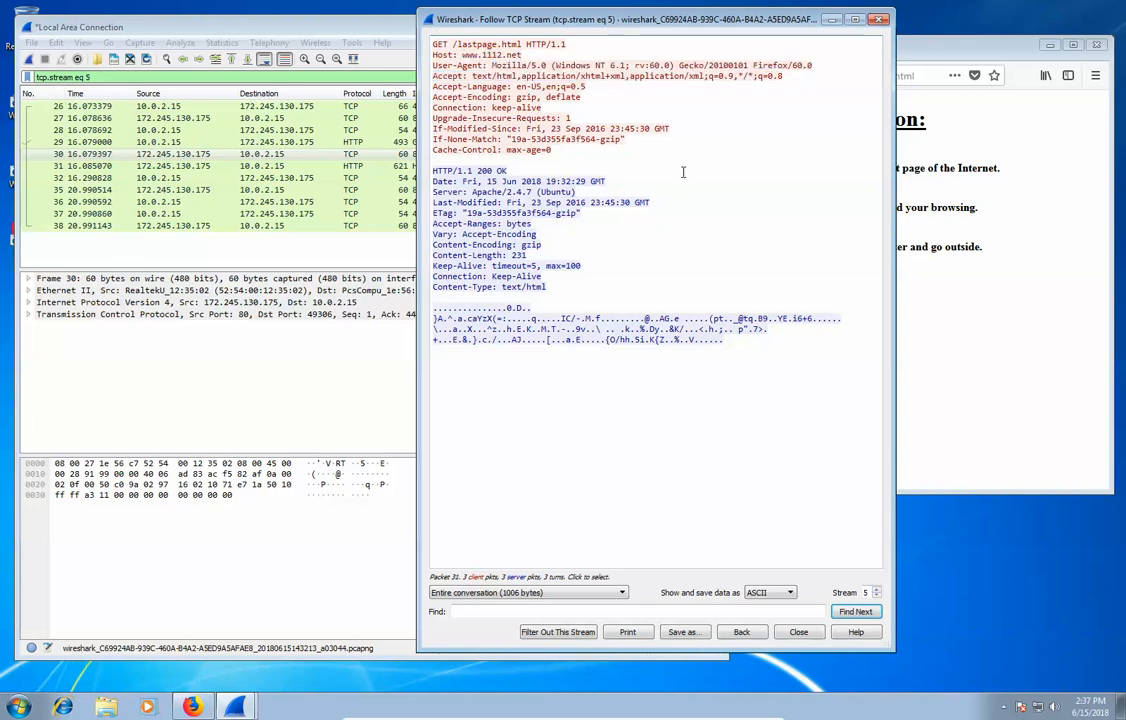
left_click_drag(612, 309, 540, 108)
left_click(540, 108)
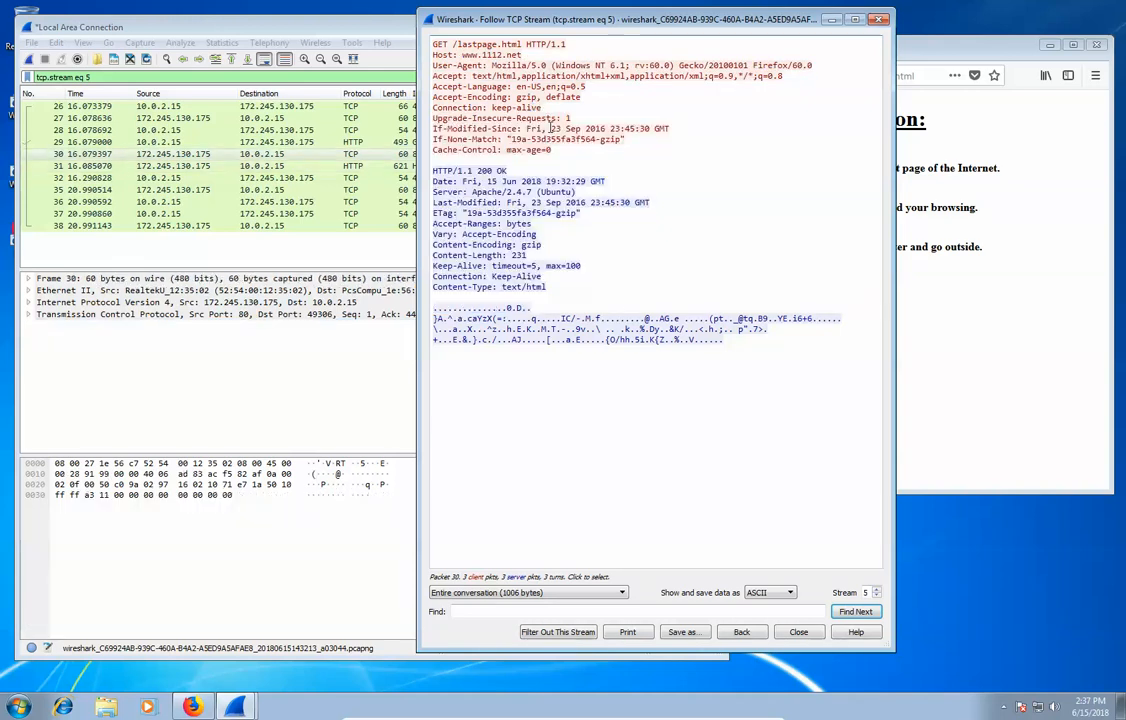
left_click(881, 20)
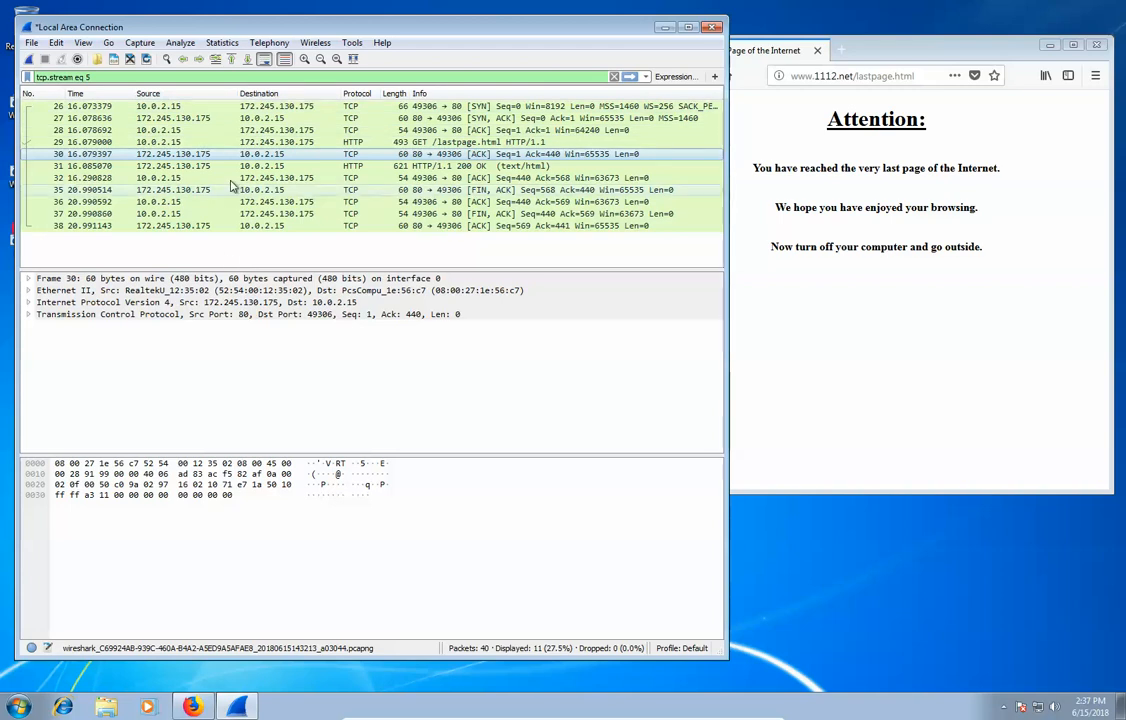
Step: Step through the opening handshake packets of the filtered stream, starting from packet 26
left_click(220, 106)
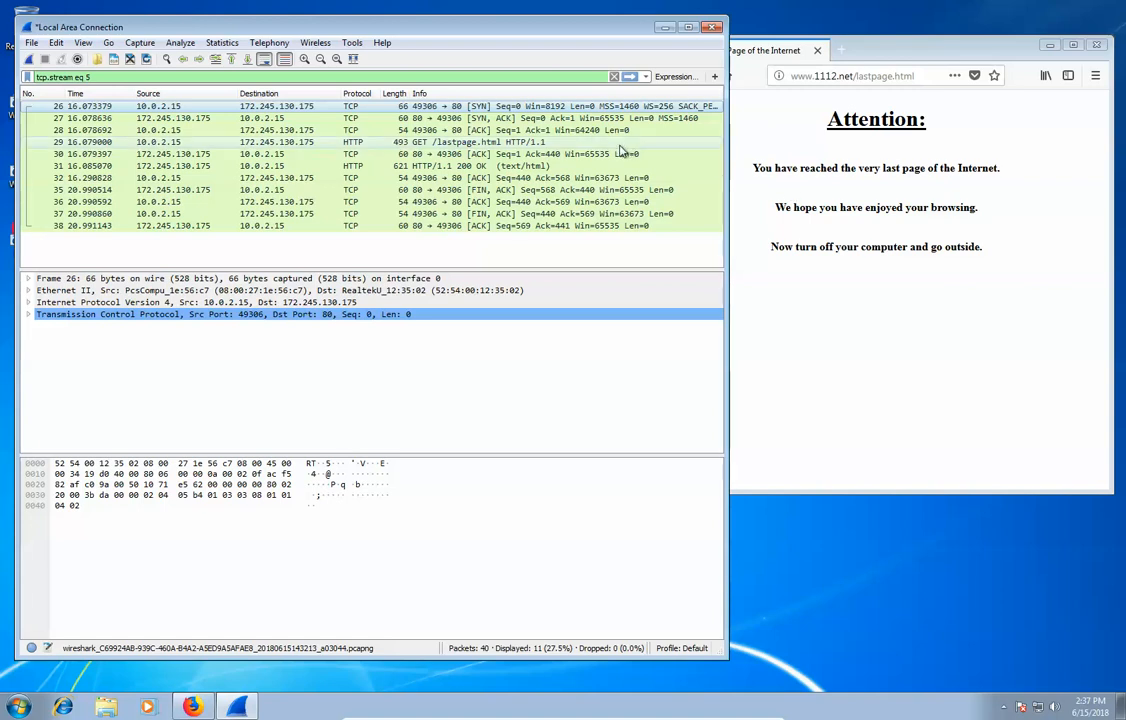
key("Down")
key("Down")
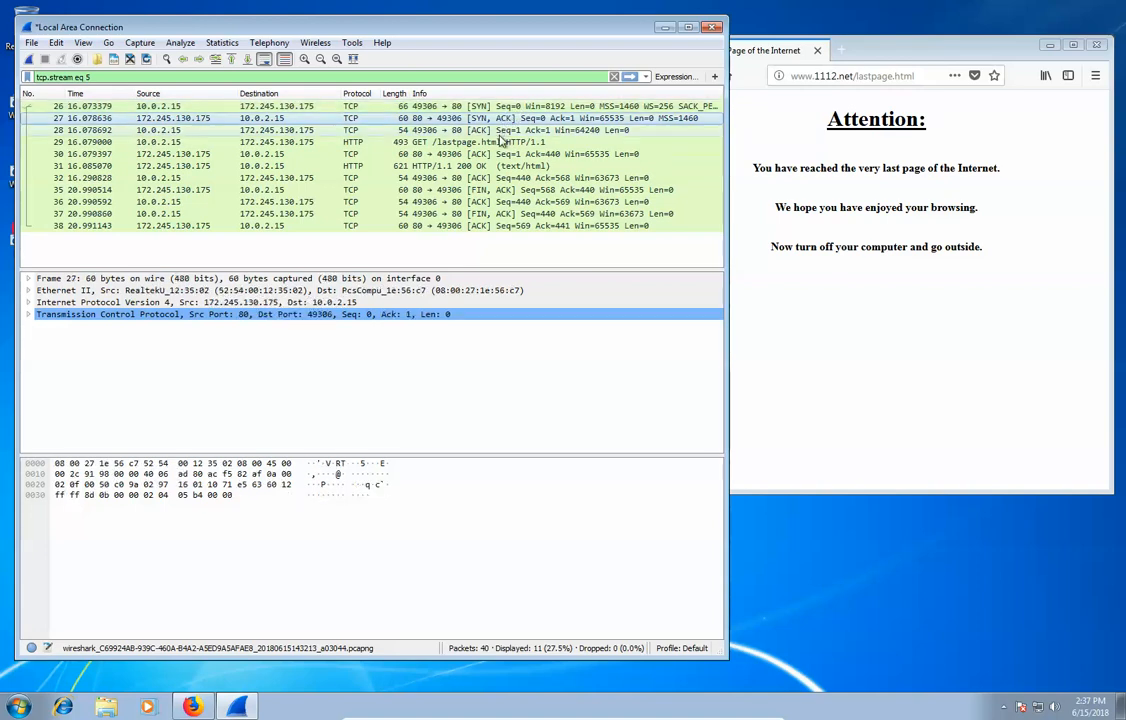
key("Up")
key("Up")
key("Down")
key("Down")
key("Up")
Step: Sort the packet list by time and compare the SYN, SYN-ACK and ACK packets, ending on packet 26
left_click(503, 95)
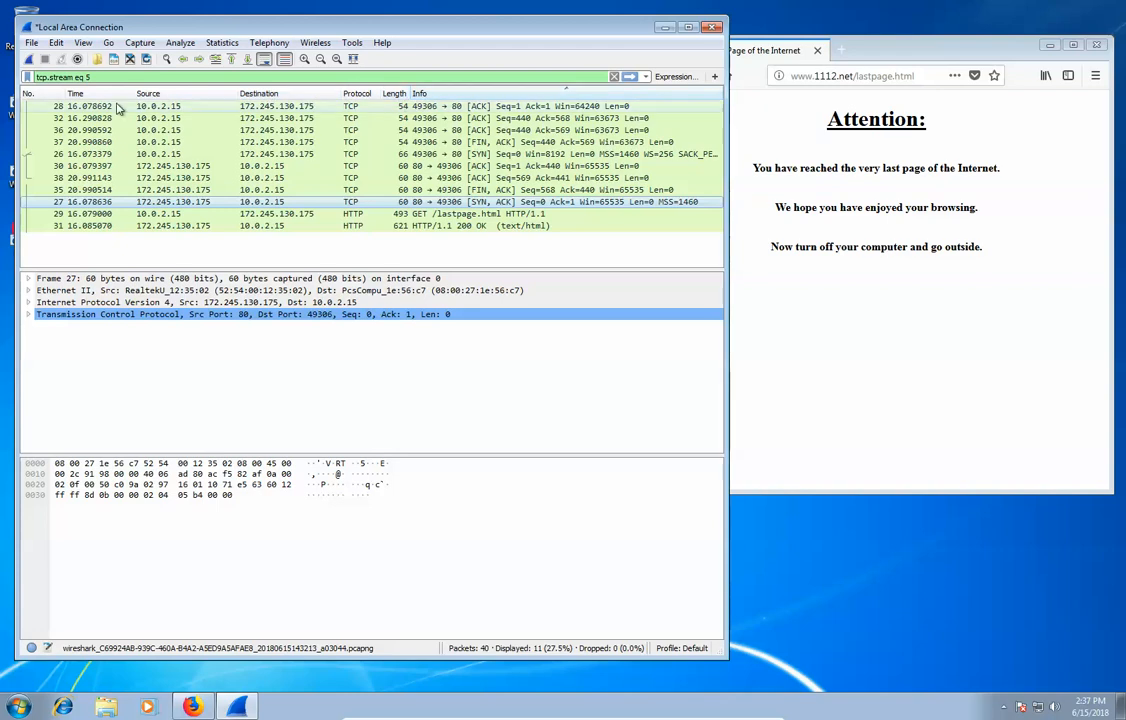
left_click(76, 93)
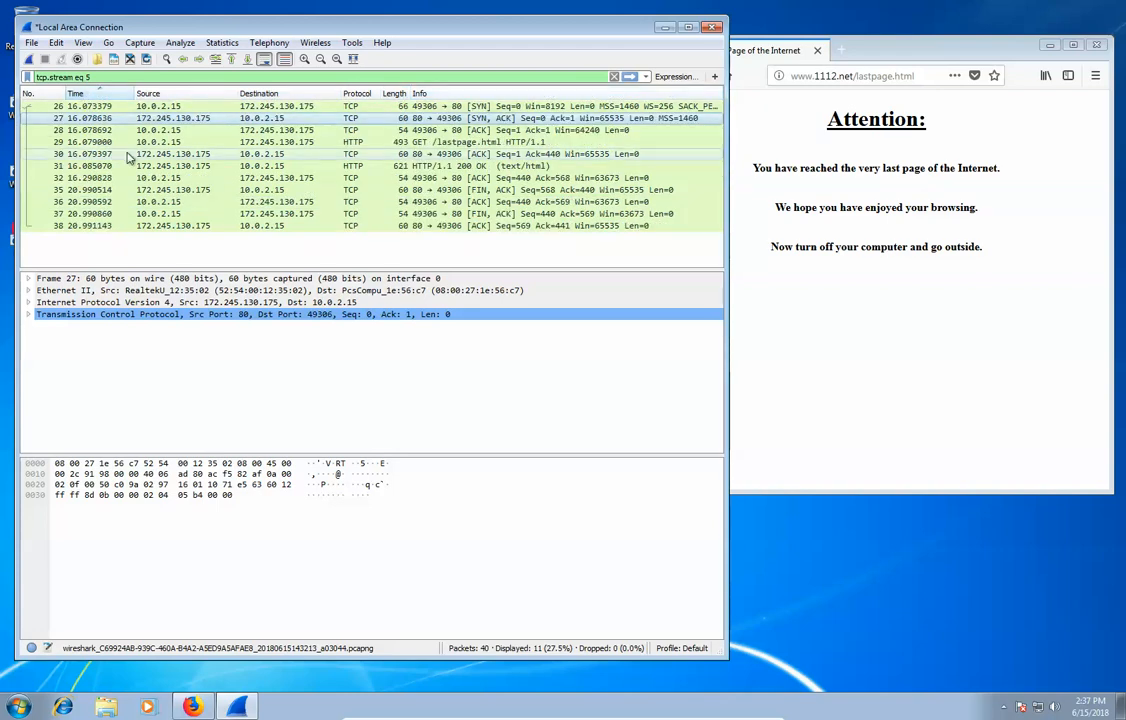
left_click(442, 106)
left_click(442, 118)
left_click(497, 130)
left_click(498, 118)
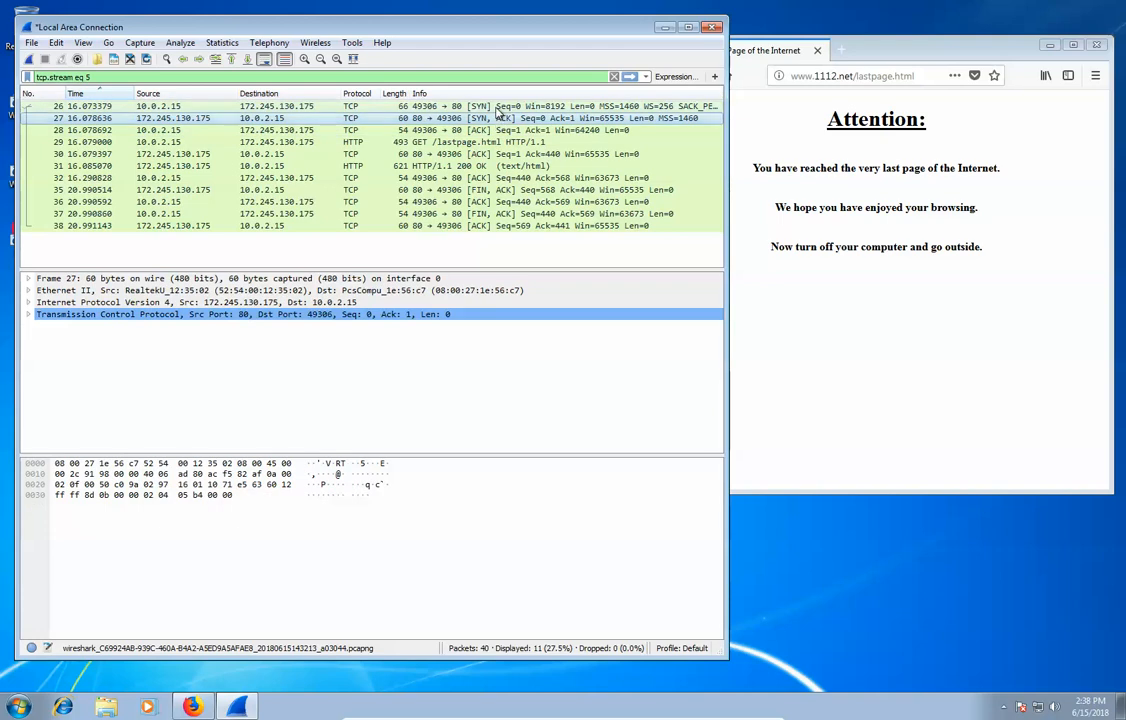
left_click(498, 107)
left_click(498, 118)
left_click(498, 131)
left_click(499, 107)
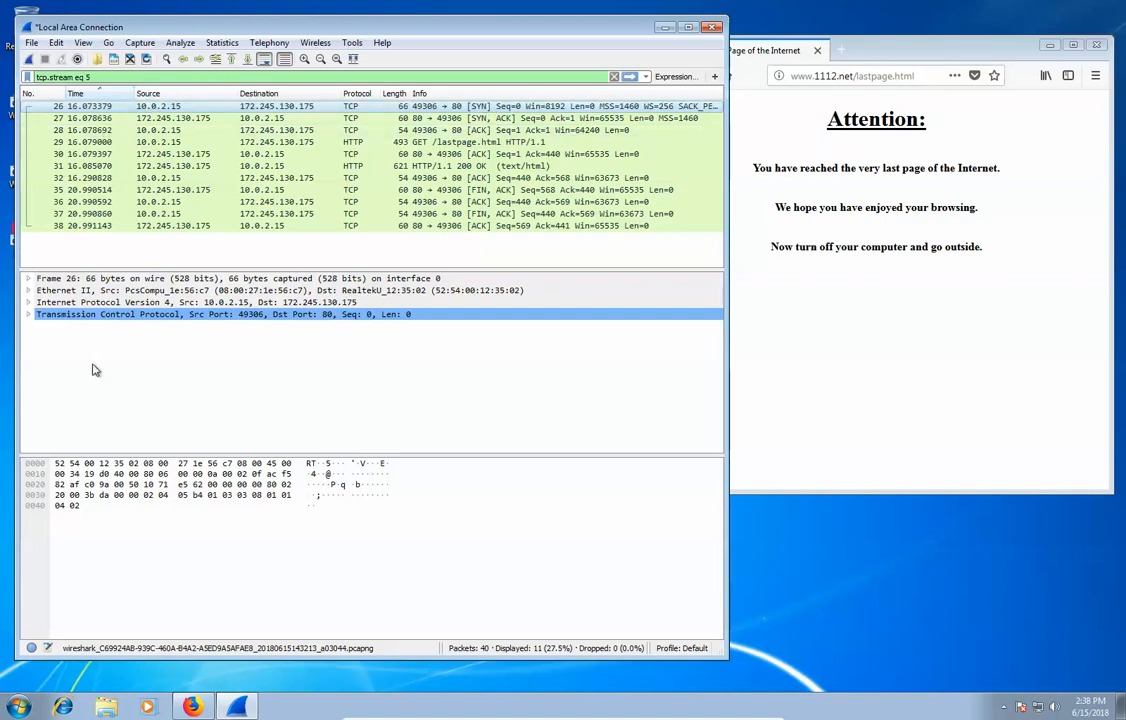
Step: Expand packet 26's Internet Protocol Version 4 header, inspect its flags, and collapse it again
left_click(30, 303)
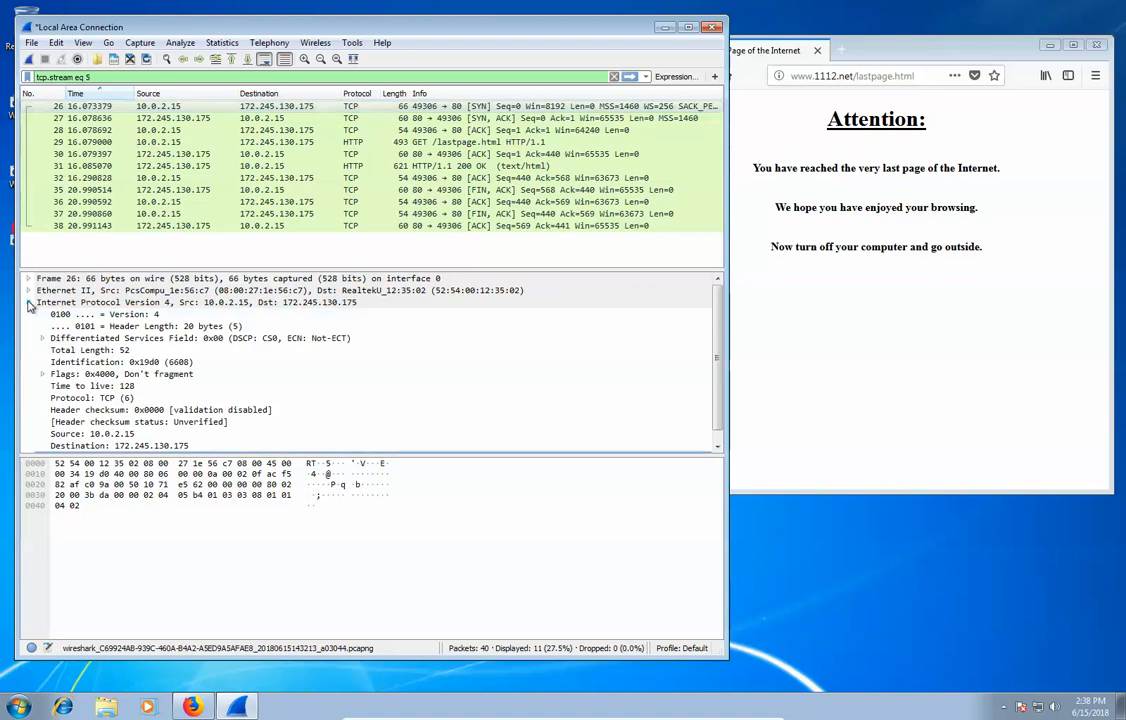
scroll(38, 385, "down", 1)
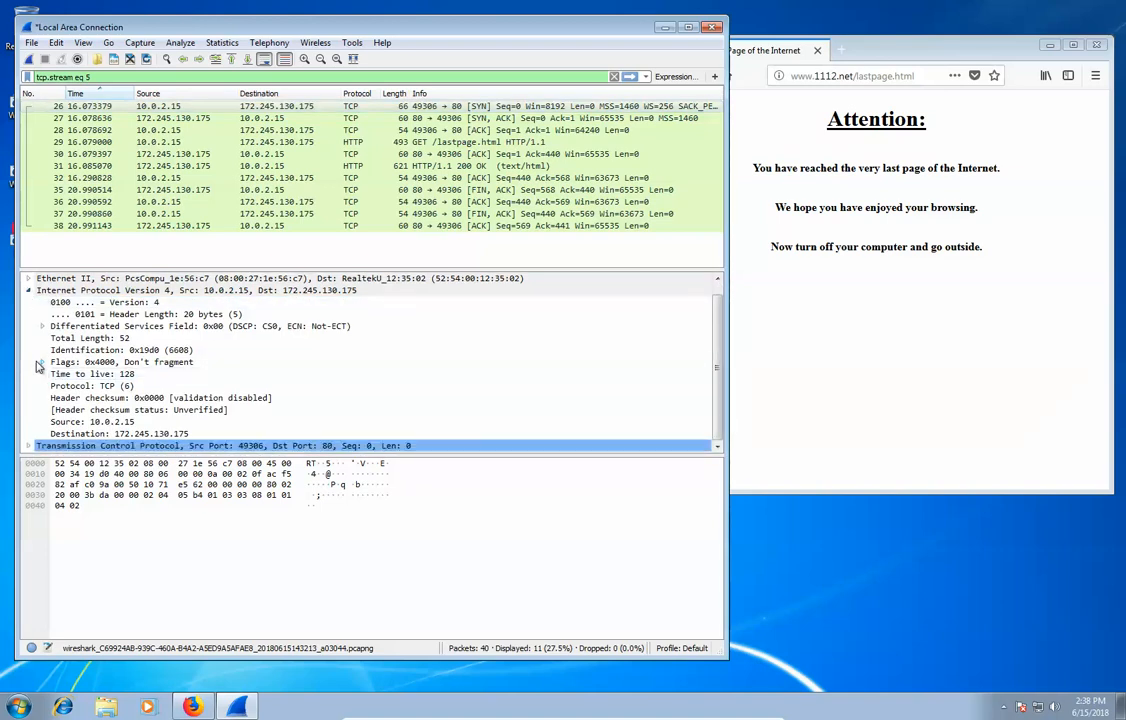
left_click(41, 363)
left_click(41, 363)
left_click(29, 290)
Step: Inspect packet 26's Transmission Control Protocol header with its flags expanded, and collapse the header again
left_click(48, 315)
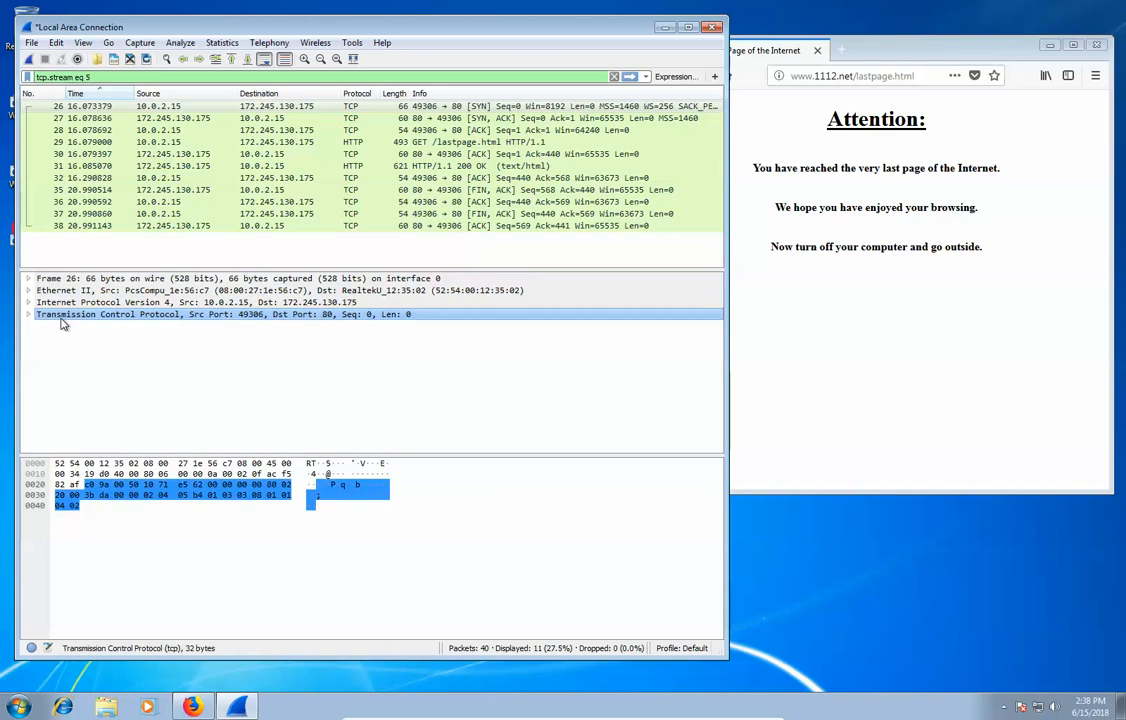
left_click(29, 314)
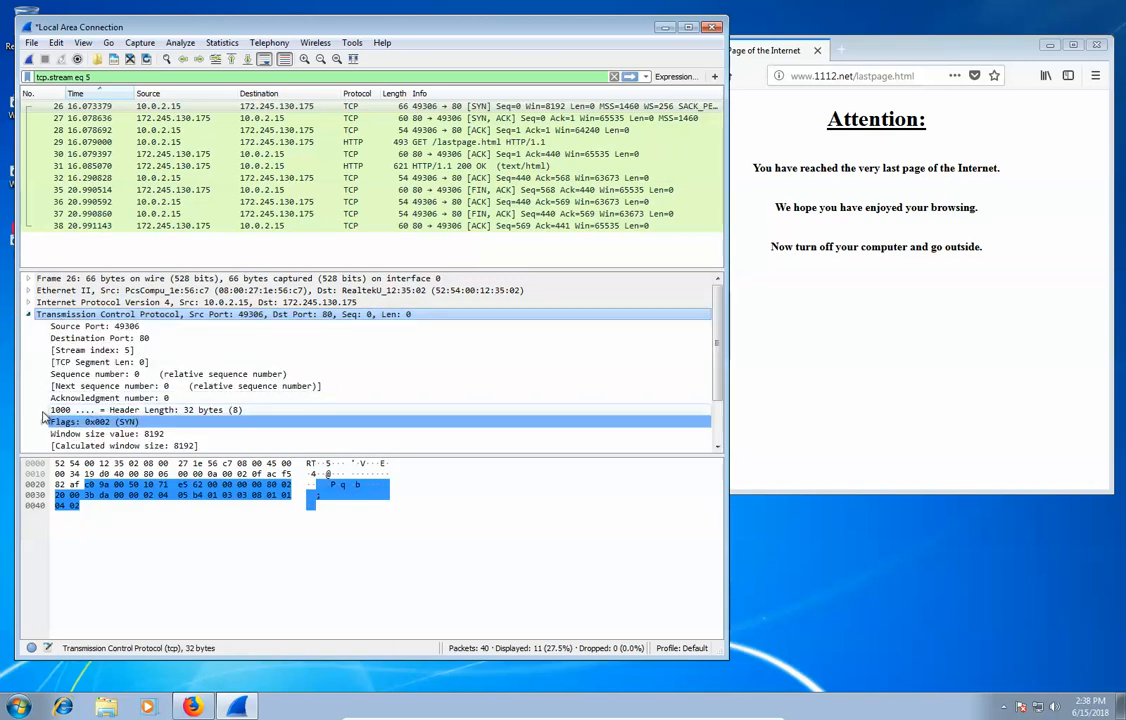
scroll(36, 345, "down", 2)
left_click(43, 362)
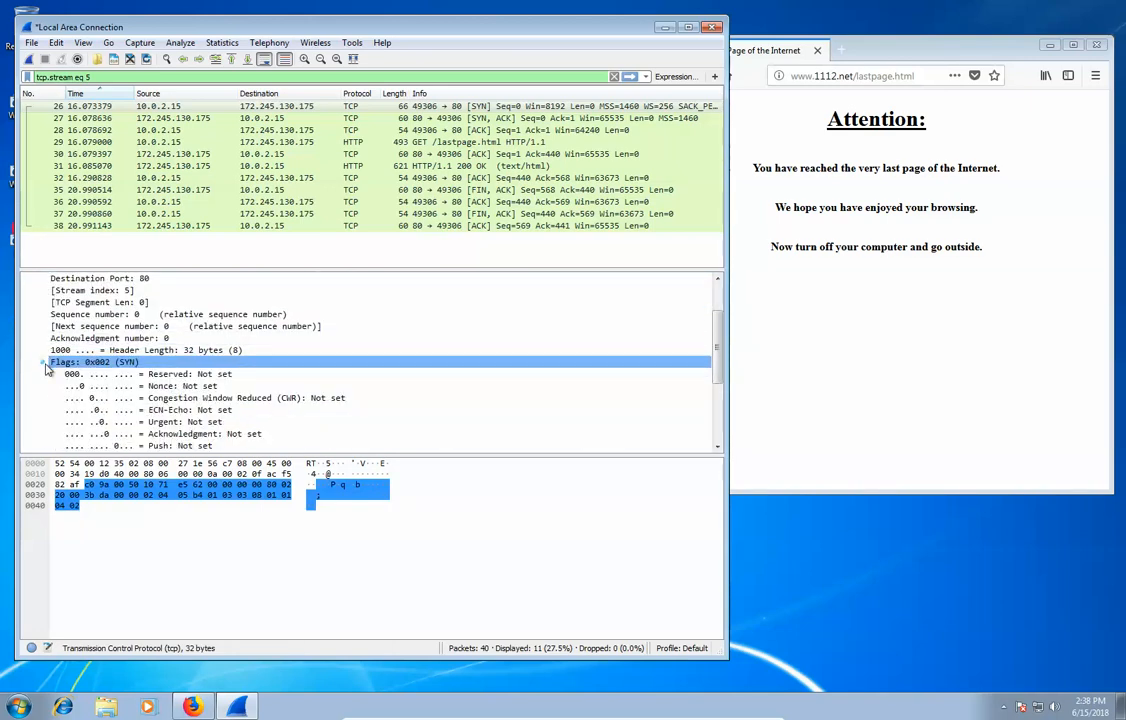
scroll(48, 350, "up", 2)
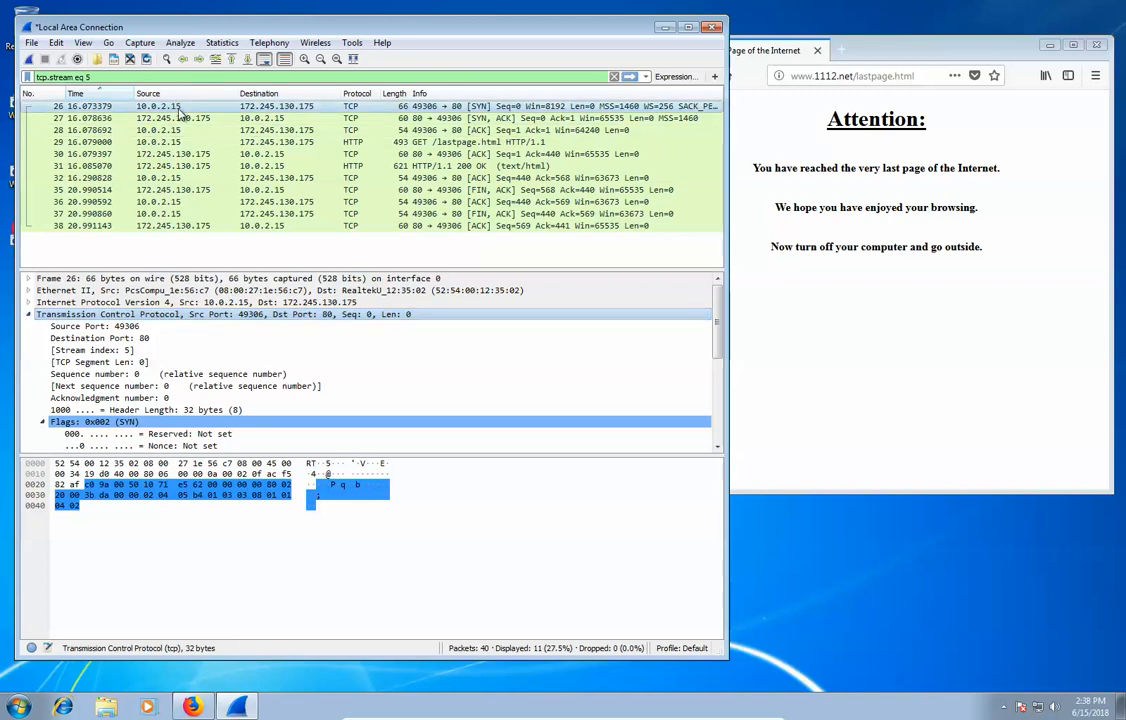
left_click(29, 314)
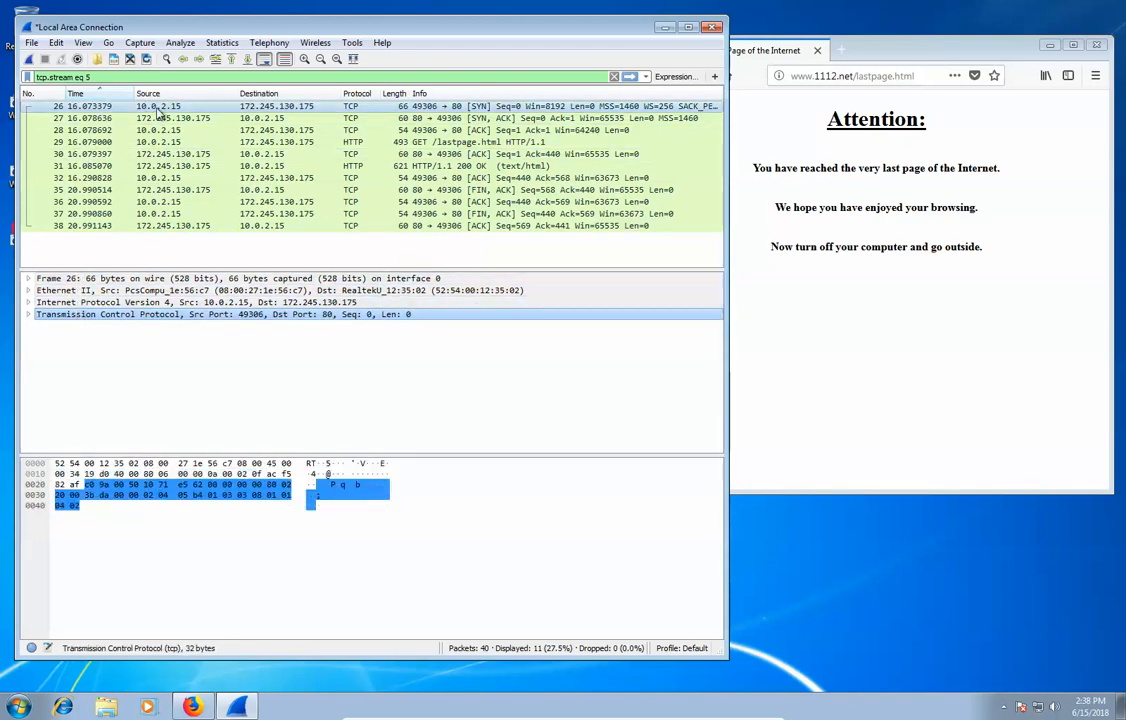
Step: Review packet 26's frame and IPv4 layers again and reopen its TCP header details
left_click(117, 280)
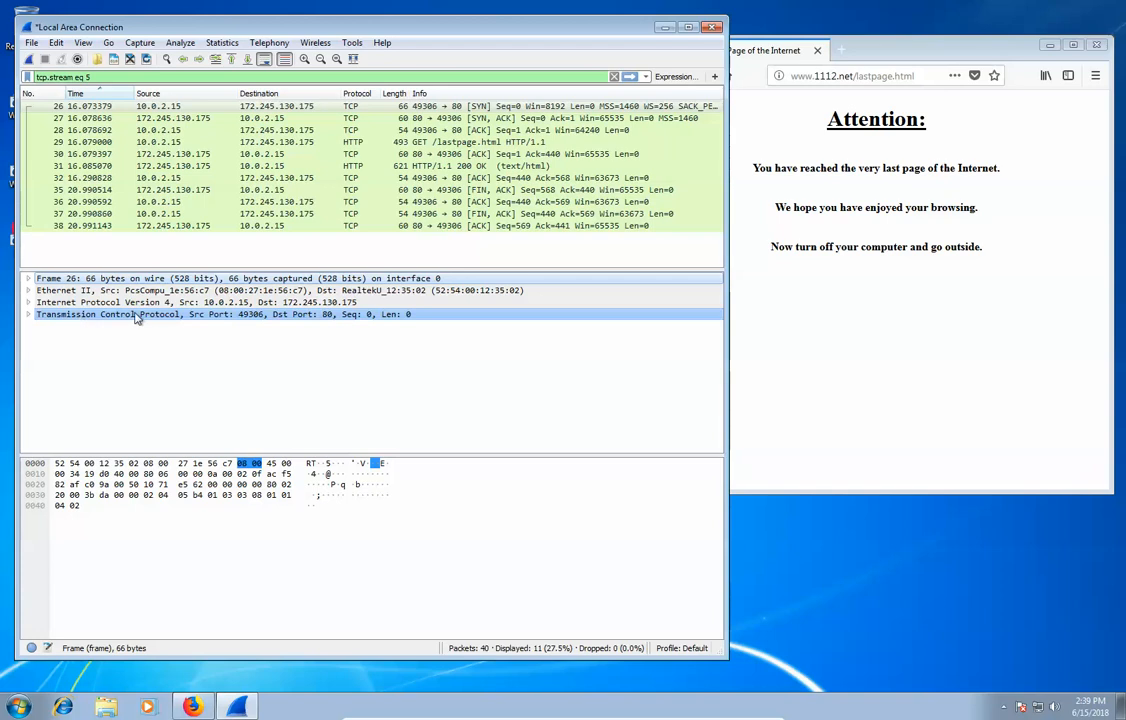
left_click(28, 302)
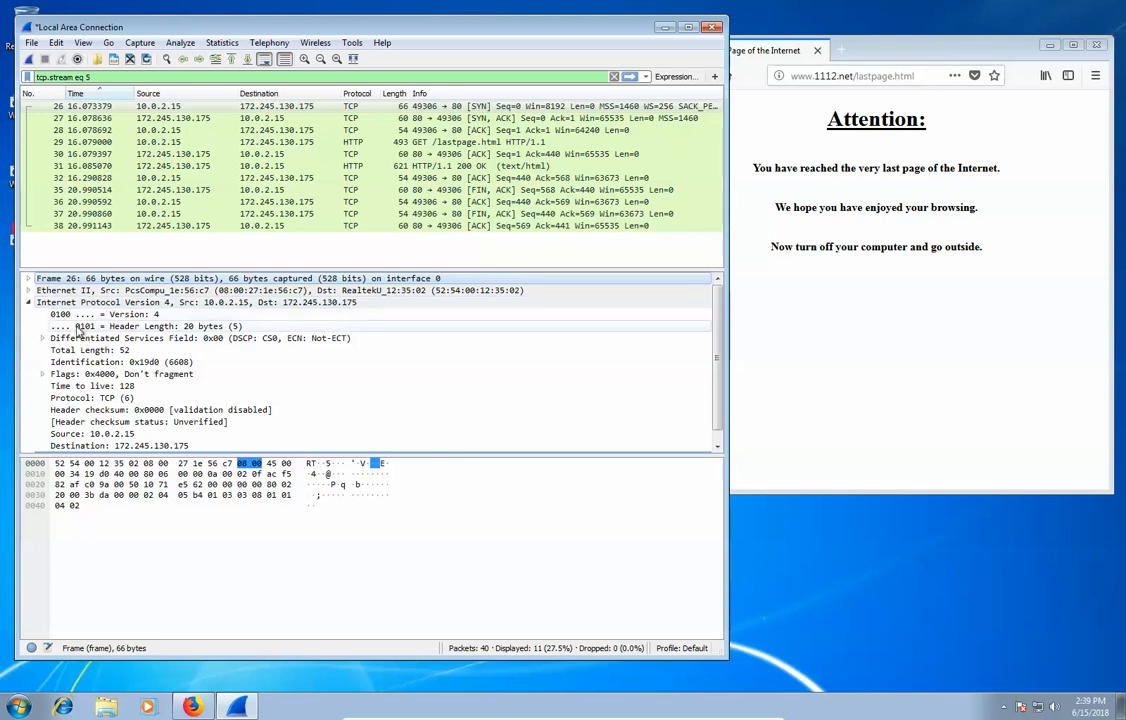
left_click(28, 302)
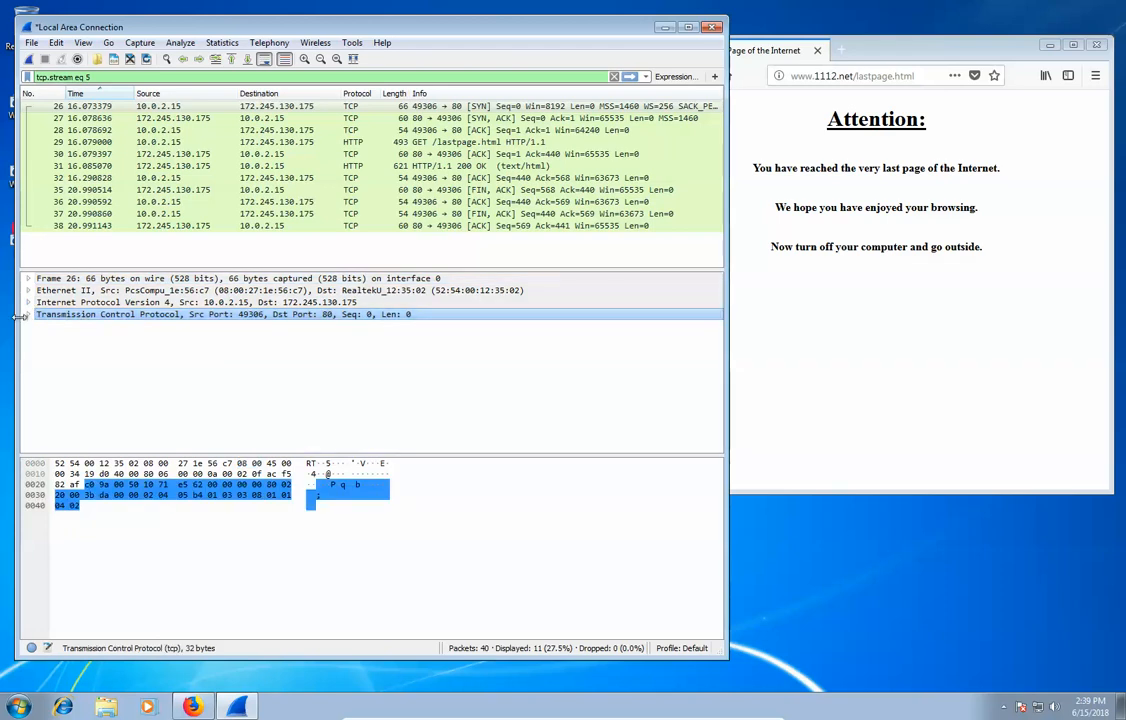
left_click(28, 314)
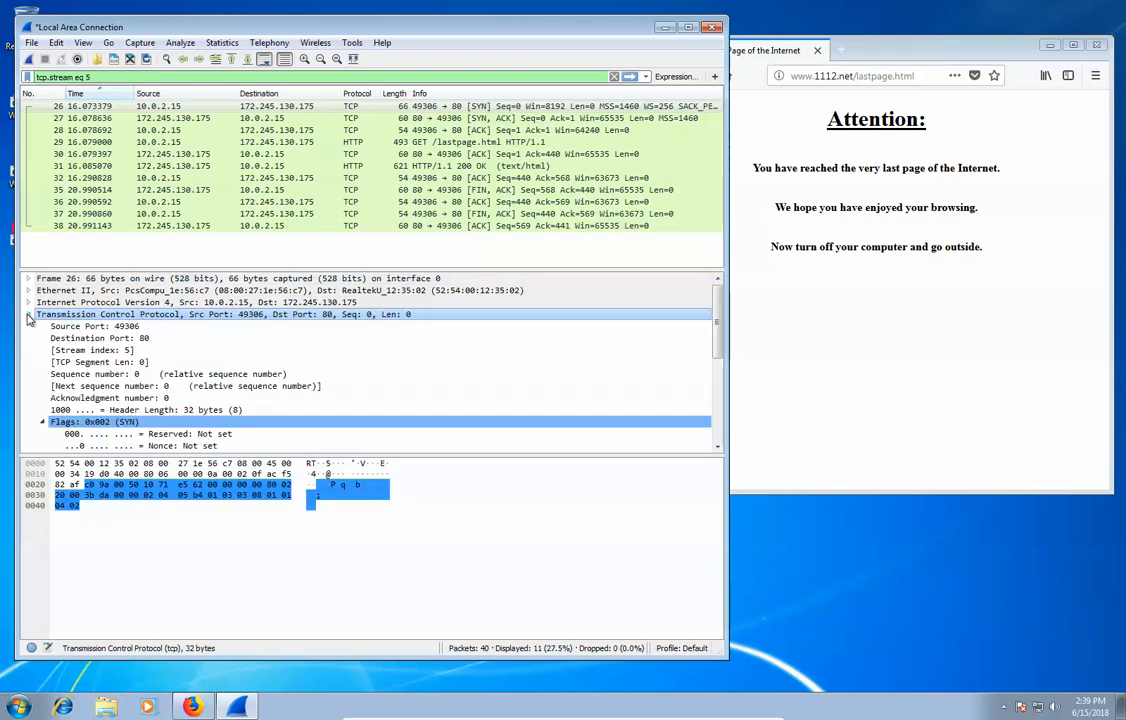
Step: Collapse the flags in packet 26's TCP header, review the header fields down to the timestamps, and select the stream index
scroll(197, 378, "down", 4)
scroll(197, 378, "up", 3)
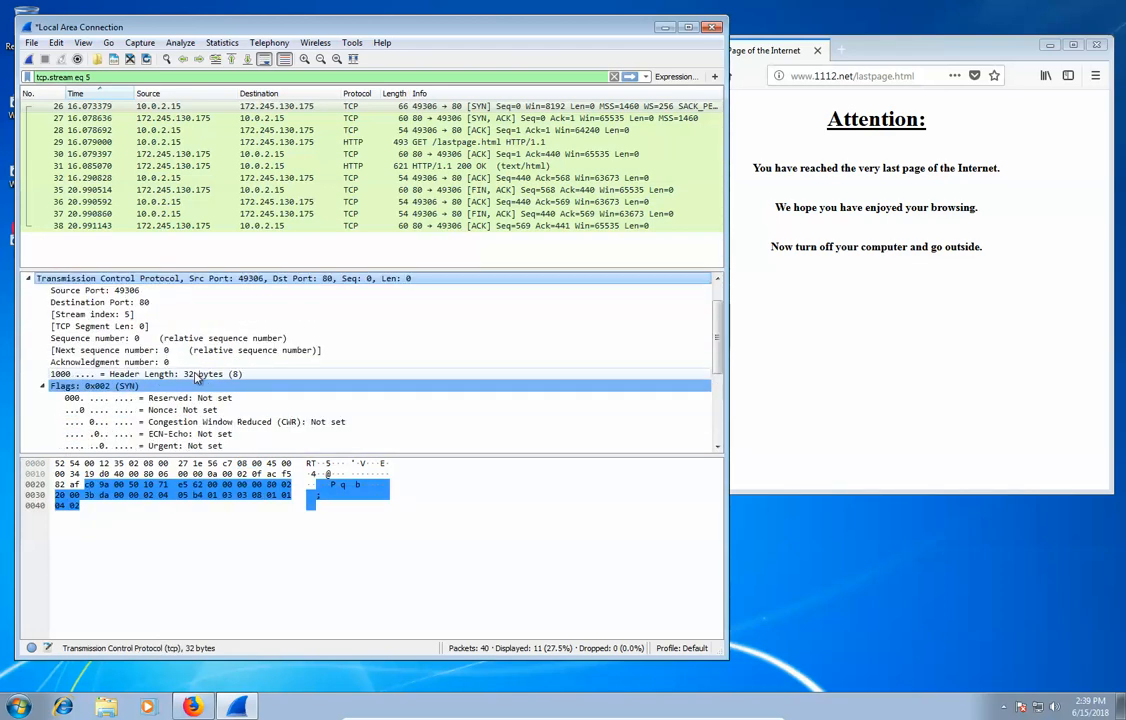
left_click(43, 386)
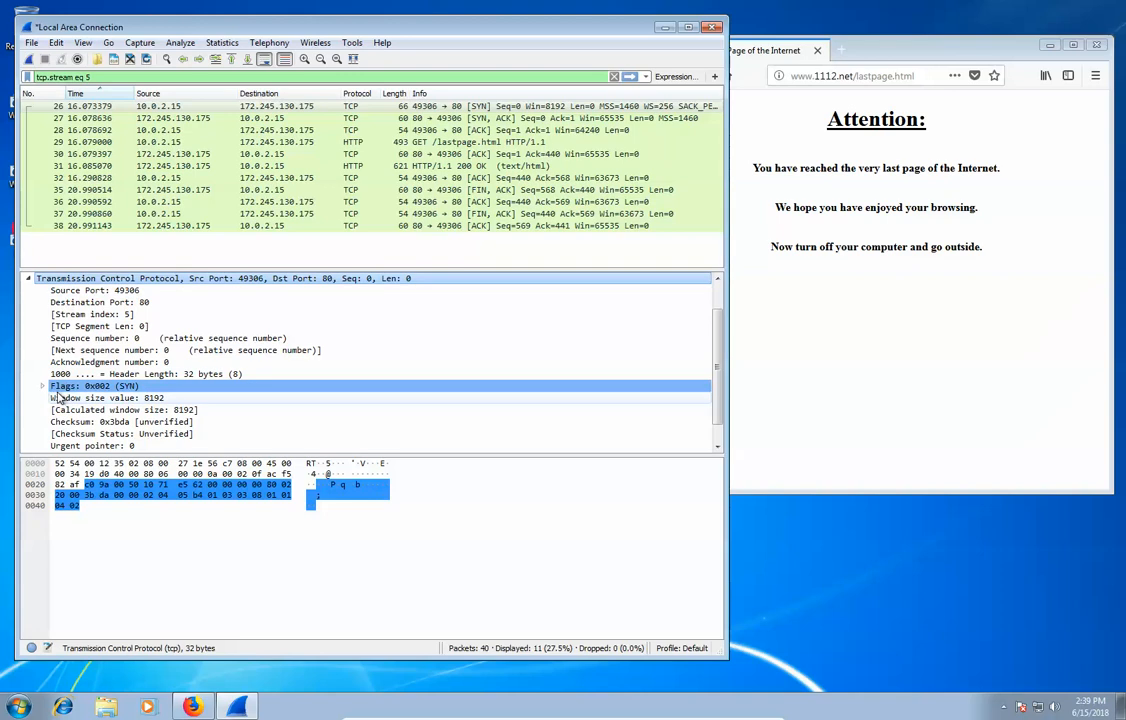
scroll(43, 368, "down", 1)
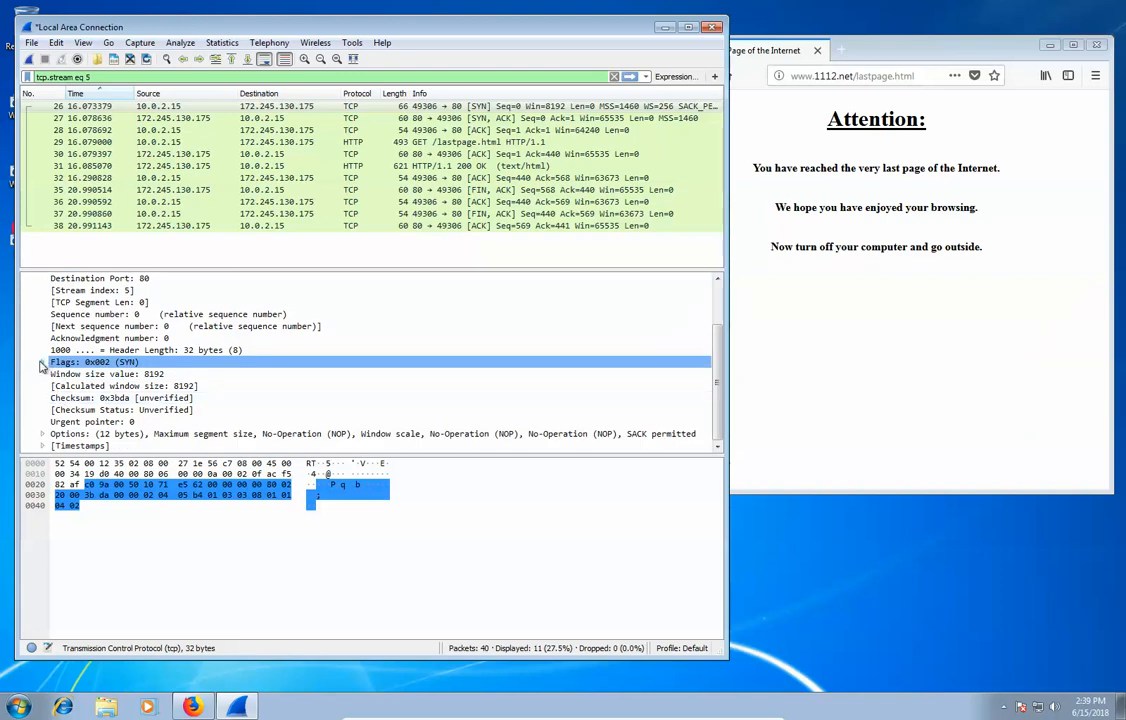
scroll(43, 368, "up", 1)
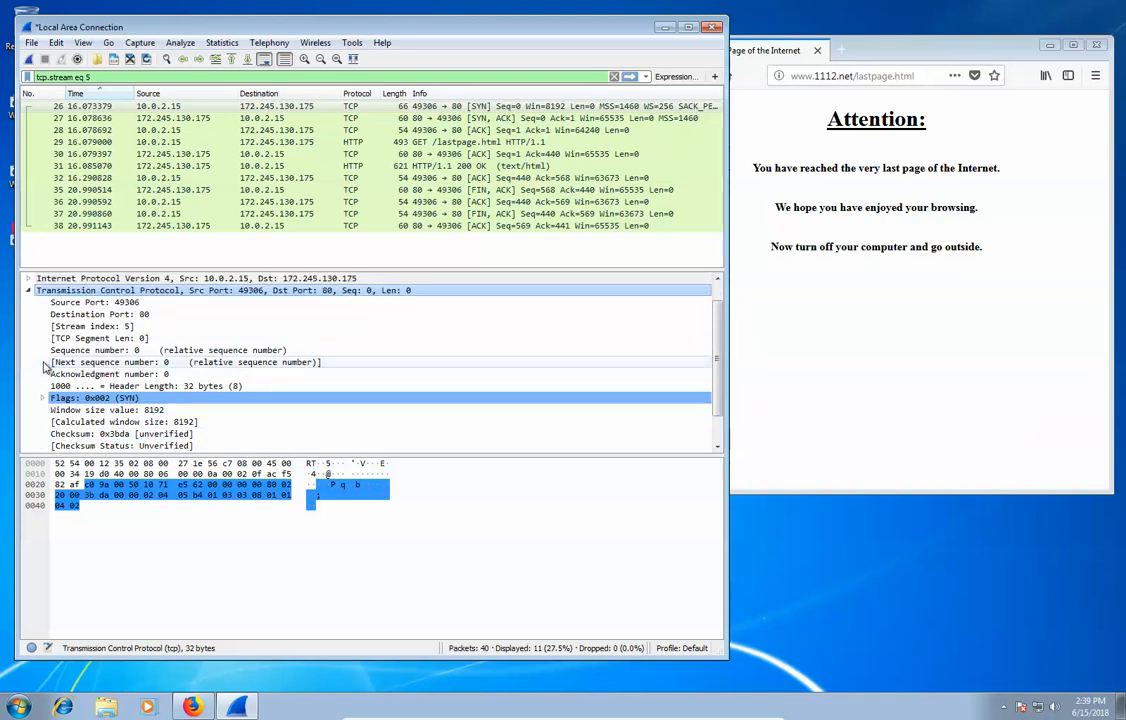
left_click(131, 328)
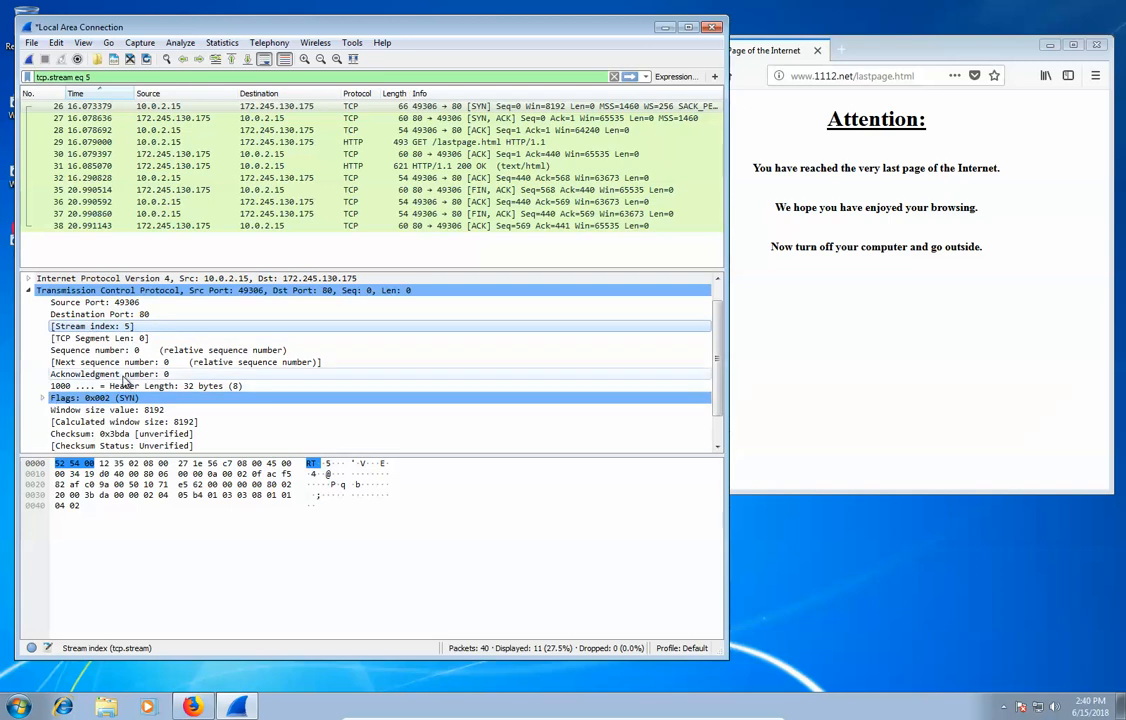
Step: Expand the flags in packet 26's TCP header and examine the individual bits, selecting the Syn flag
left_click(44, 398)
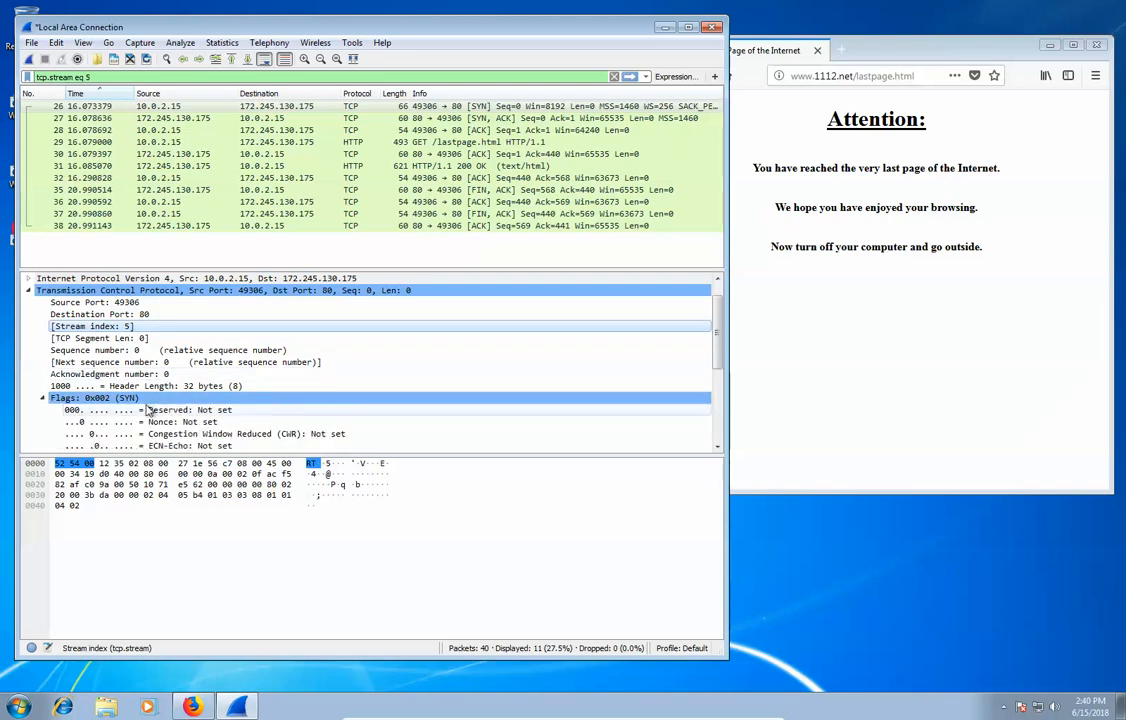
scroll(147, 399, "down", 1)
scroll(147, 399, "down", 2)
left_click(147, 399)
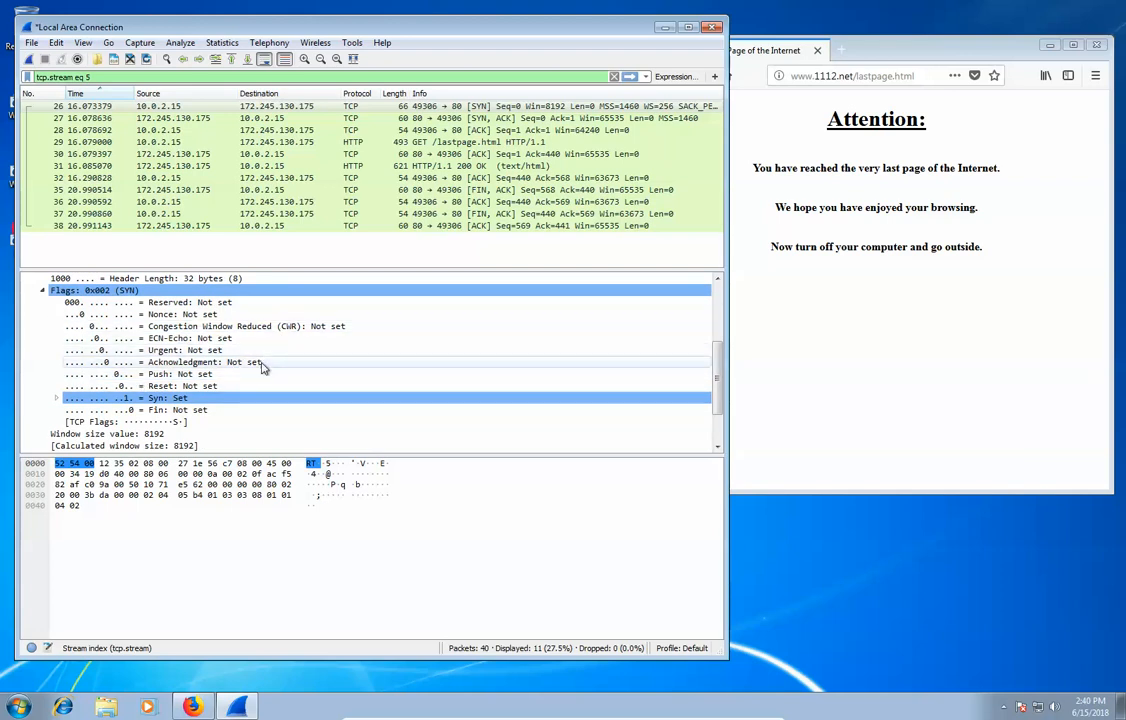
left_click(172, 396)
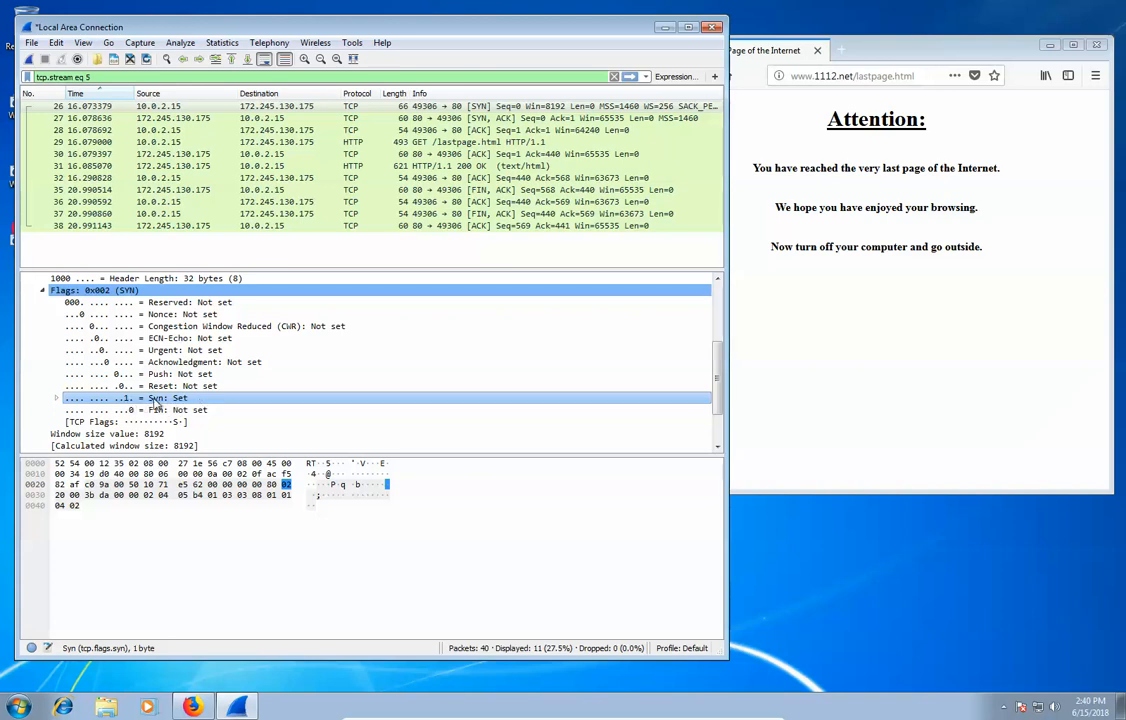
scroll(130, 400, "down", 1)
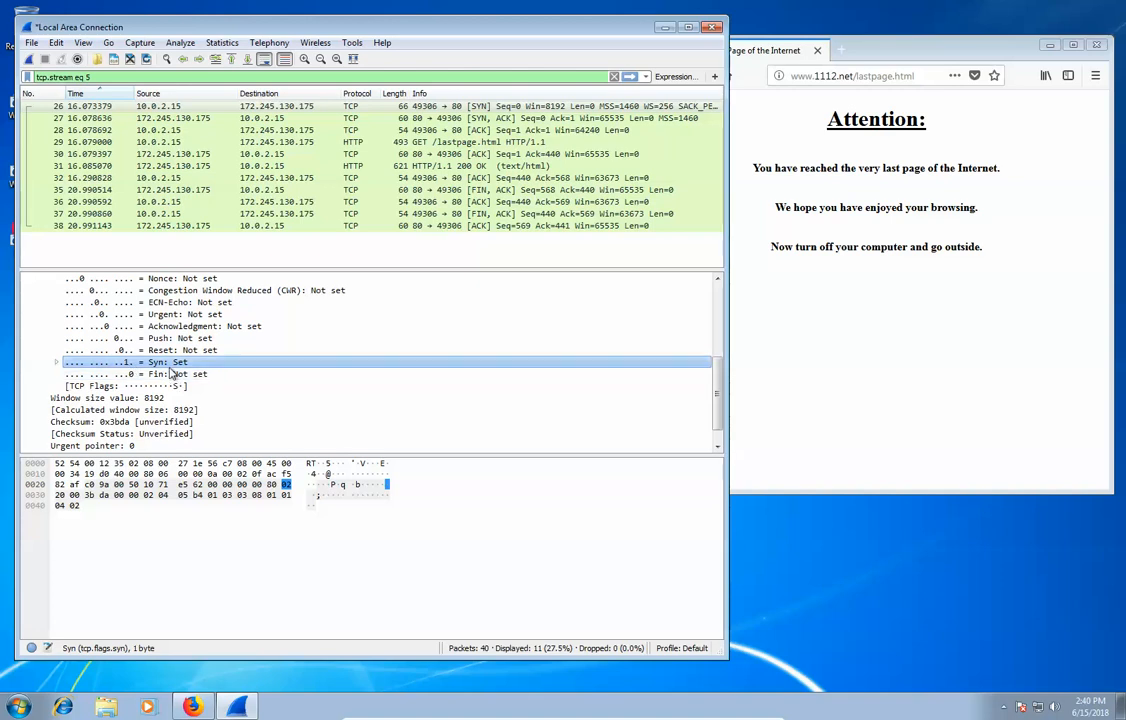
Step: Inspect packet 26's sequence number, collapse its TCP flags, and examine the window size value
scroll(219, 378, "up", 2)
scroll(219, 378, "up", 1)
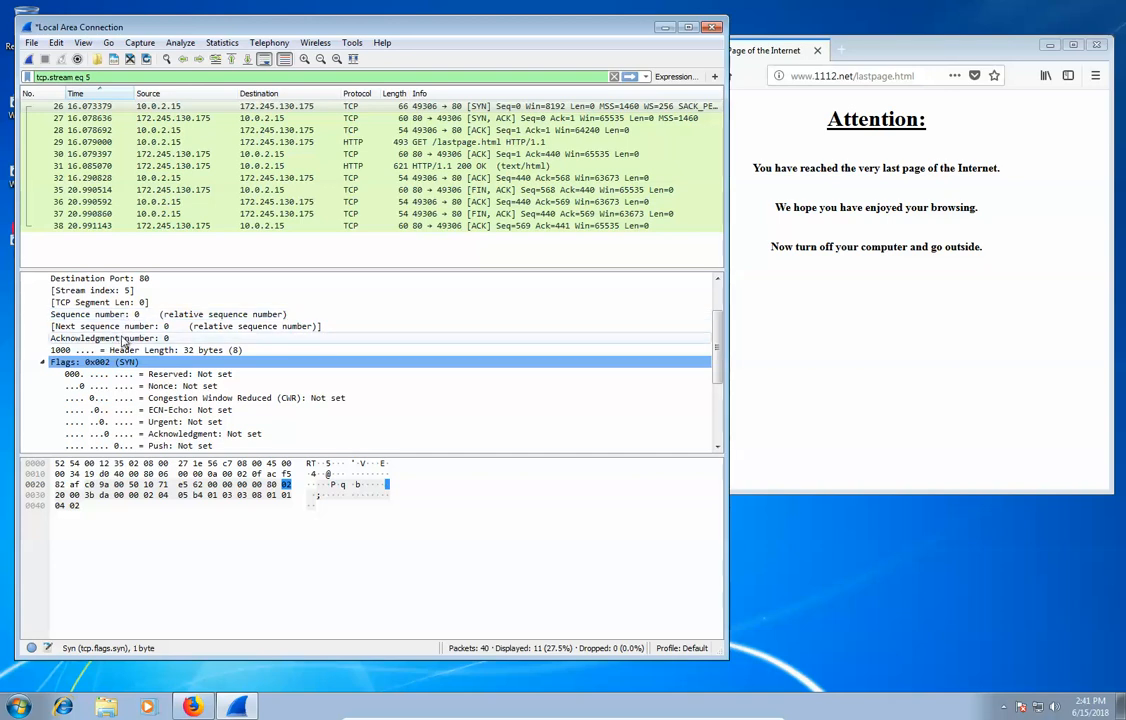
scroll(200, 400, "down", 2)
scroll(213, 412, "up", 3)
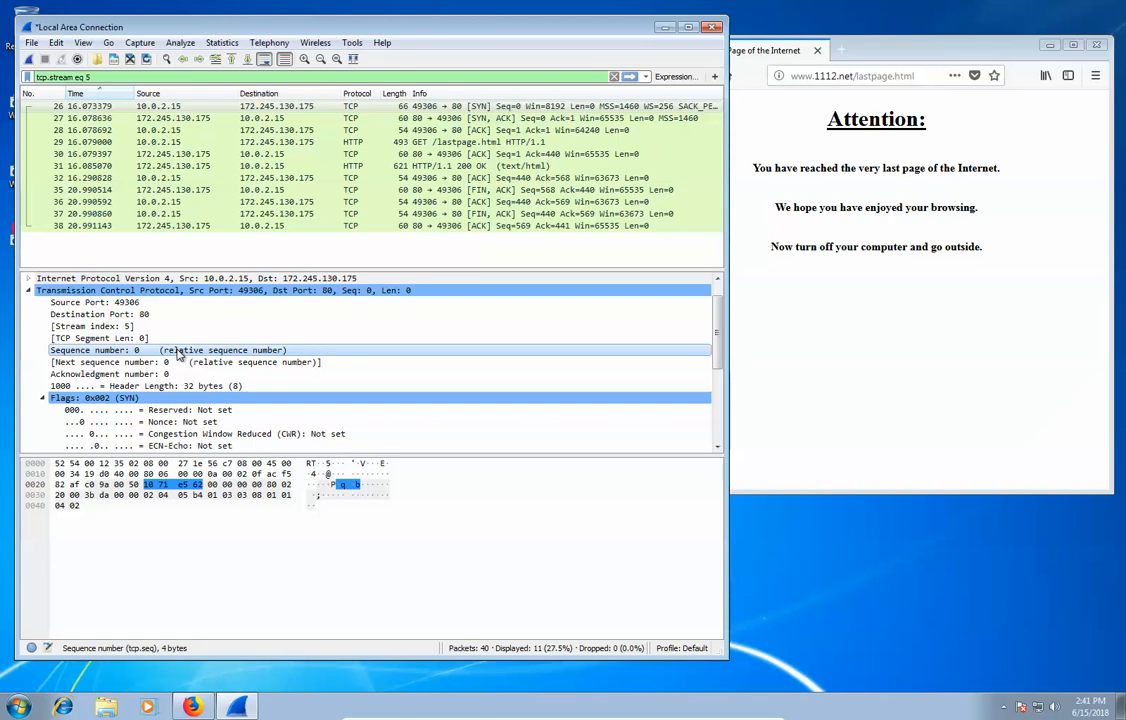
left_click(42, 397)
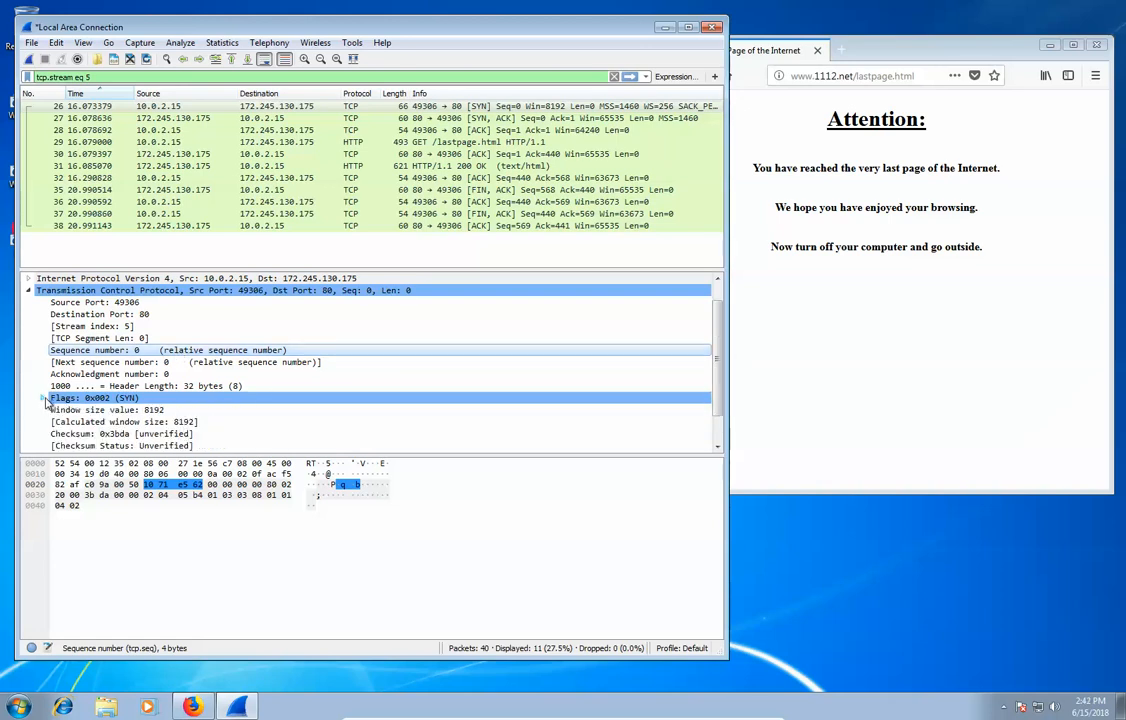
scroll(180, 400, "down", 1)
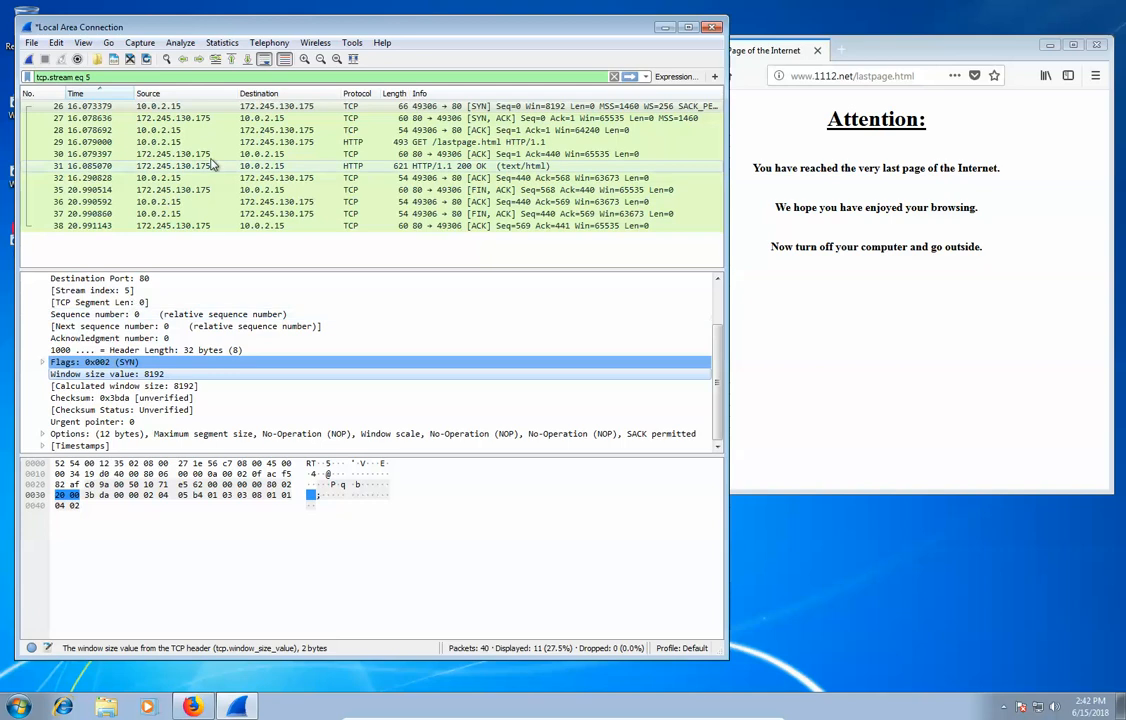
Step: Open packet 27, the SYN-ACK reply, and collapse and reopen its Transmission Control Protocol header to review the fields
left_click(322, 118)
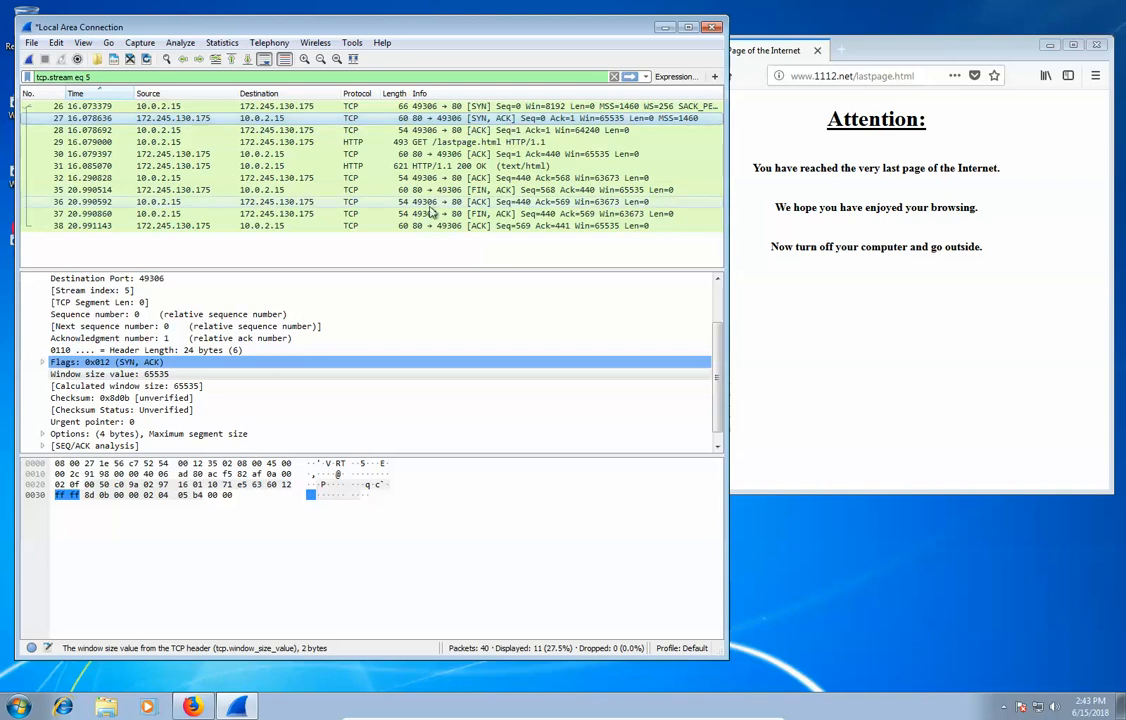
scroll(80, 352, "up", 2)
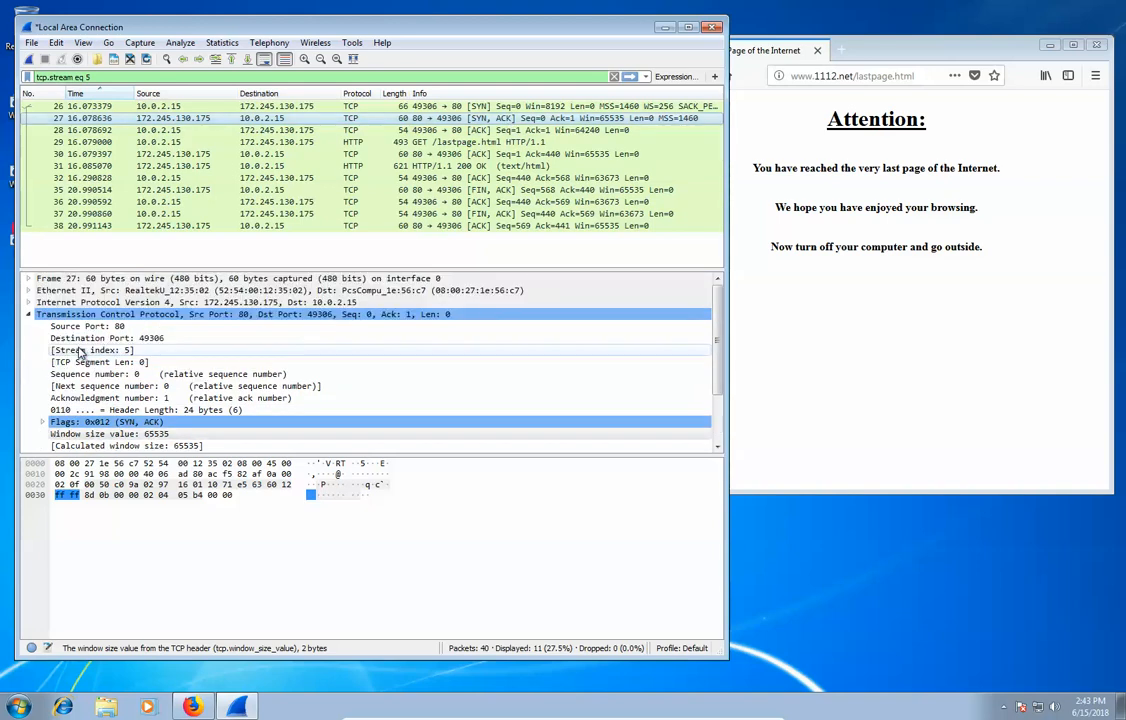
left_click(29, 314)
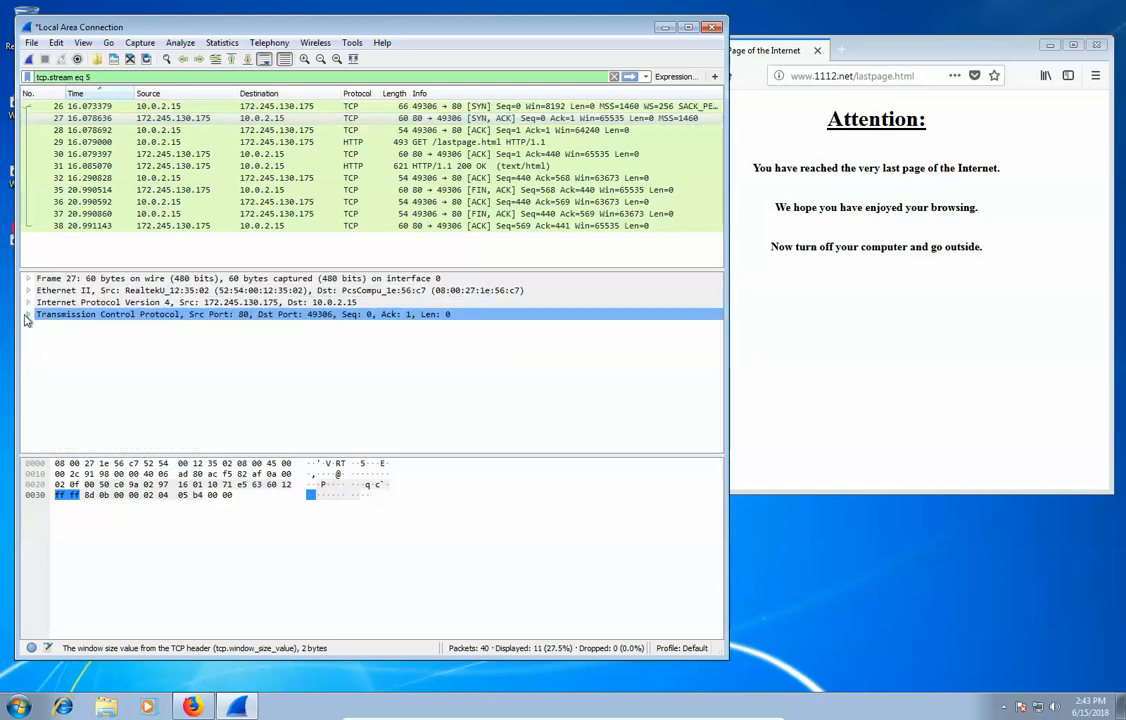
left_click(29, 314)
scroll(165, 362, "down", 1)
scroll(165, 362, "down", 1)
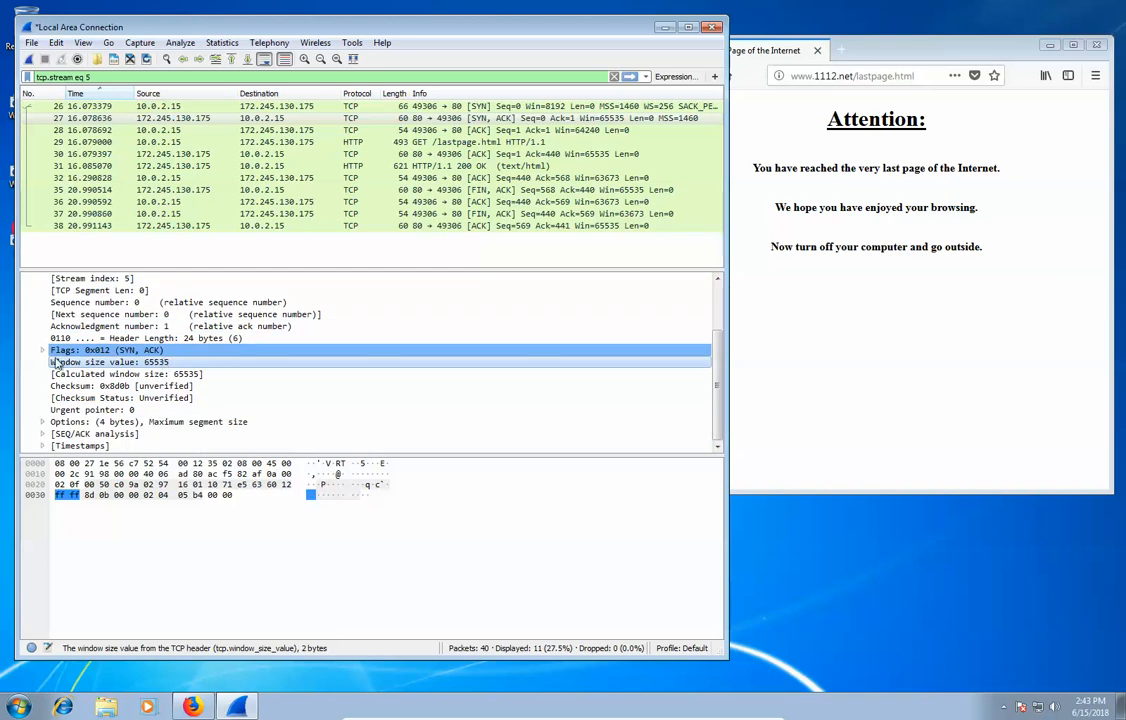
Step: Expand packet 27's TCP flags and examine the Syn and Acknowledgment bits, the window size and the acknowledgment number
left_click(42, 351)
scroll(165, 384, "down", 2)
left_click(180, 387)
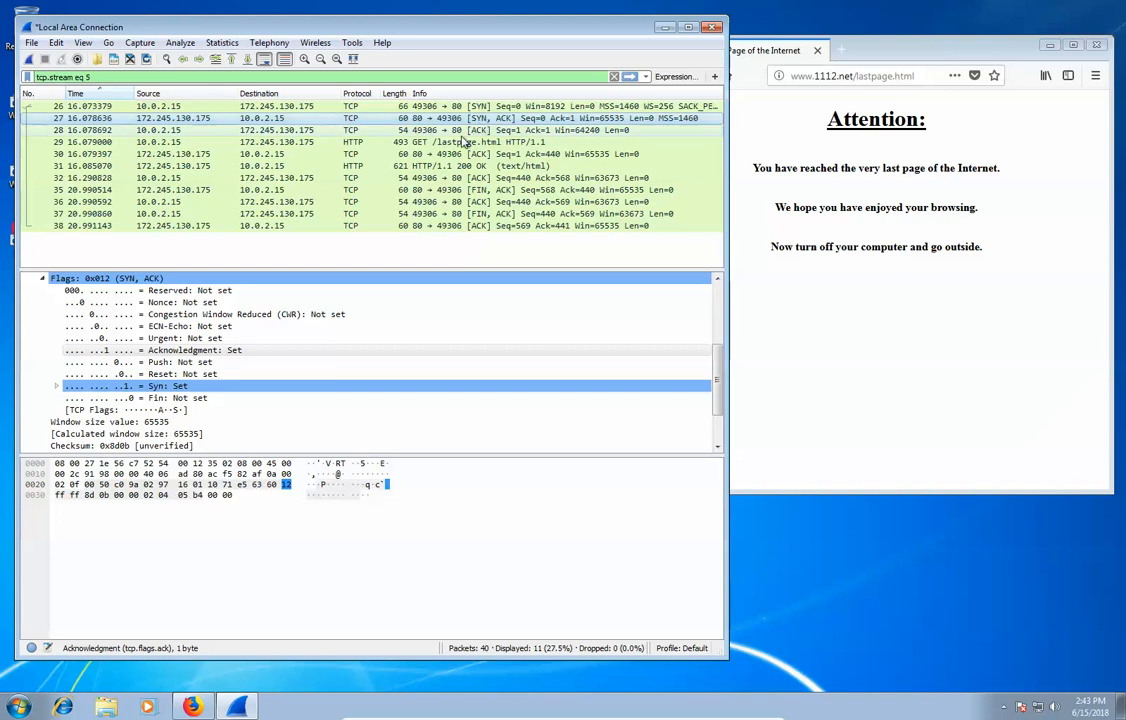
scroll(198, 402, "down", 1)
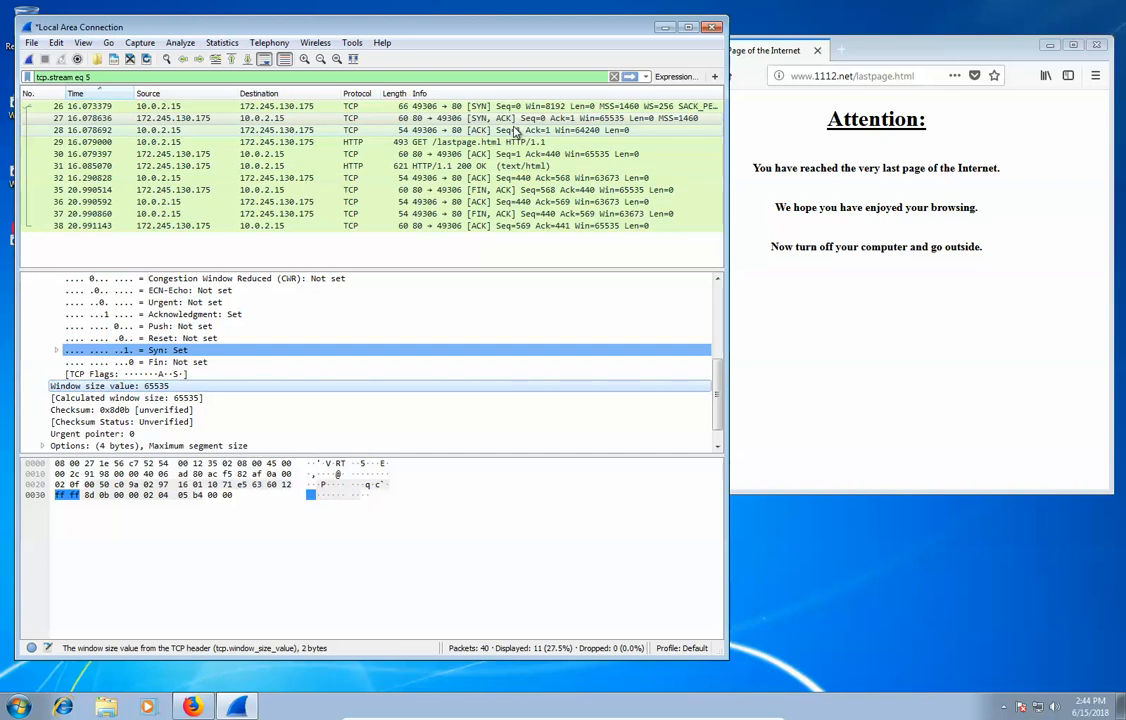
scroll(382, 395, "down", 1)
scroll(300, 420, "up", 2)
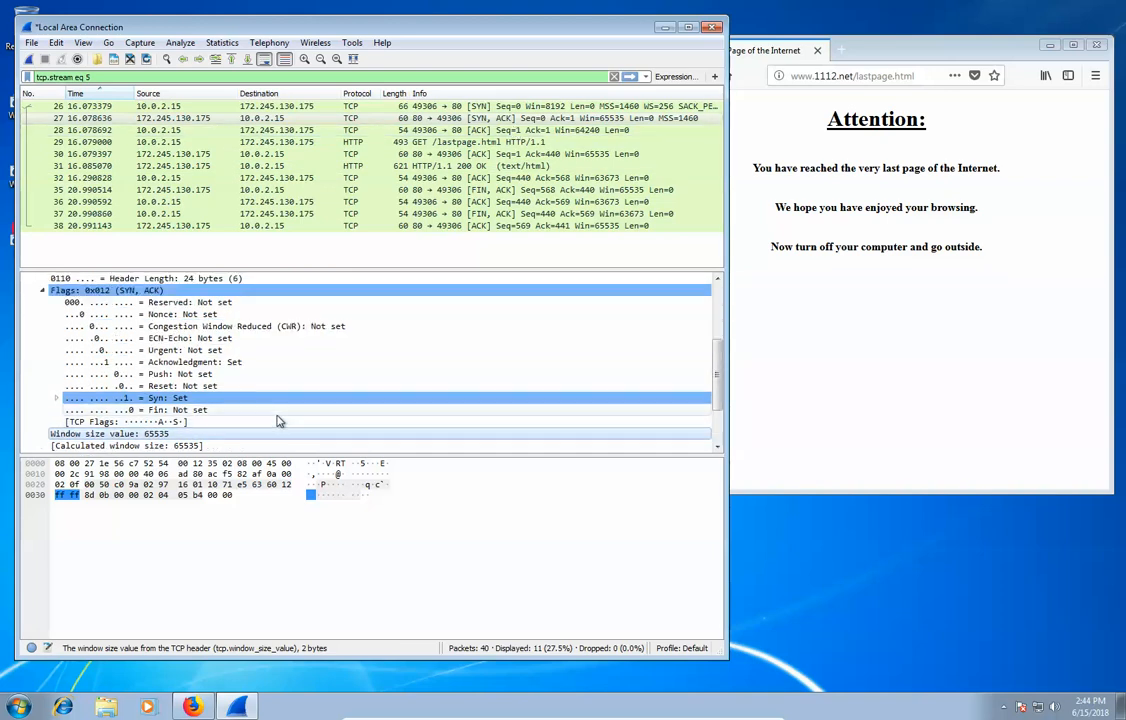
scroll(278, 421, "up", 3)
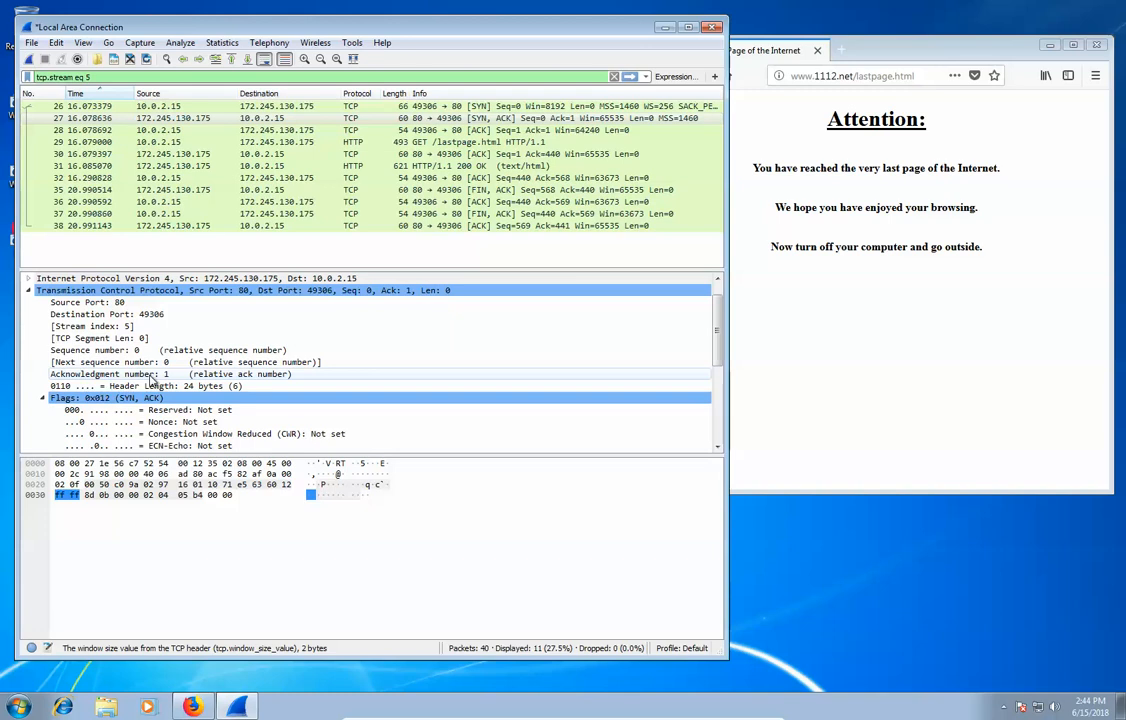
Step: Switch between packets 26 and 27 to compare their TCP sequence and acknowledgment numbers
left_click(420, 106)
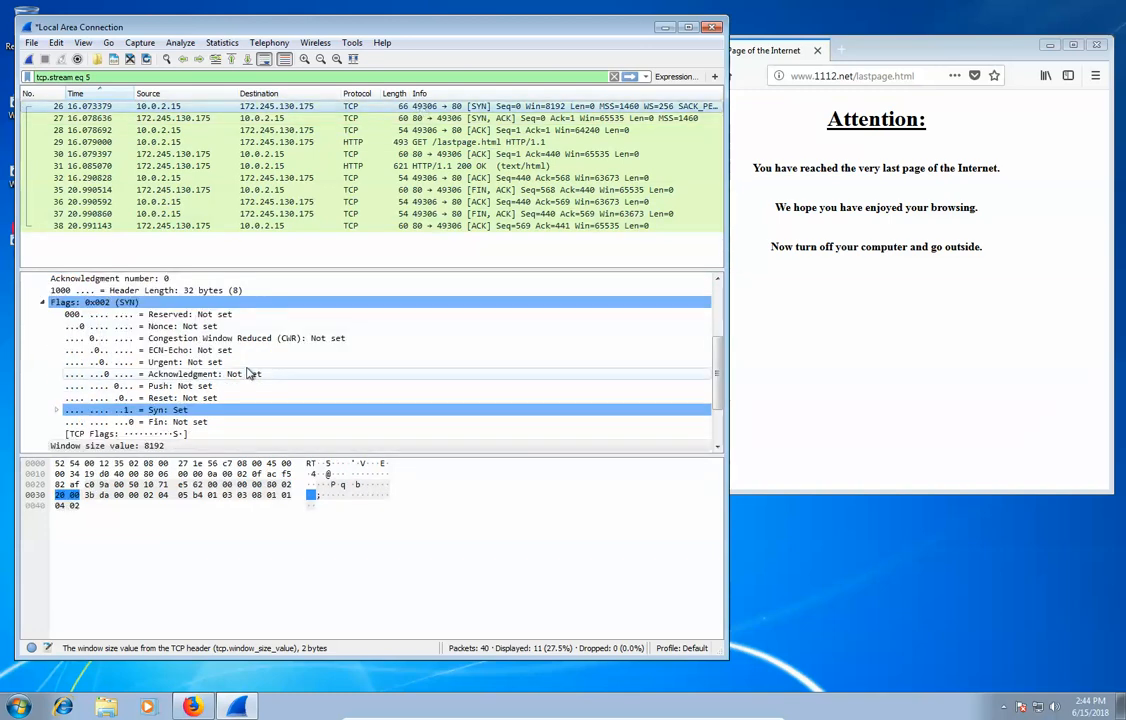
scroll(110, 360, "up", 2)
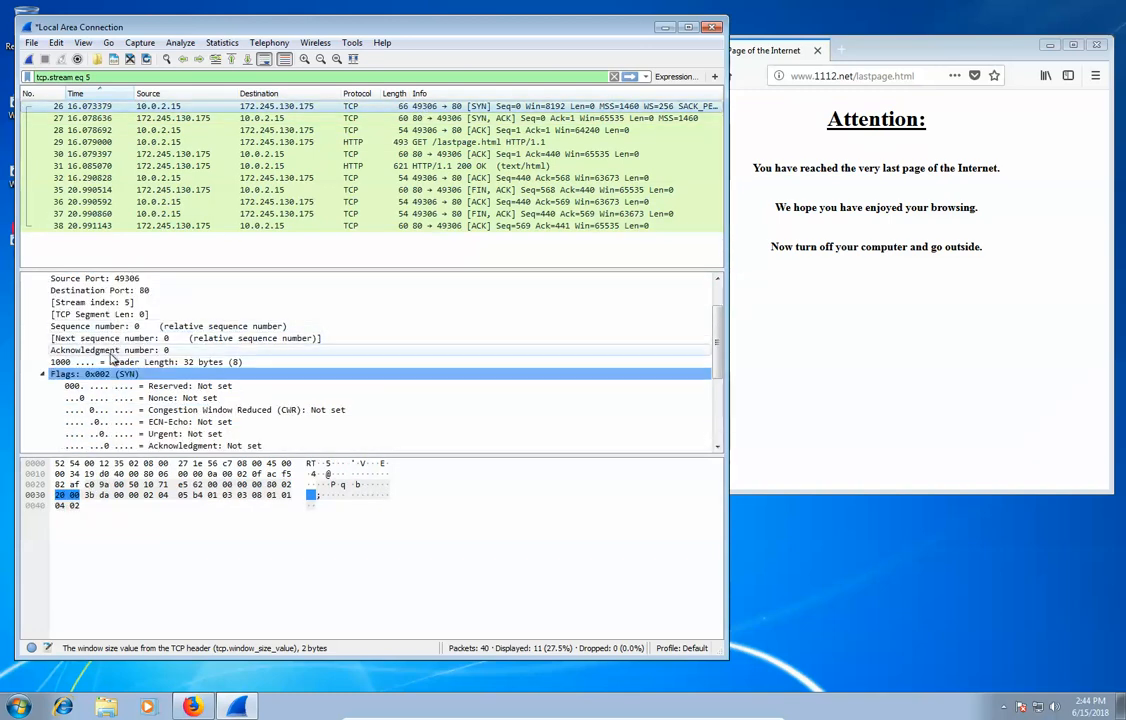
left_click(497, 119)
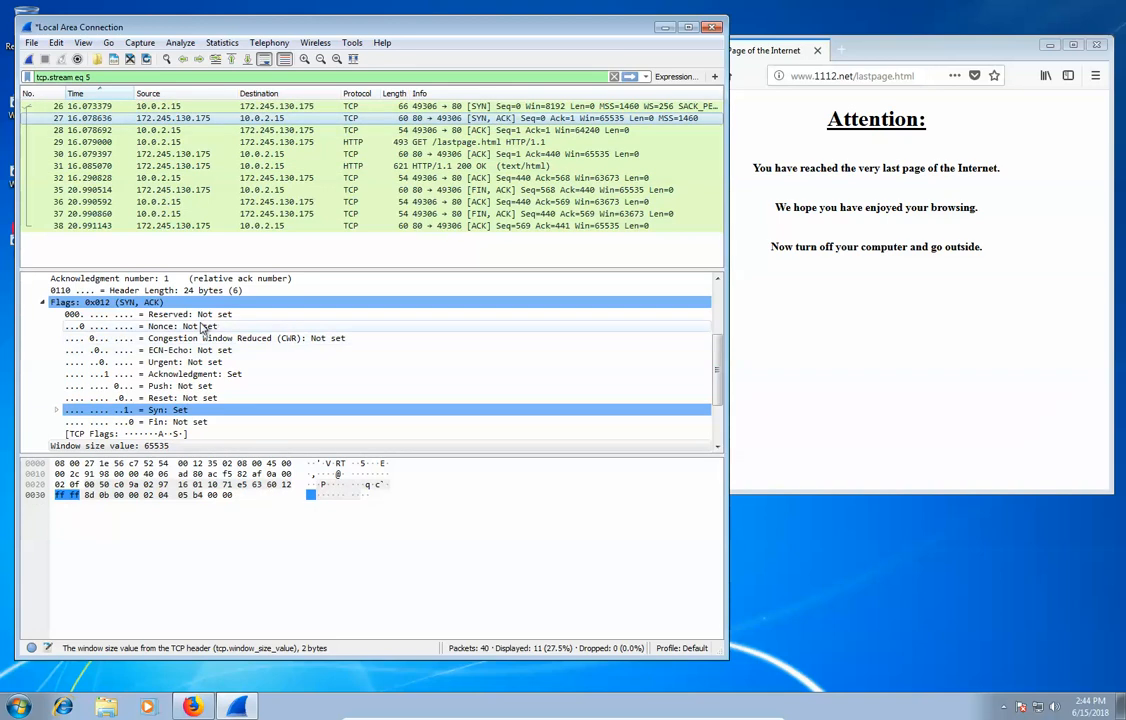
scroll(165, 351, "up", 2)
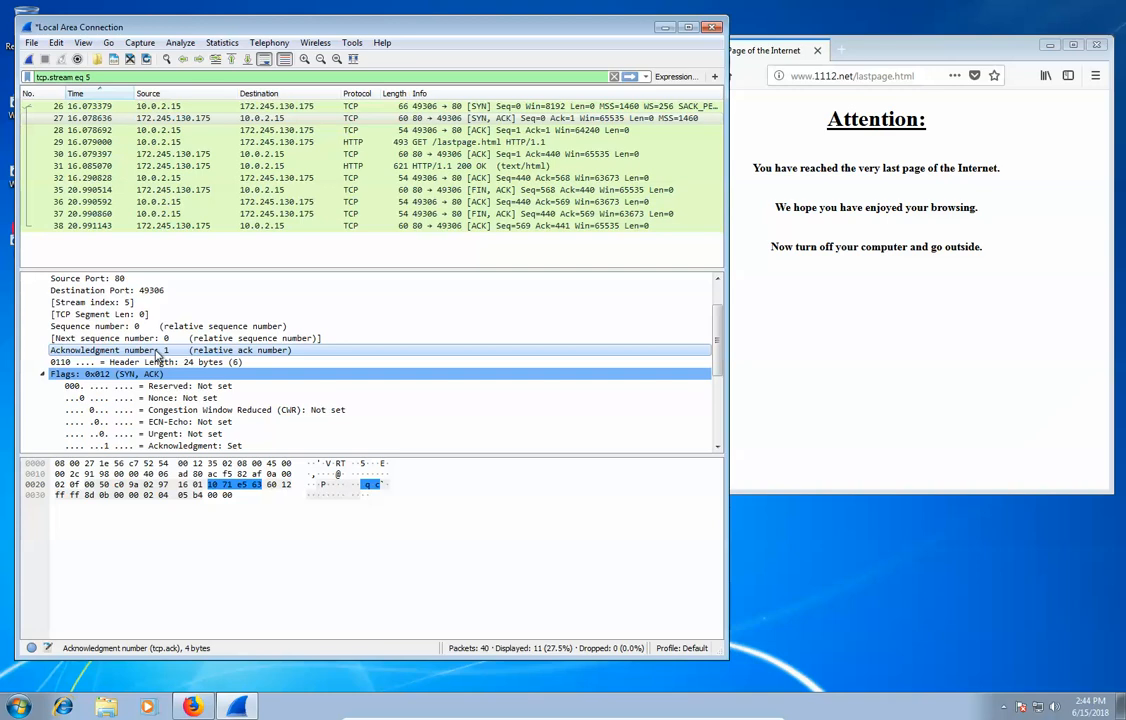
left_click(292, 105)
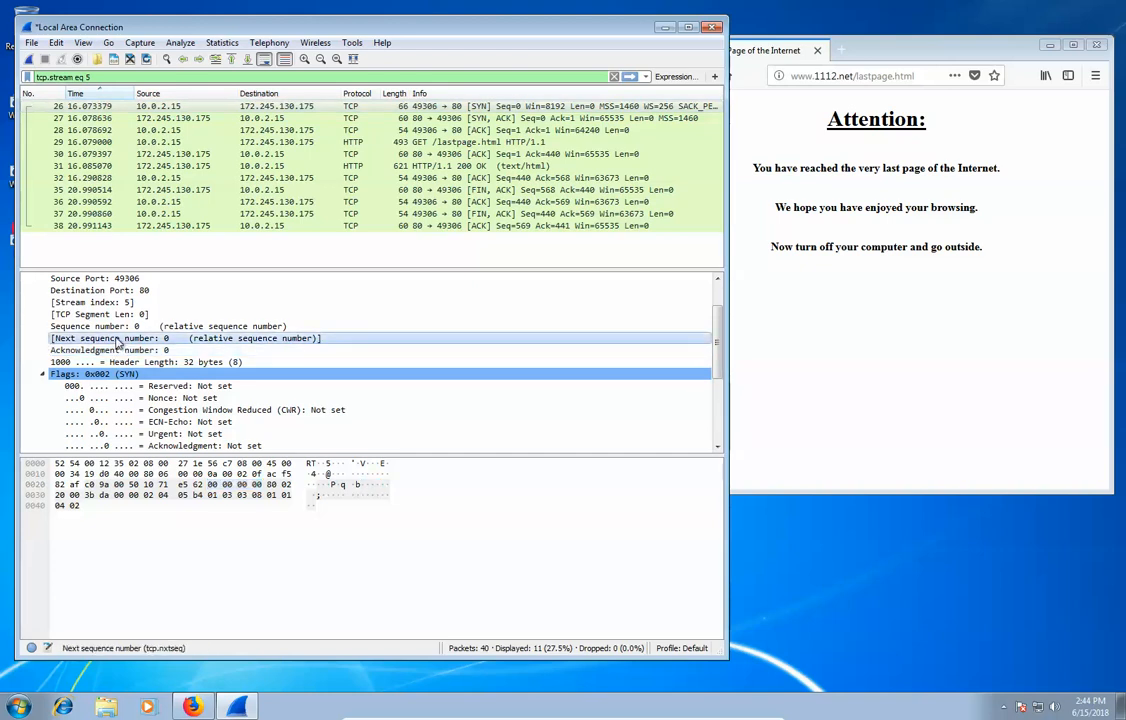
scroll(117, 352, "up", 1)
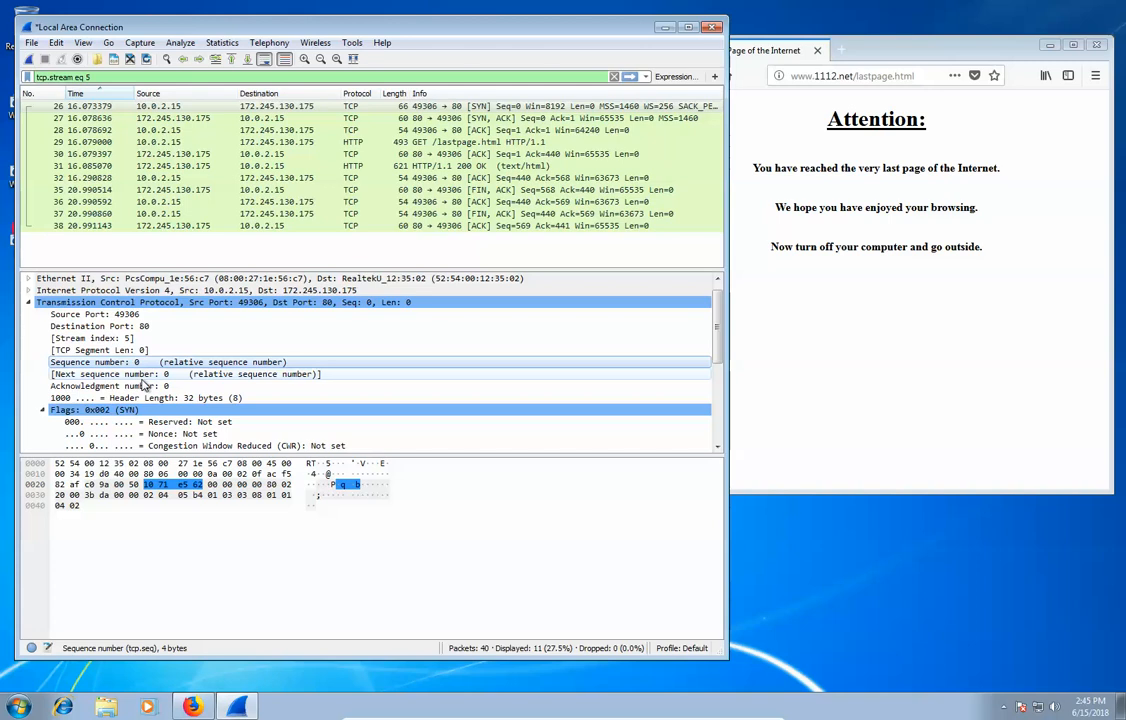
left_click(219, 118)
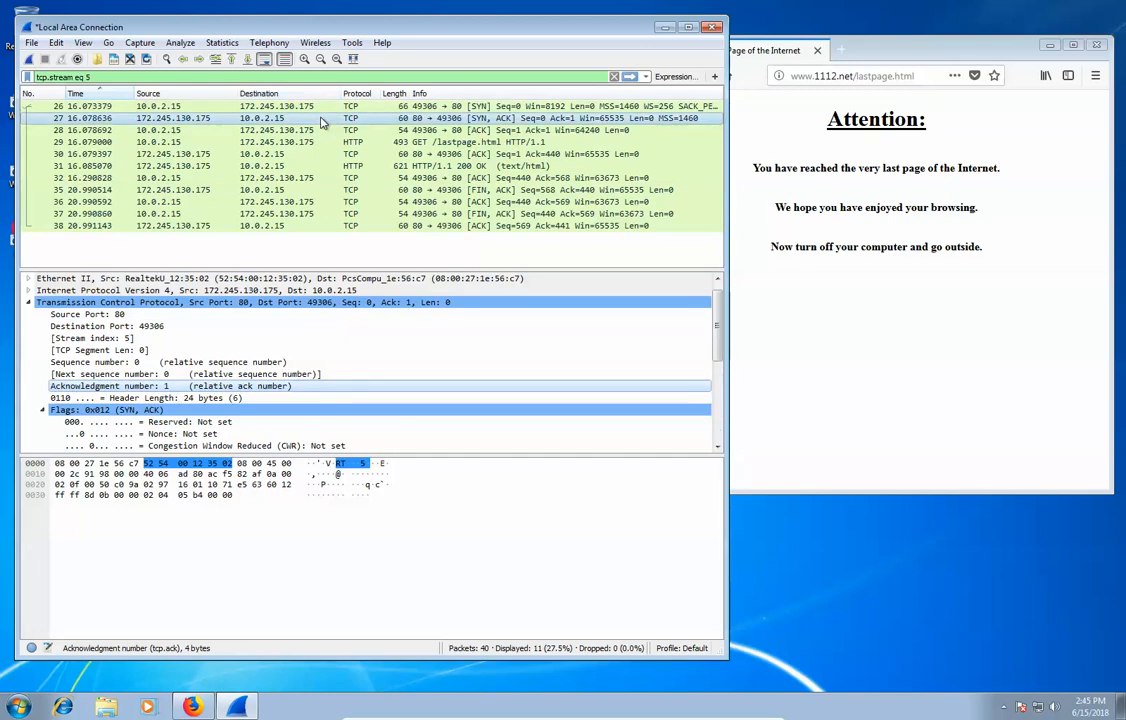
Step: Open packet 28, the handshake's final ACK, and inspect its sequence, next sequence and acknowledgment numbers
left_click(282, 130)
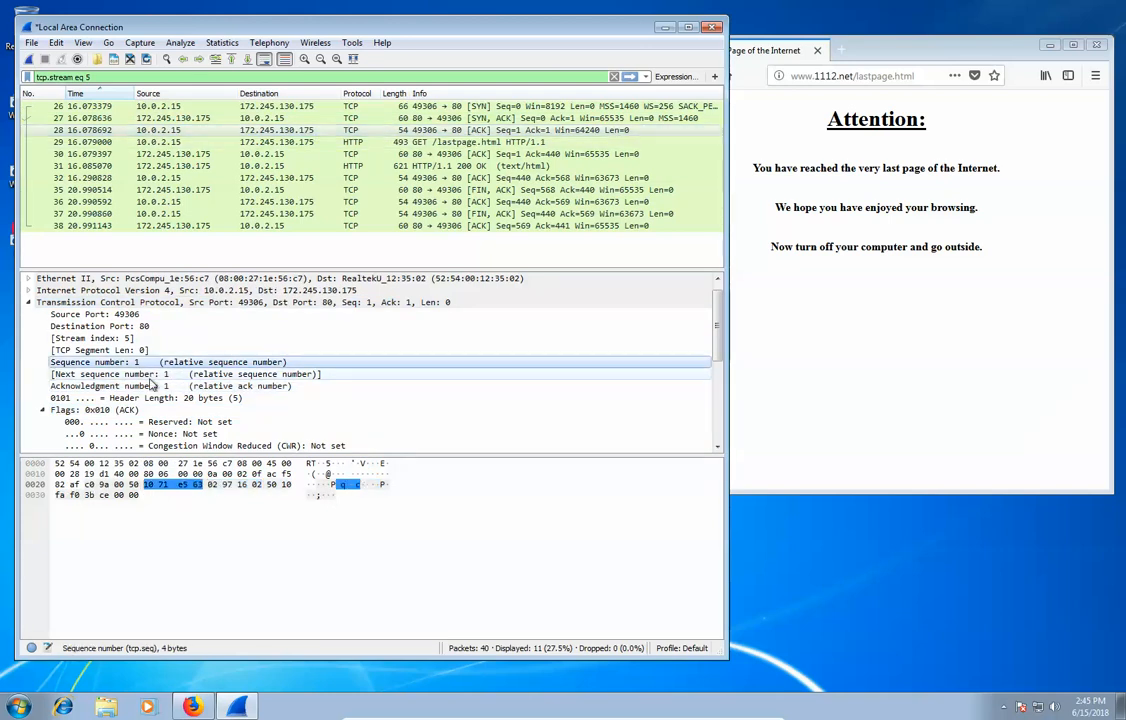
left_click(153, 374)
left_click(133, 362)
left_click(150, 374)
left_click(151, 365)
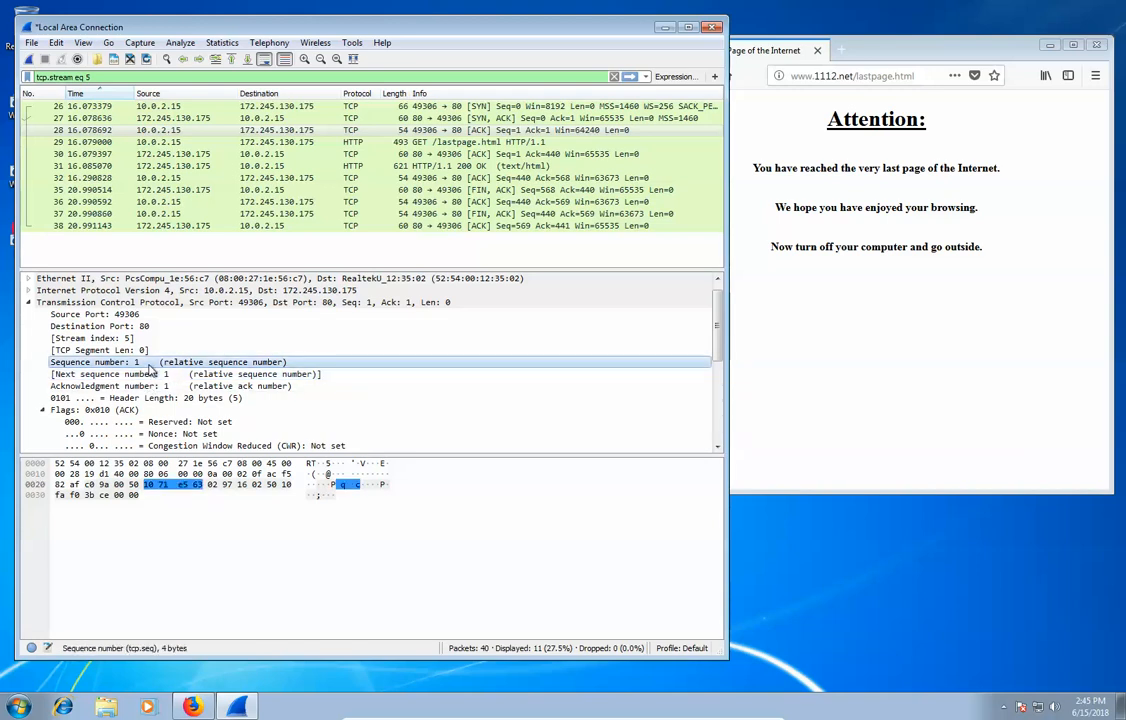
left_click(158, 388)
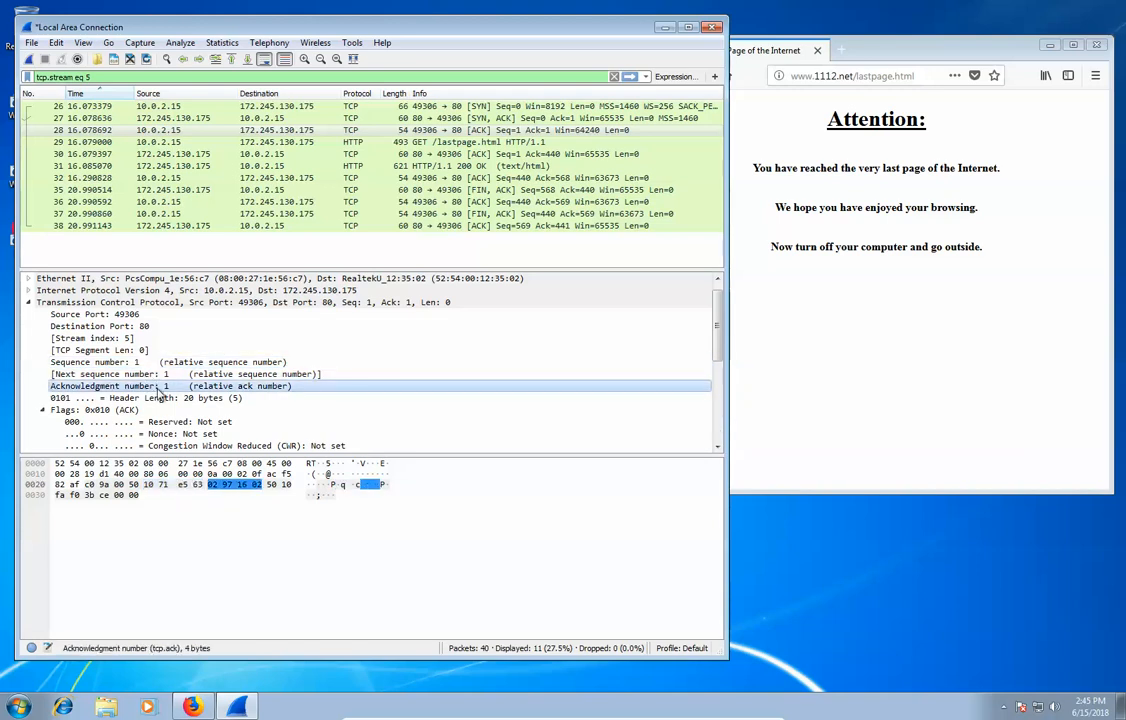
left_click(158, 375)
left_click(158, 362)
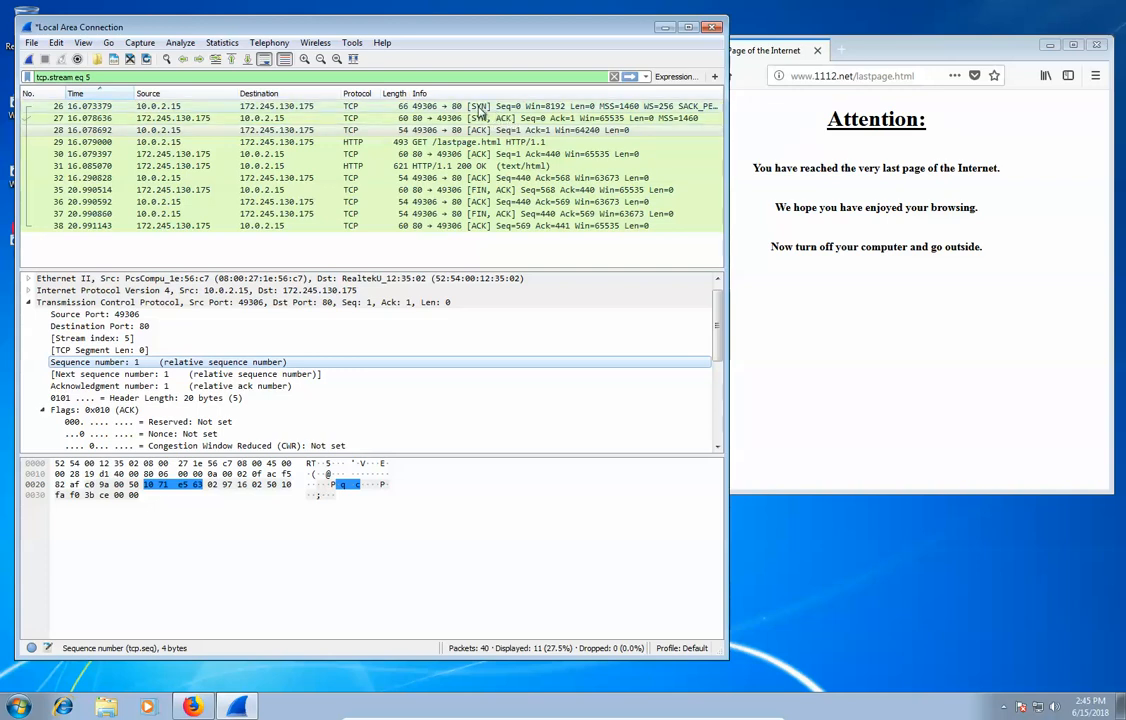
Step: Review packet 27's TCP flags again and compare them with the flags of packet 28
left_click(480, 117)
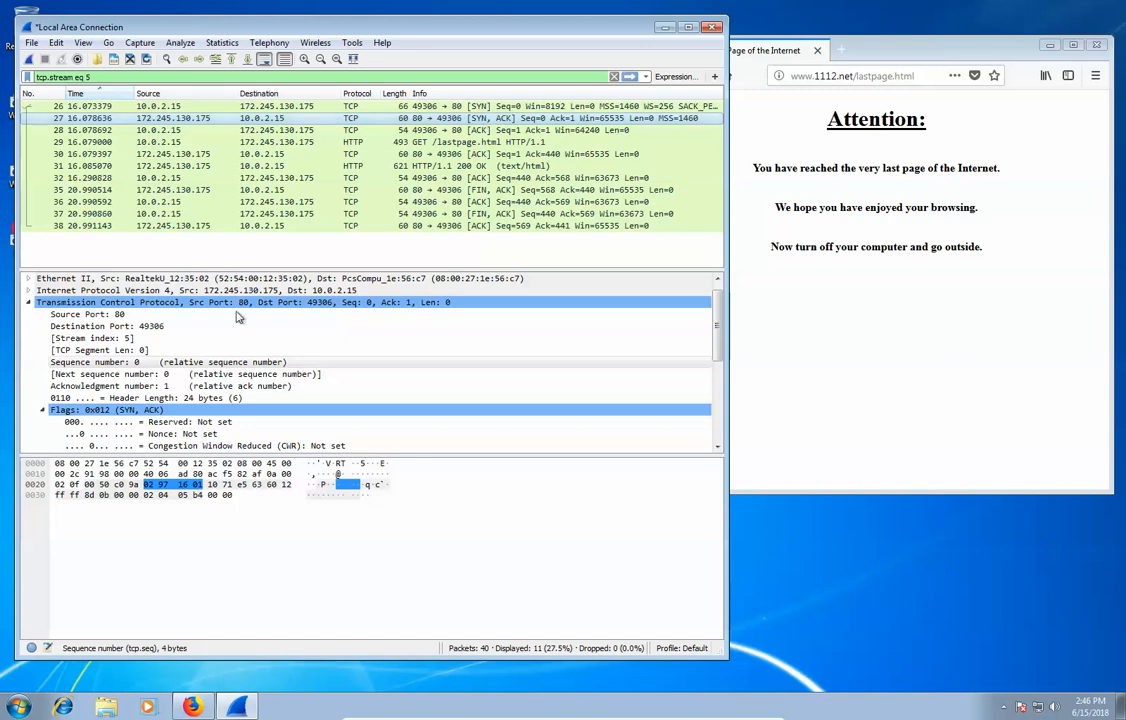
scroll(117, 389, "down", 4)
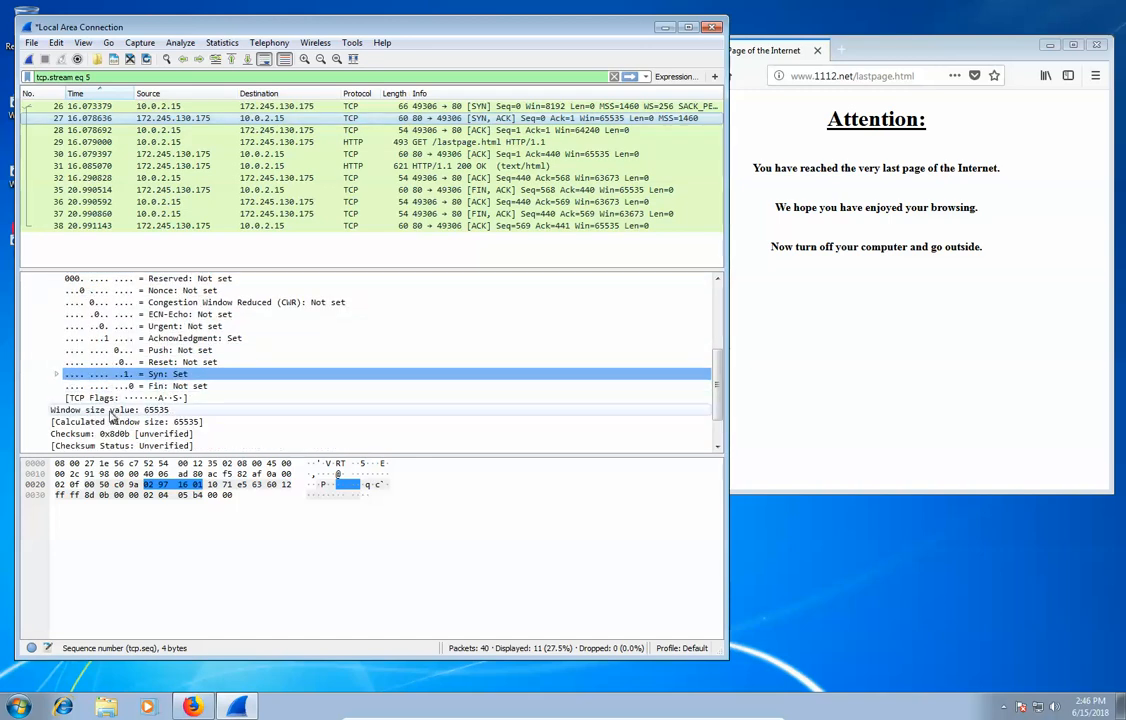
left_click(453, 131)
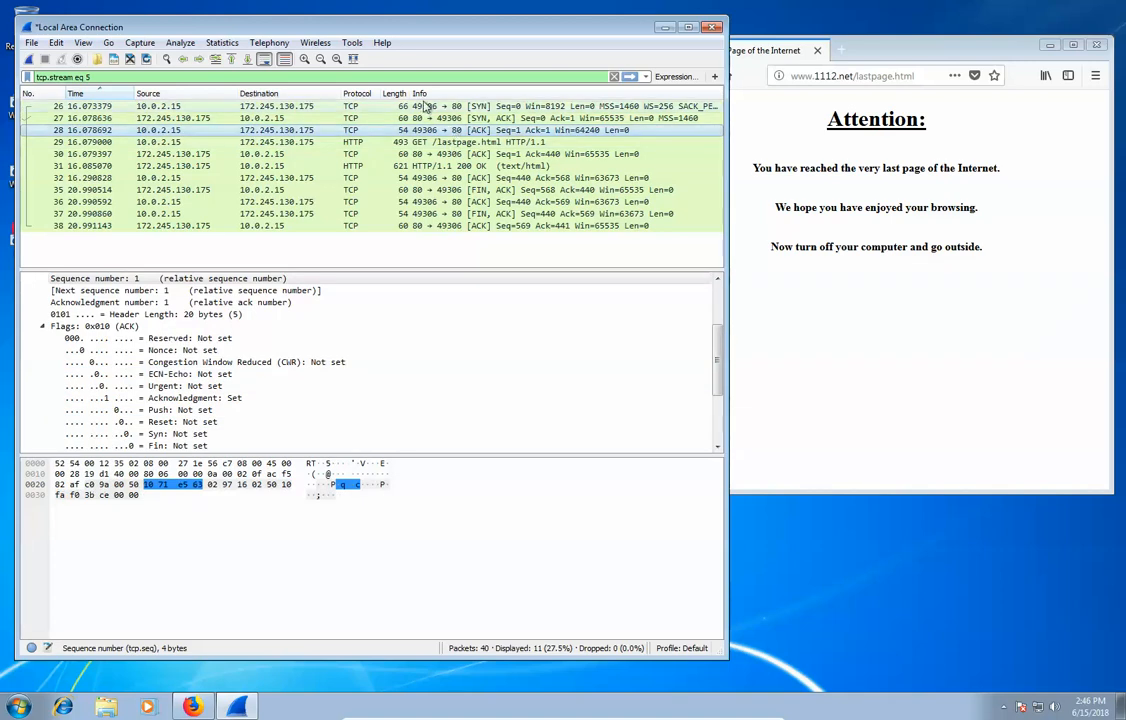
Step: Step through the handshake packets 26 to 28 again and return to the SYN packet's TCP flags
key("Up")
key("Up")
key("Down")
key("Down")
left_click(427, 107)
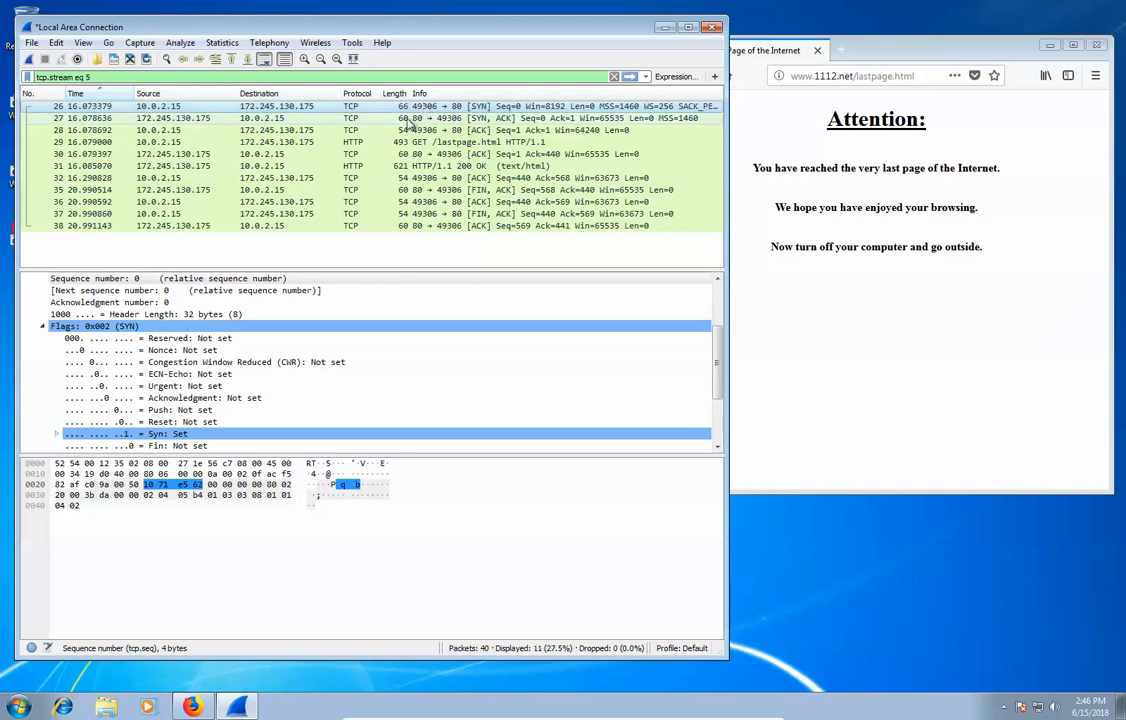
Step: Compare the TCP window size values of handshake packets 26, 27 and 28
scroll(185, 378, "down", 3)
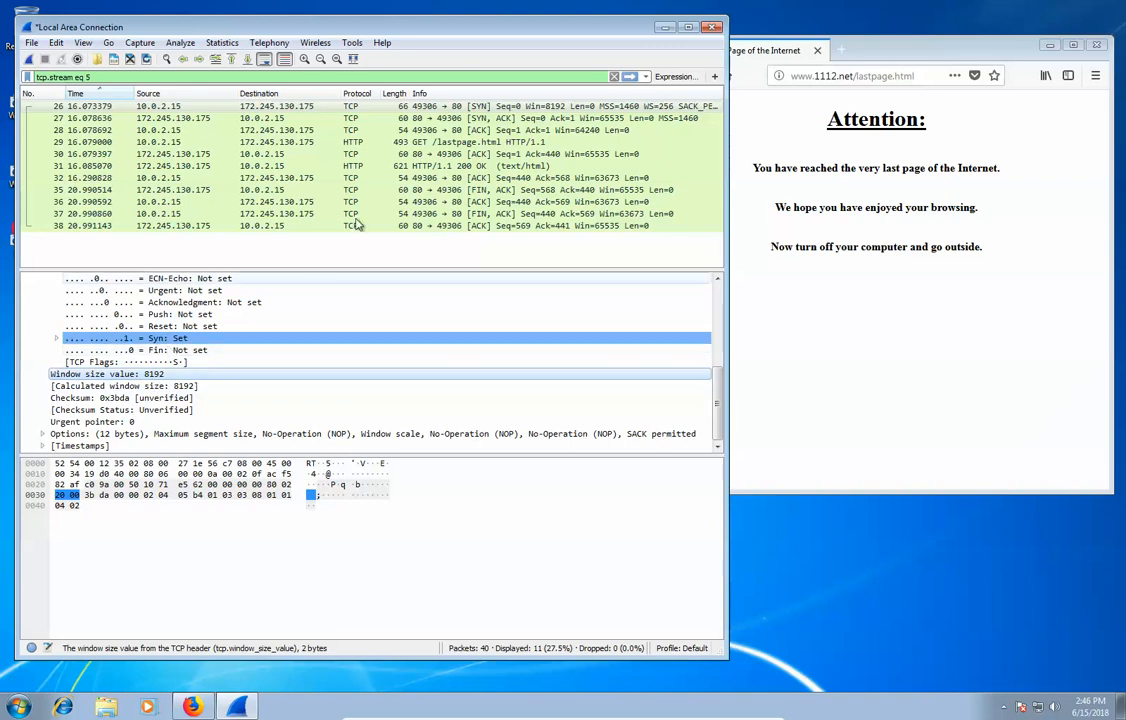
left_click(357, 118)
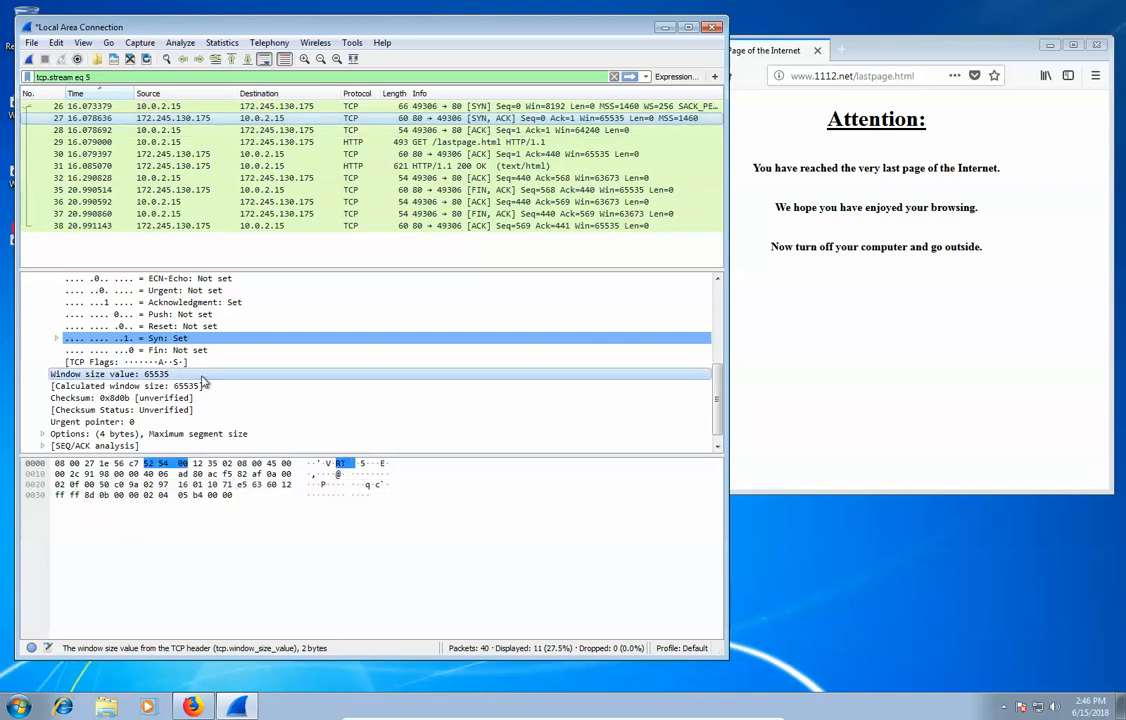
left_click(425, 131)
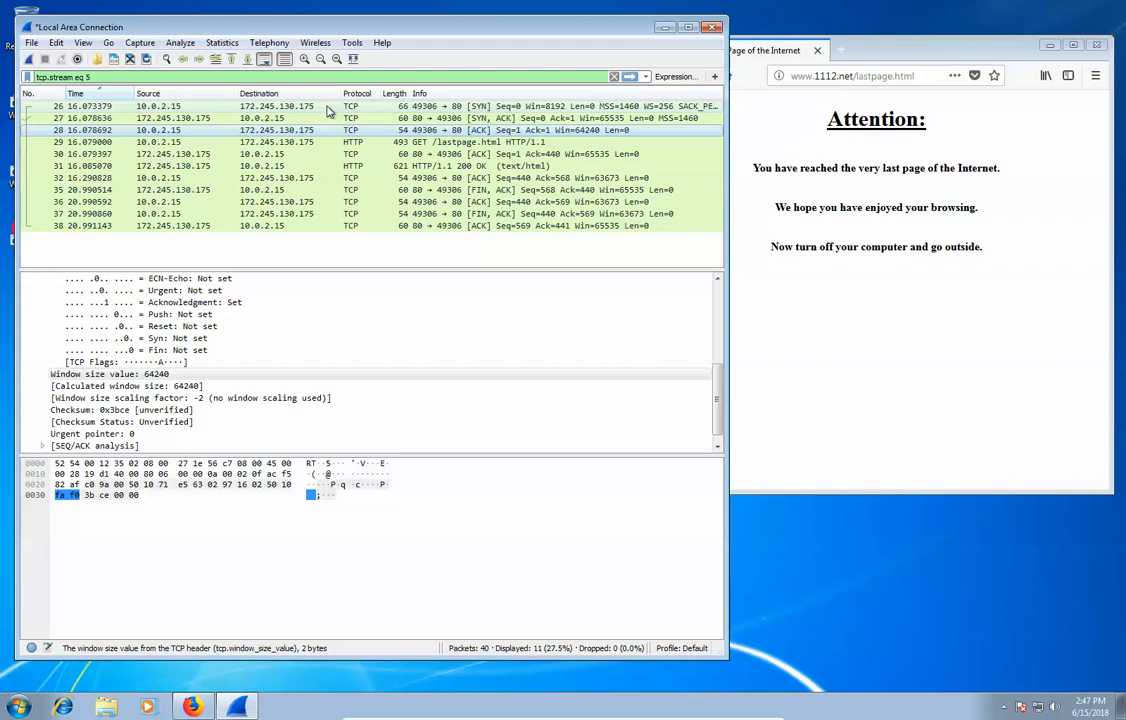
Step: Walk through packets 29 to 32 to follow the GET request, the server's ACK, the 200 OK response and the client's ACK
left_click(201, 143)
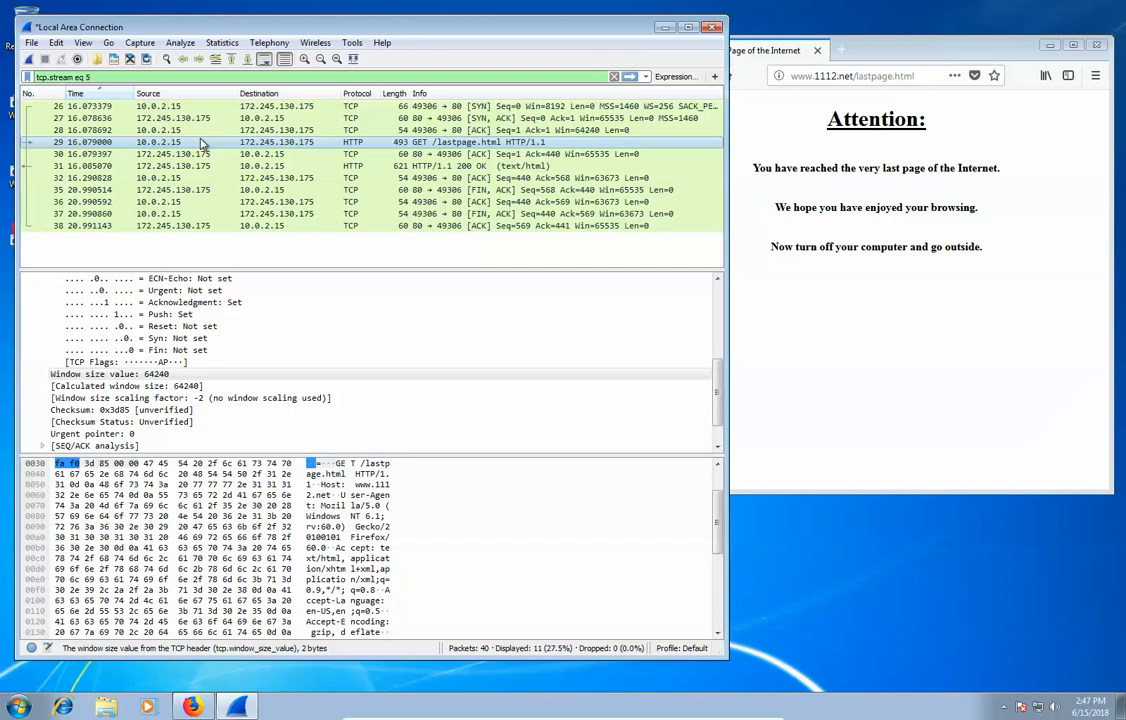
left_click(212, 154)
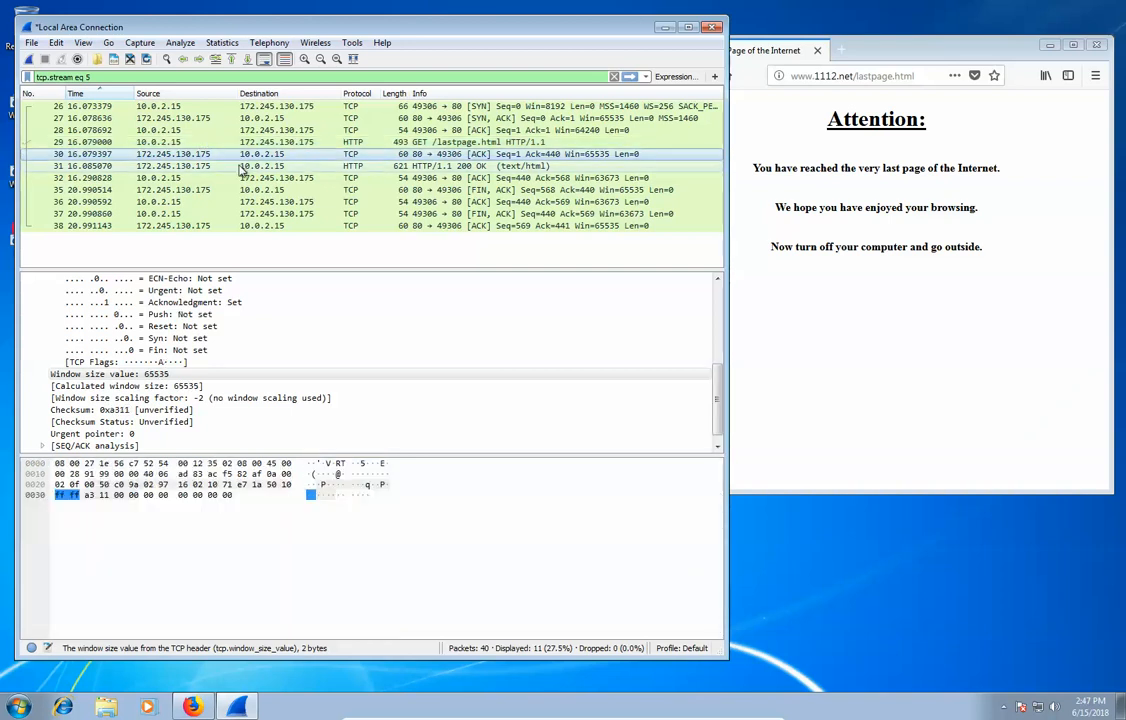
left_click(245, 163)
left_click(244, 142)
left_click(244, 155)
left_click(244, 167)
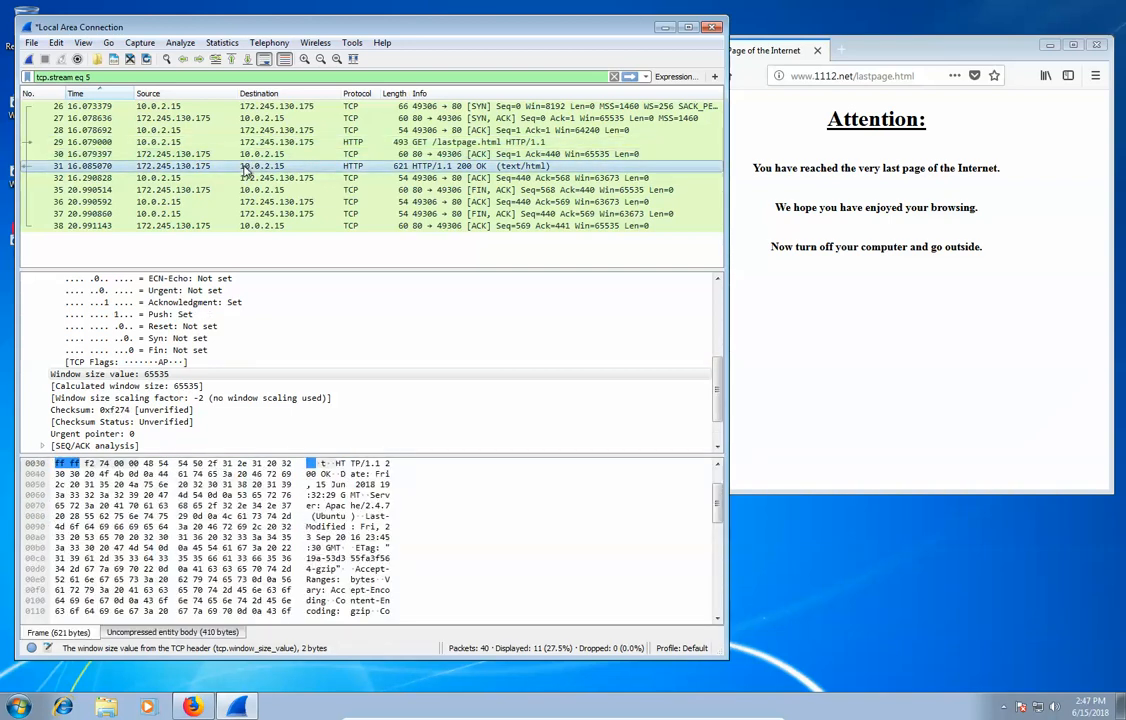
left_click(251, 145)
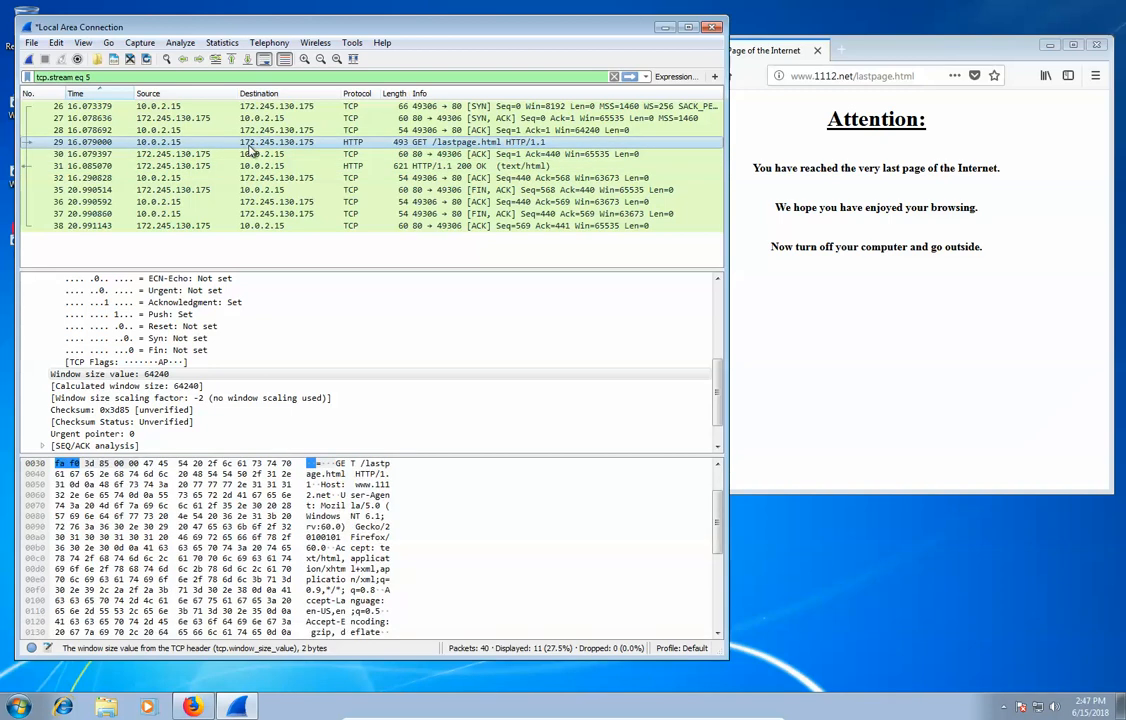
left_click(254, 156)
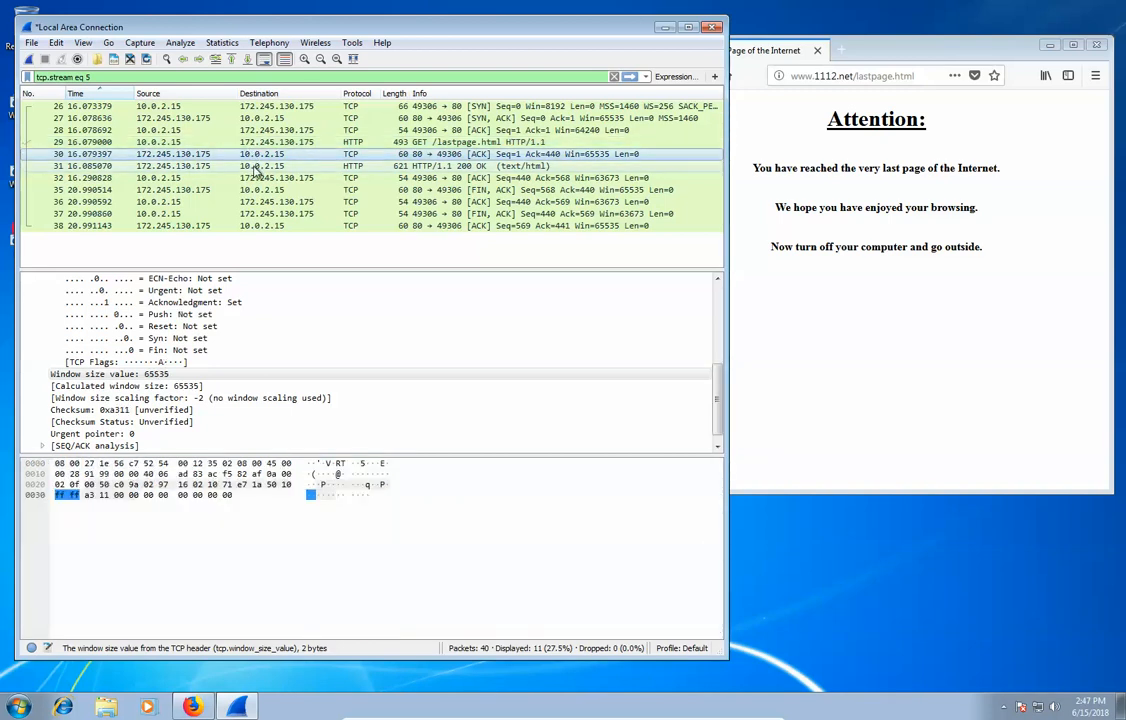
left_click(256, 167)
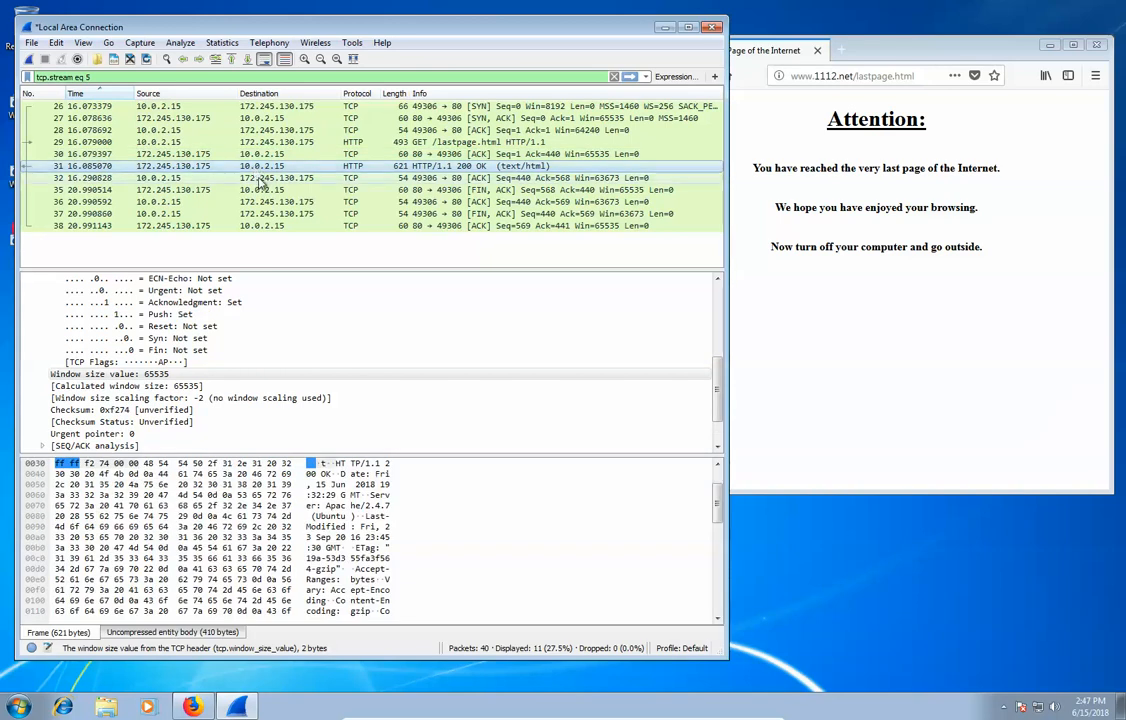
left_click(262, 180)
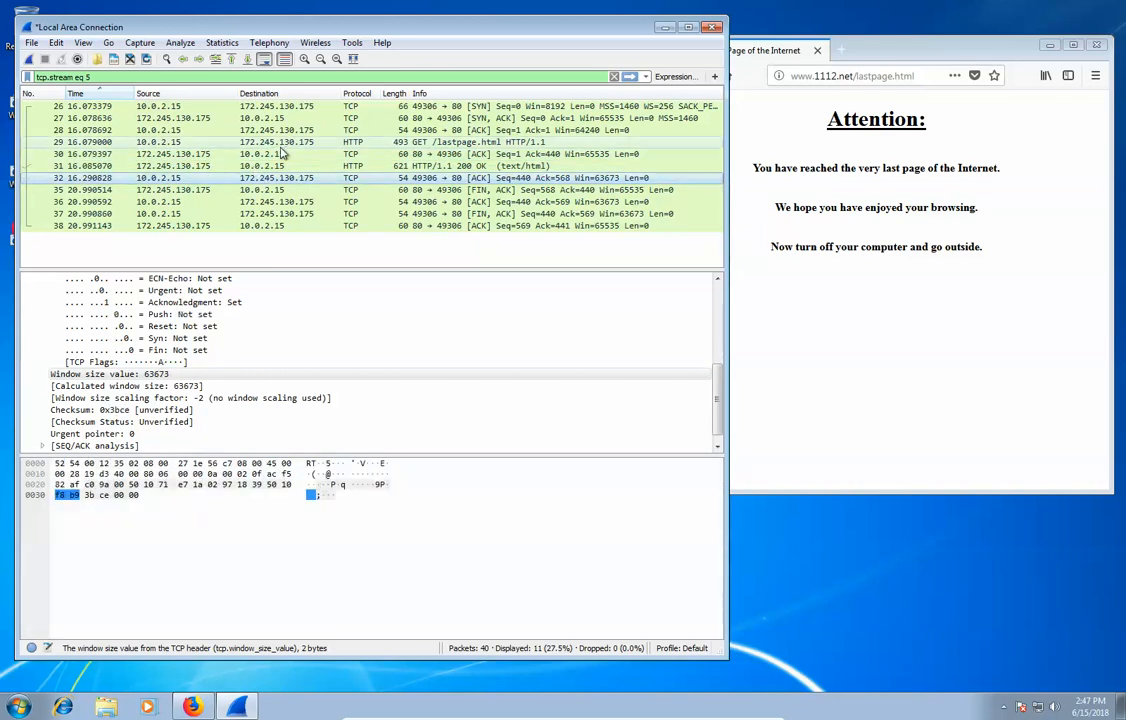
Step: Collapse the TCP details of packets 28 and 29 and compare which protocol layers each packet contains
left_click(282, 145)
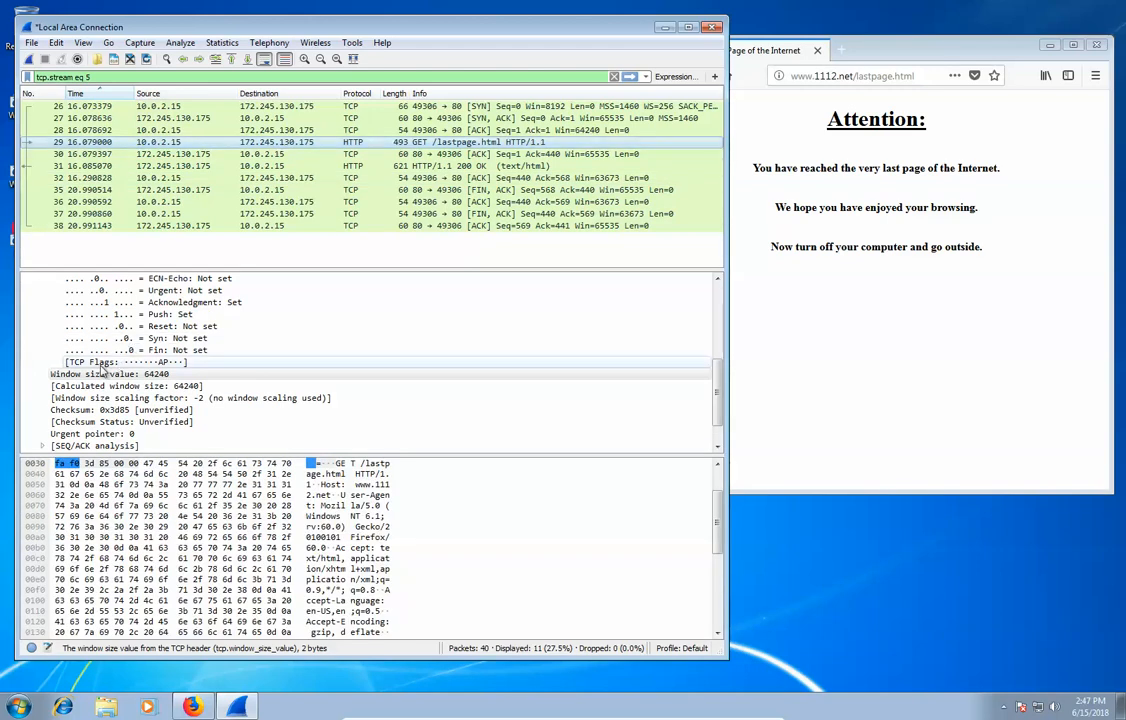
scroll(100, 372, "up", 5)
left_click(42, 410)
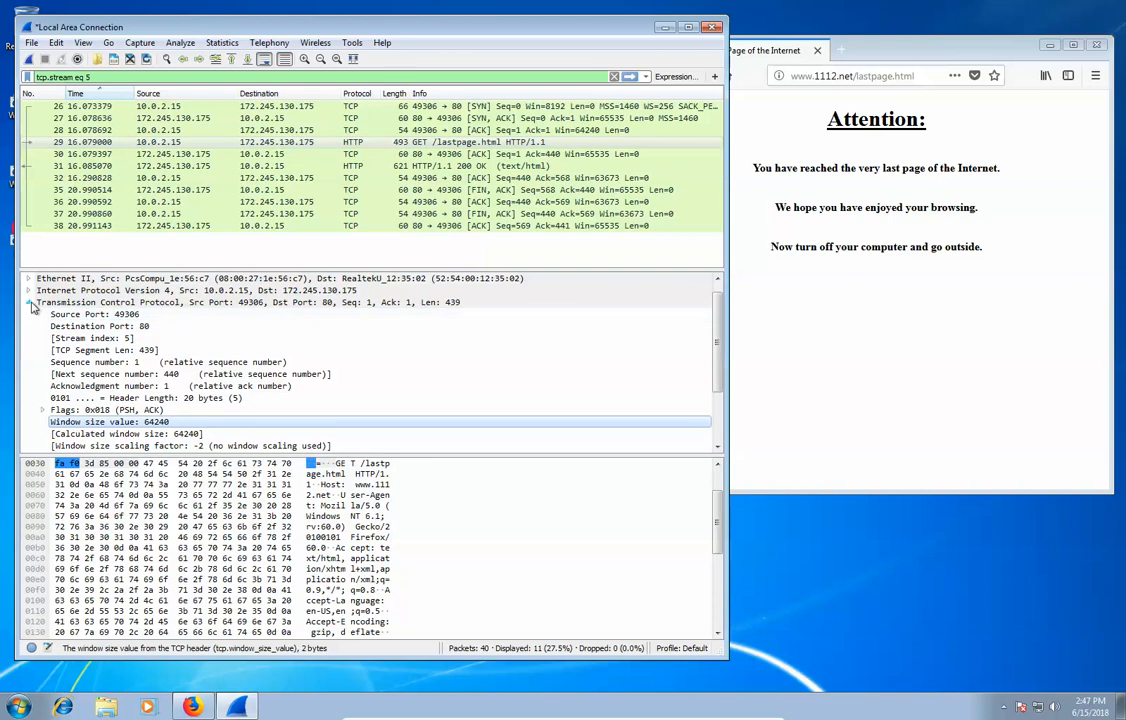
left_click(29, 303)
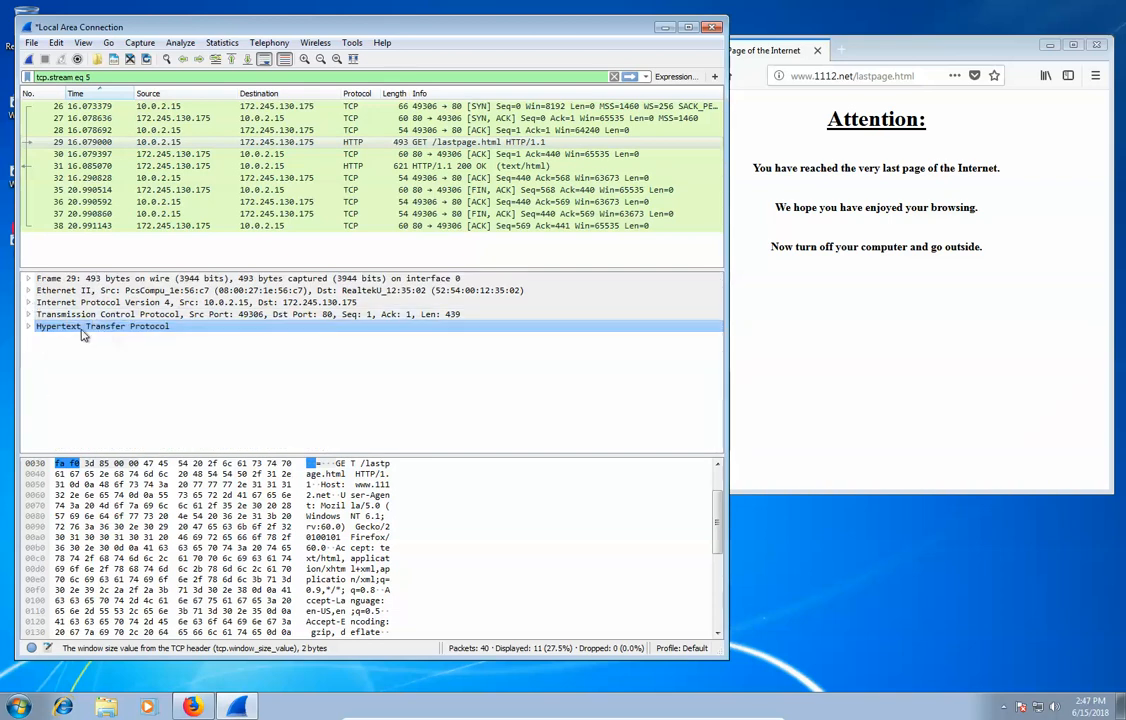
left_click(182, 132)
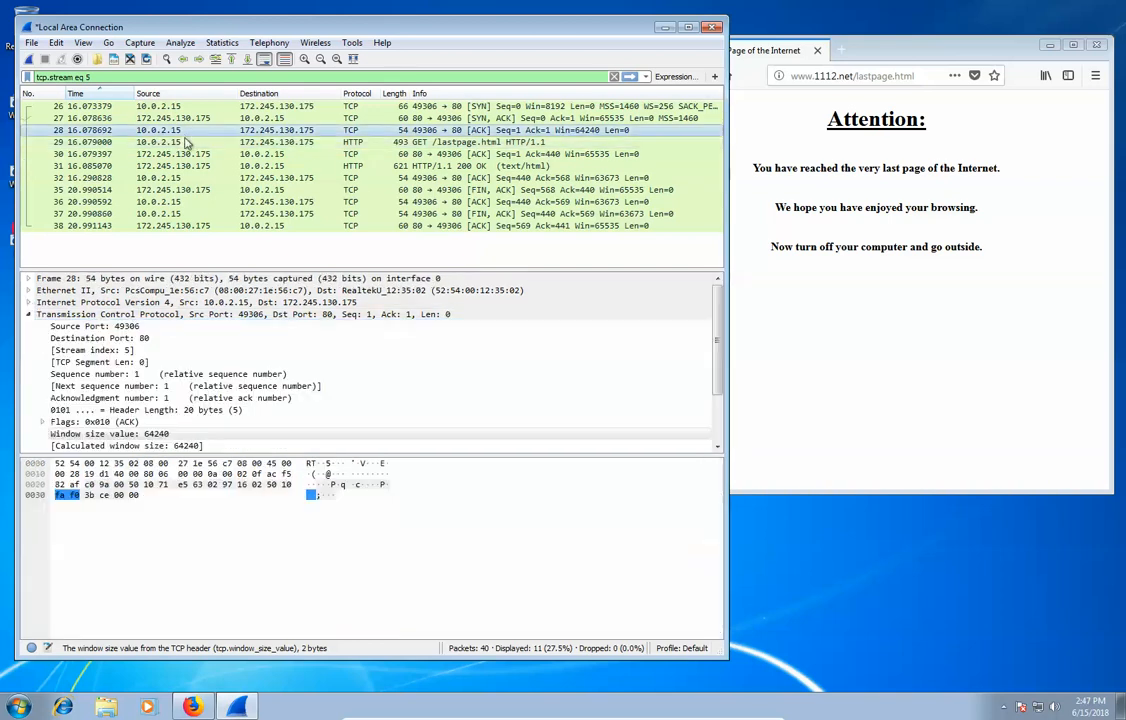
left_click(29, 314)
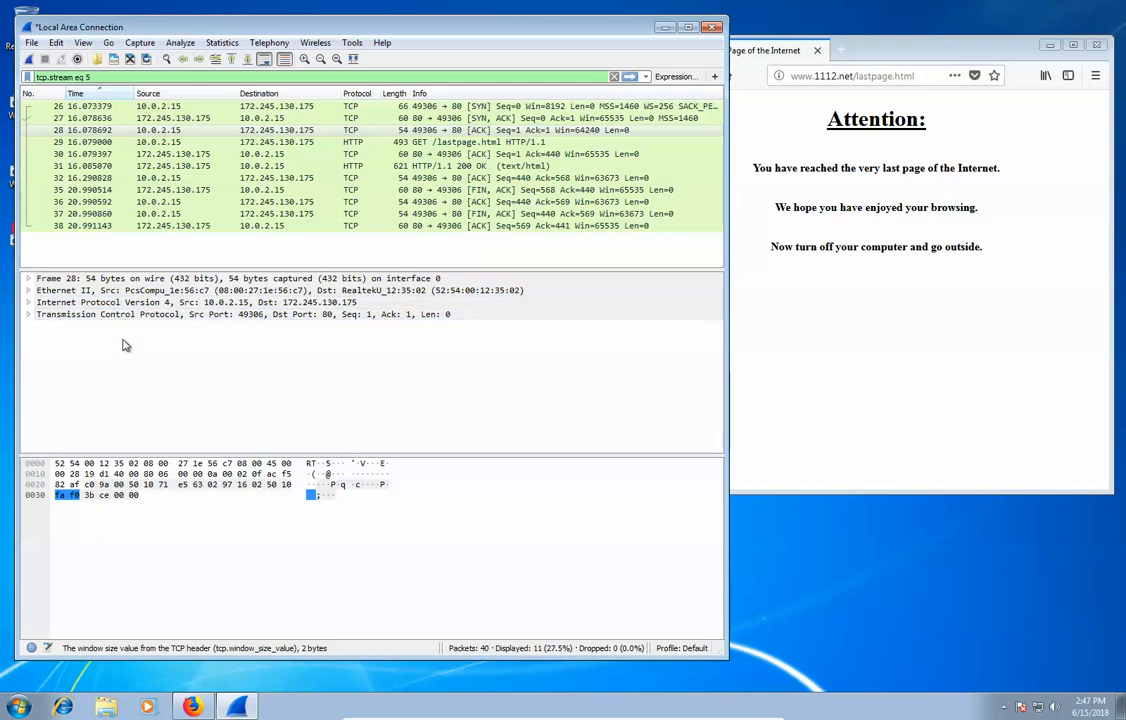
left_click(178, 142)
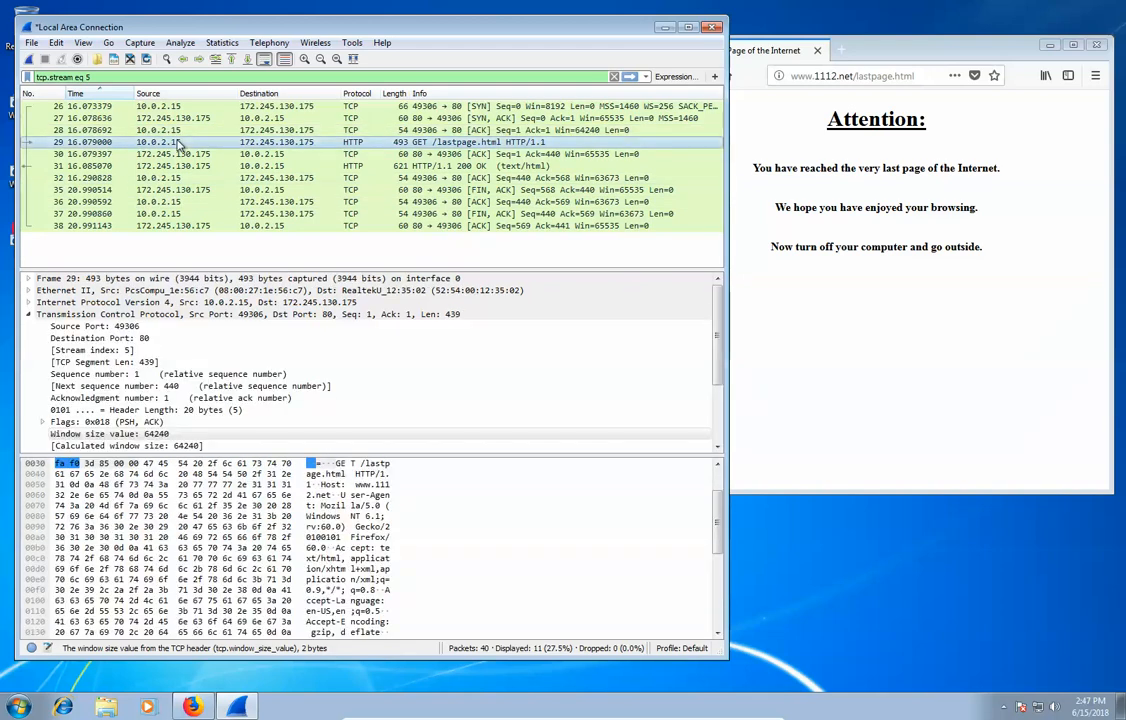
left_click(28, 314)
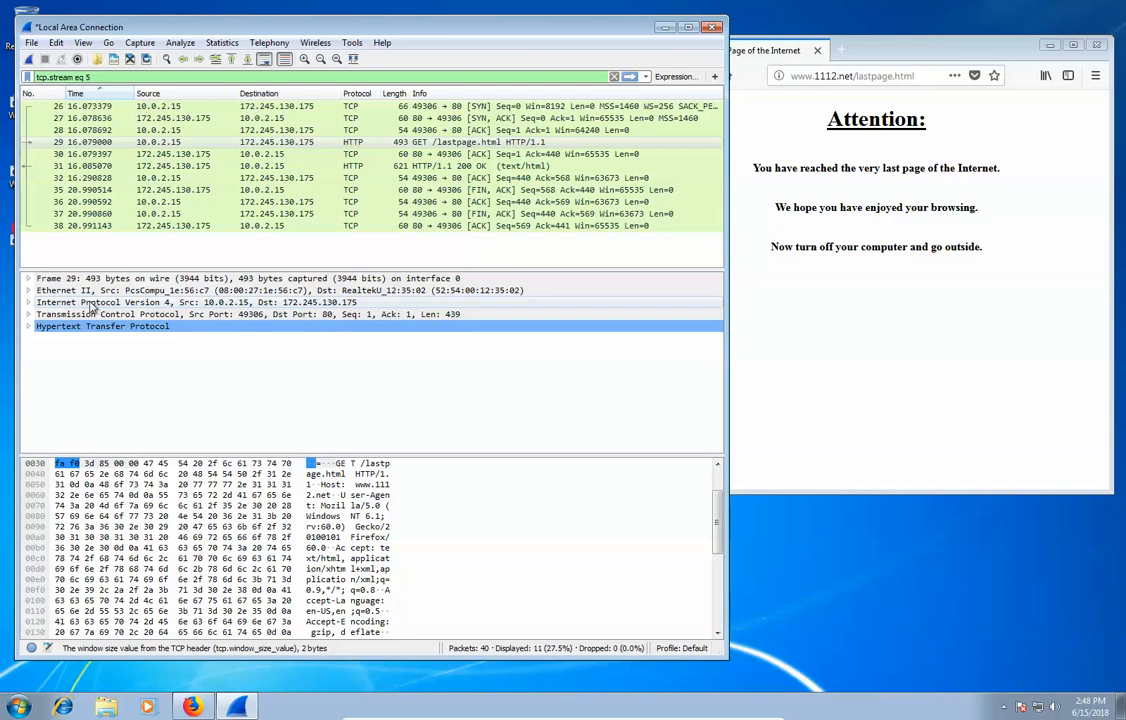
Step: Expand packet 29's Hypertext Transfer Protocol section, examine the GET request line and its headers, and collapse the section again
left_click(136, 328)
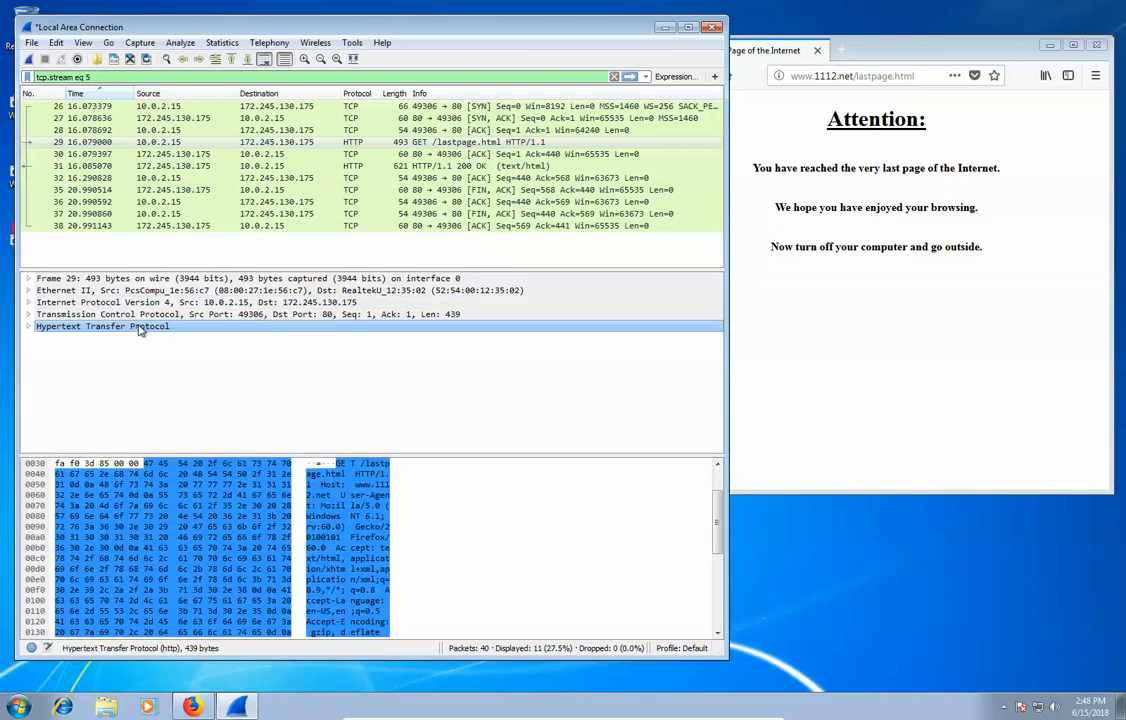
left_click(31, 327)
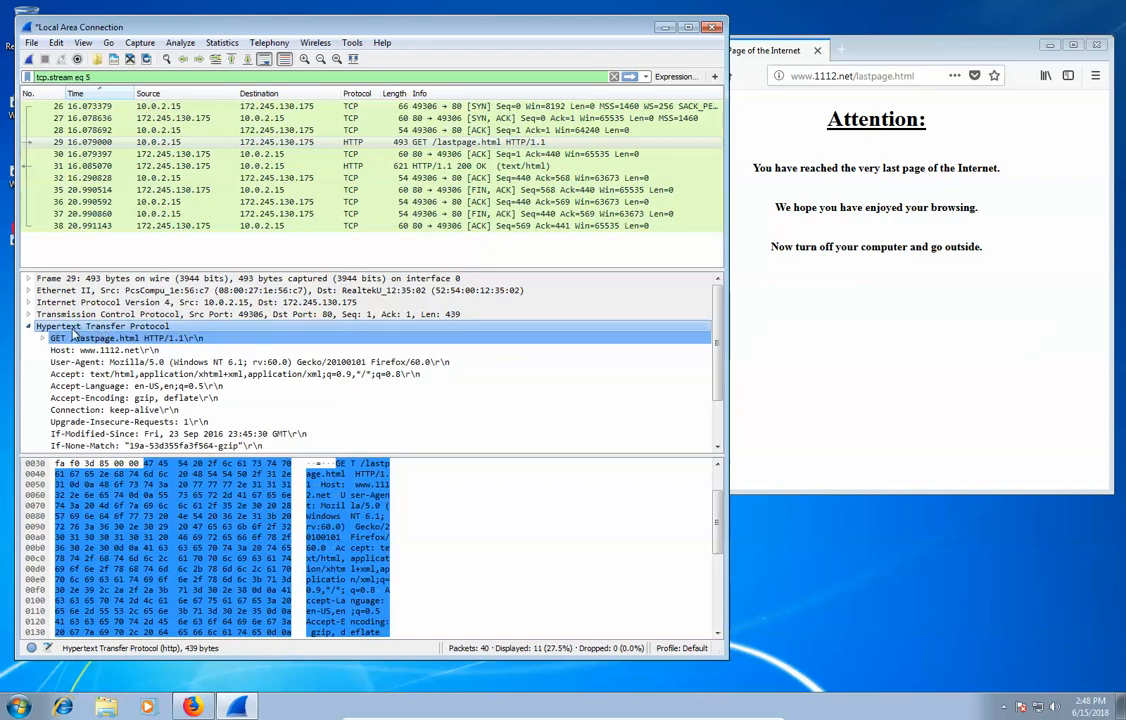
scroll(242, 368, "down", 2)
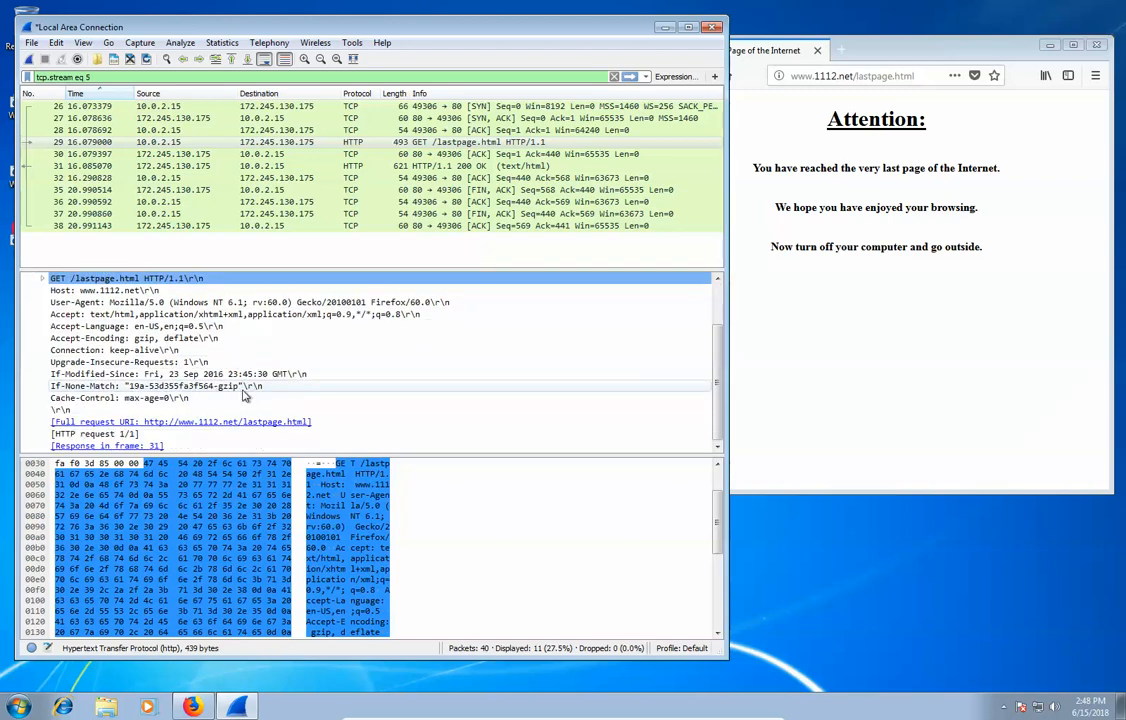
scroll(205, 388, "up", 2)
scroll(210, 390, "down", 2)
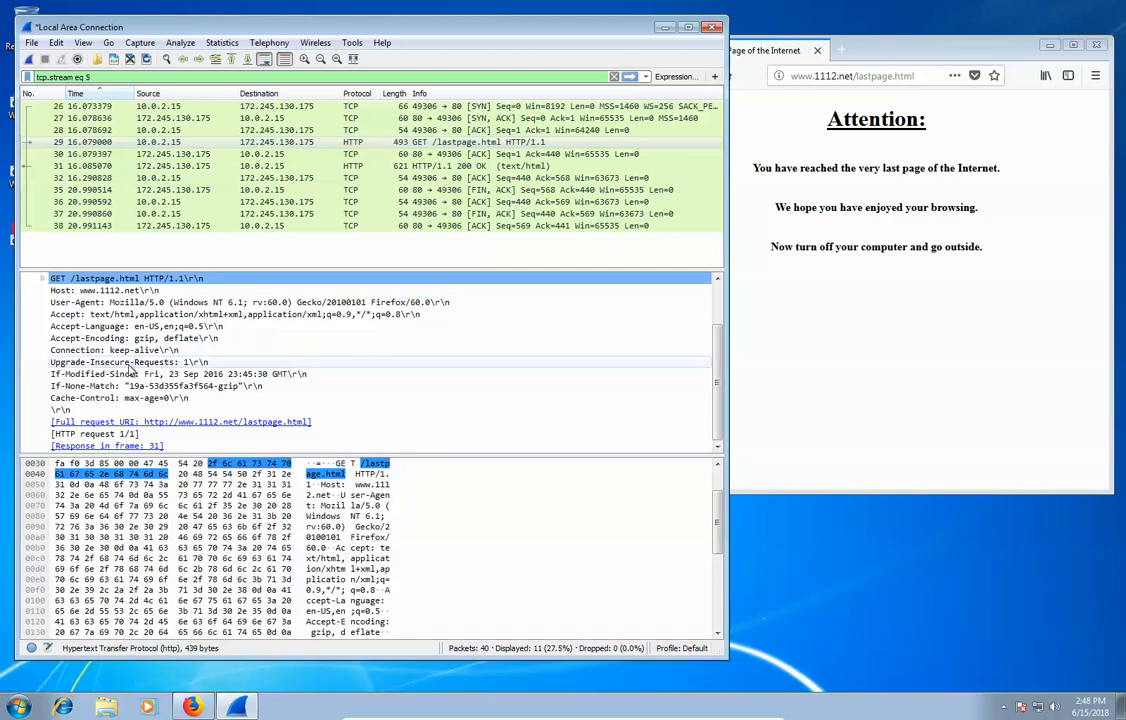
scroll(237, 335, "up", 2)
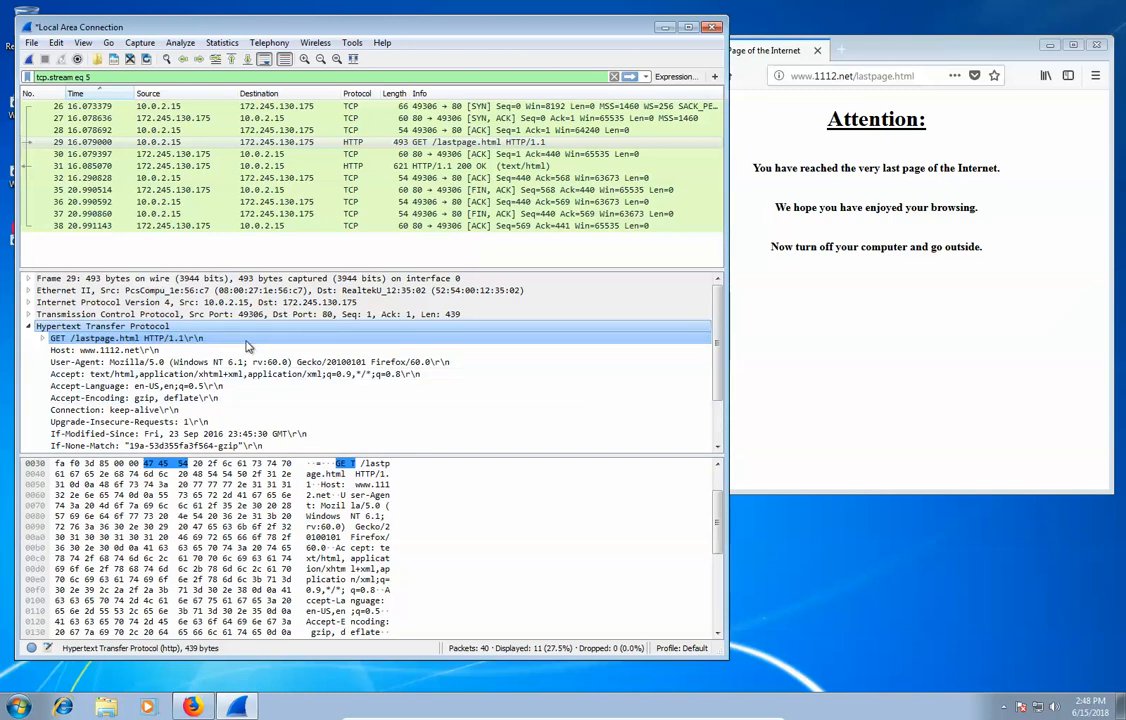
left_click(92, 338)
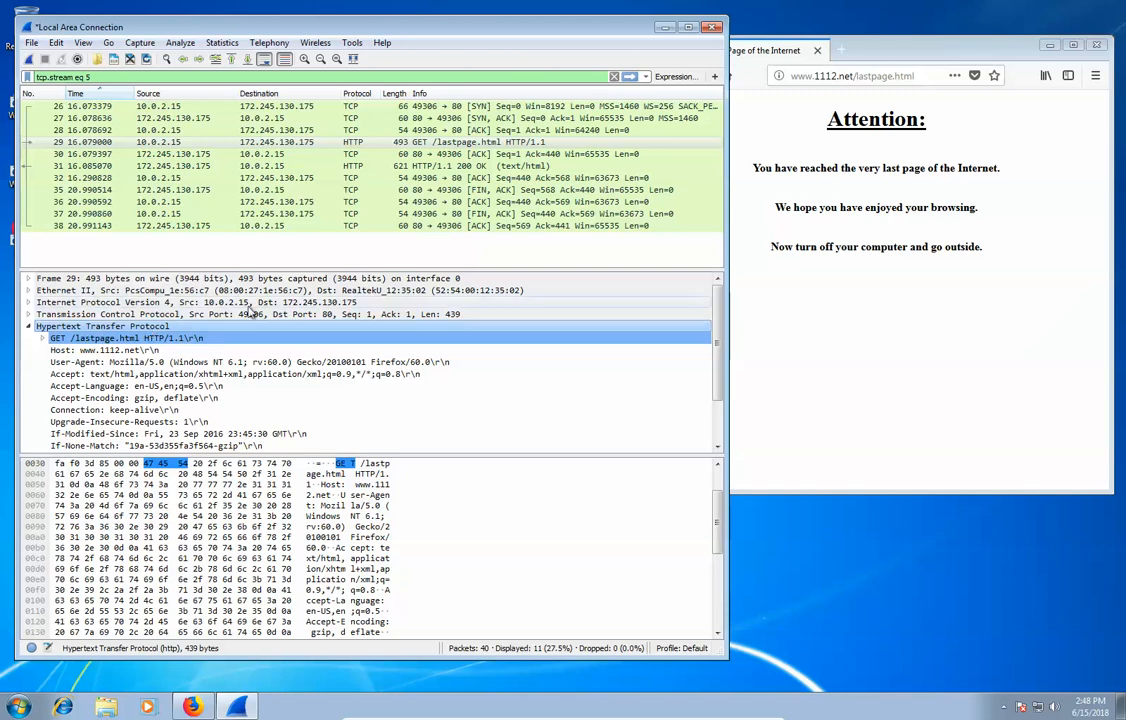
left_click(29, 331)
Step: Check the server's ACK in packet 30 and review the HTTP response headers of packet 31
left_click(283, 155)
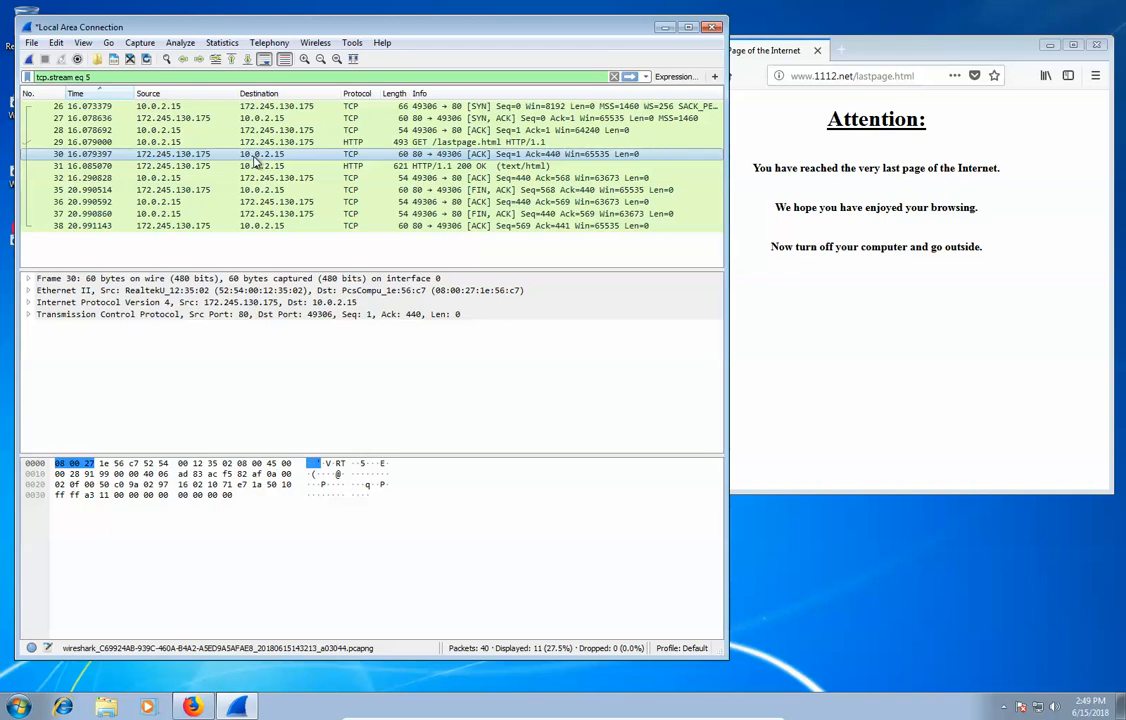
left_click(177, 166)
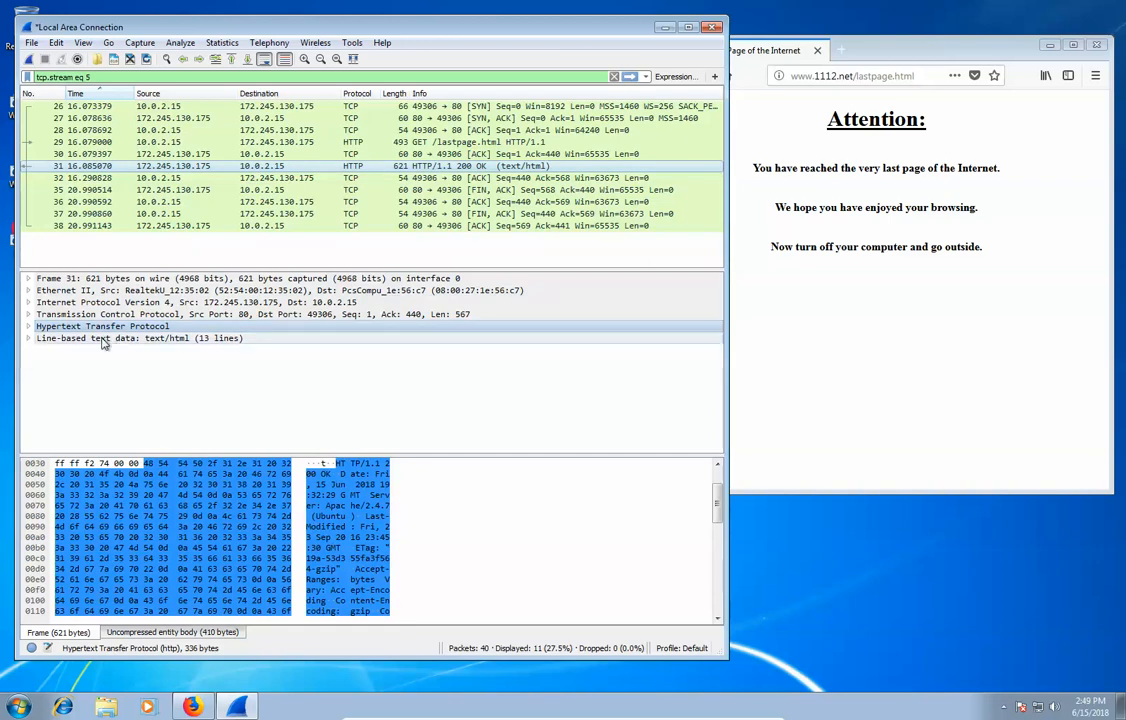
left_click(29, 327)
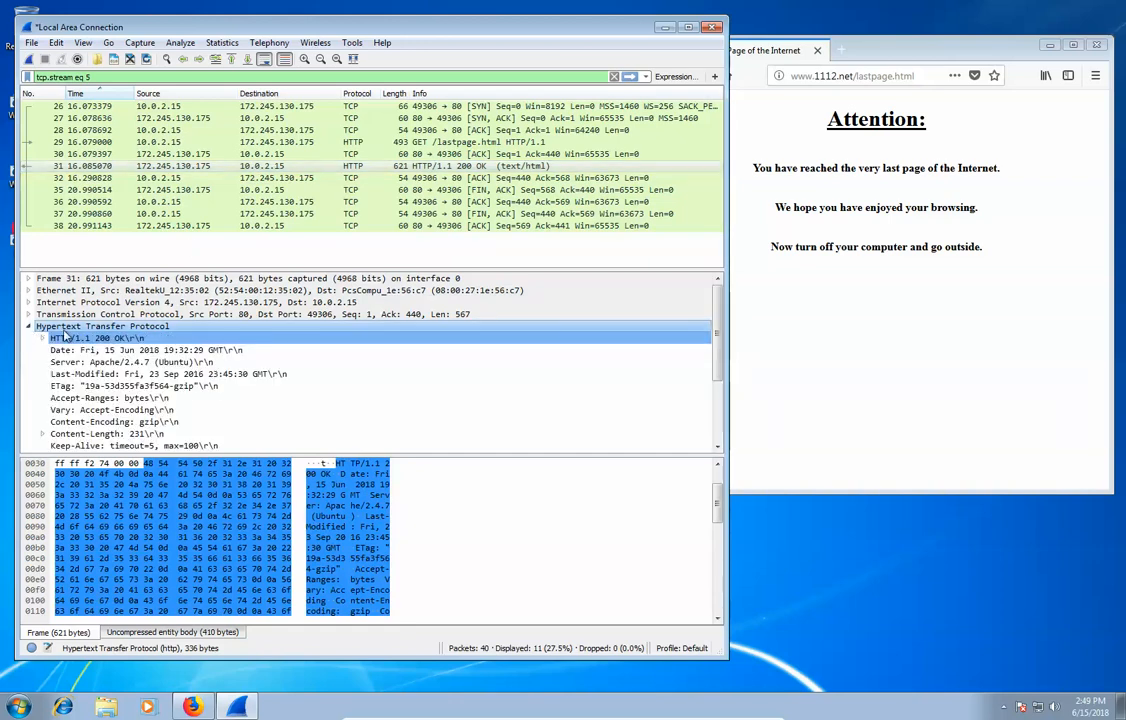
scroll(36, 336, "down", 3)
scroll(33, 333, "up", 3)
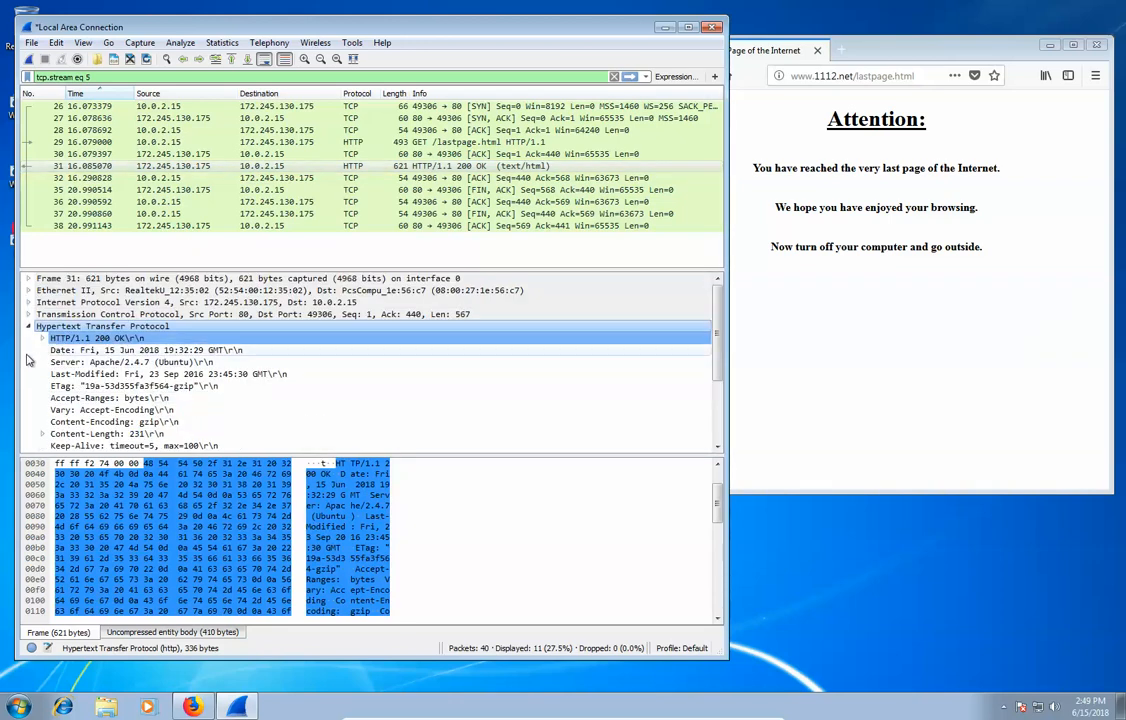
left_click(30, 327)
Step: Expand packet 31's line-based text data and examine the page's HTML from the opening to the closing html tag
left_click(38, 339)
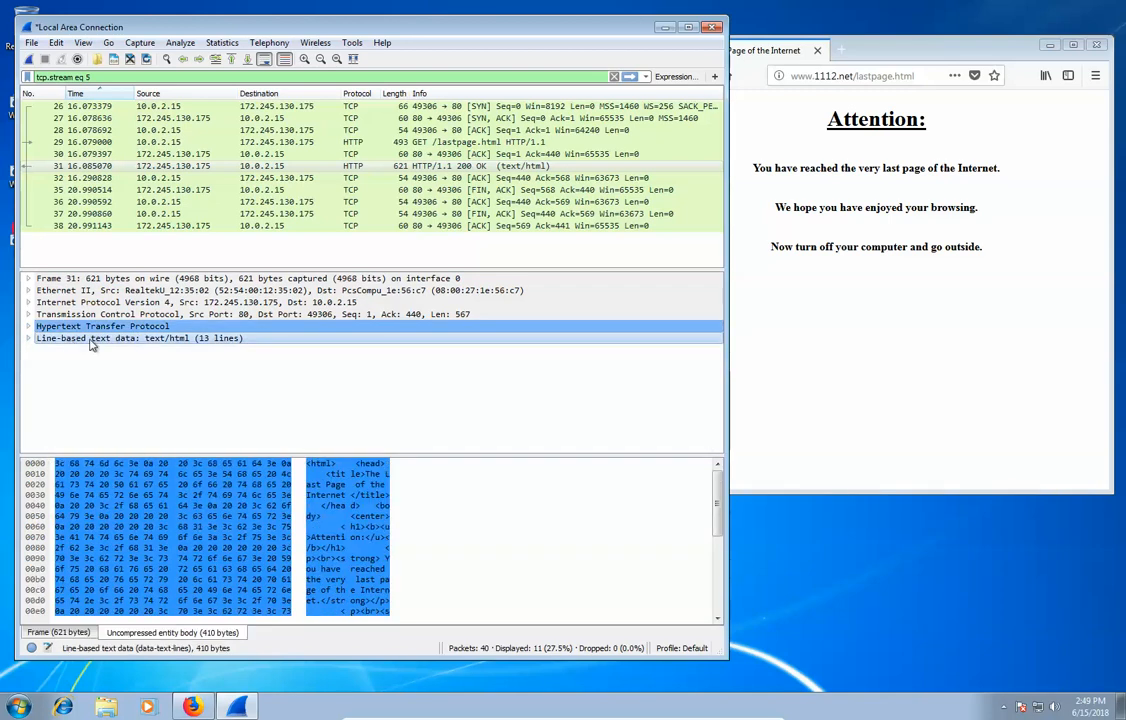
left_click(29, 338)
scroll(128, 368, "down", 1)
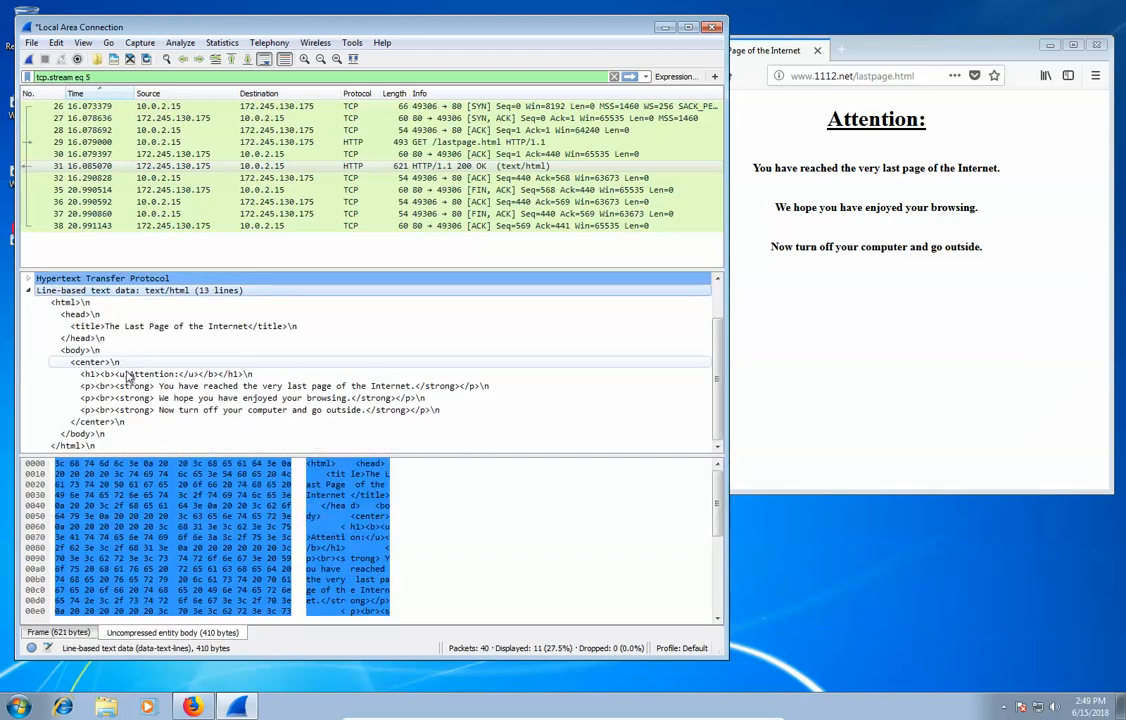
key("Down")
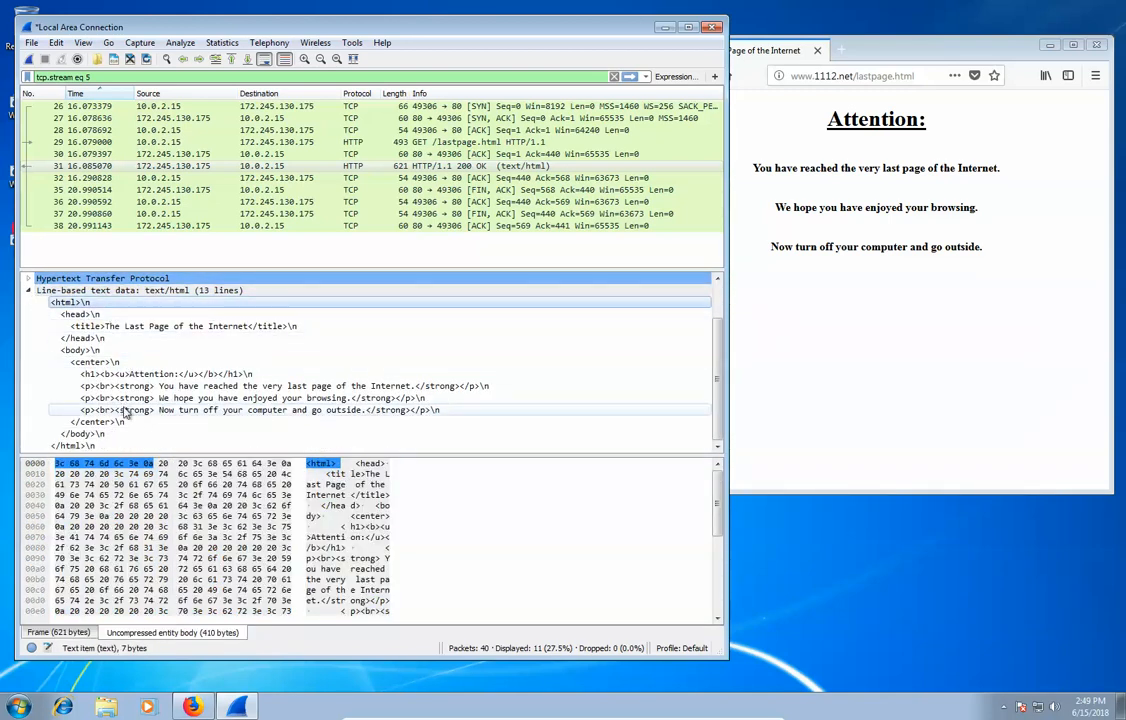
left_click(119, 445)
left_click(102, 303)
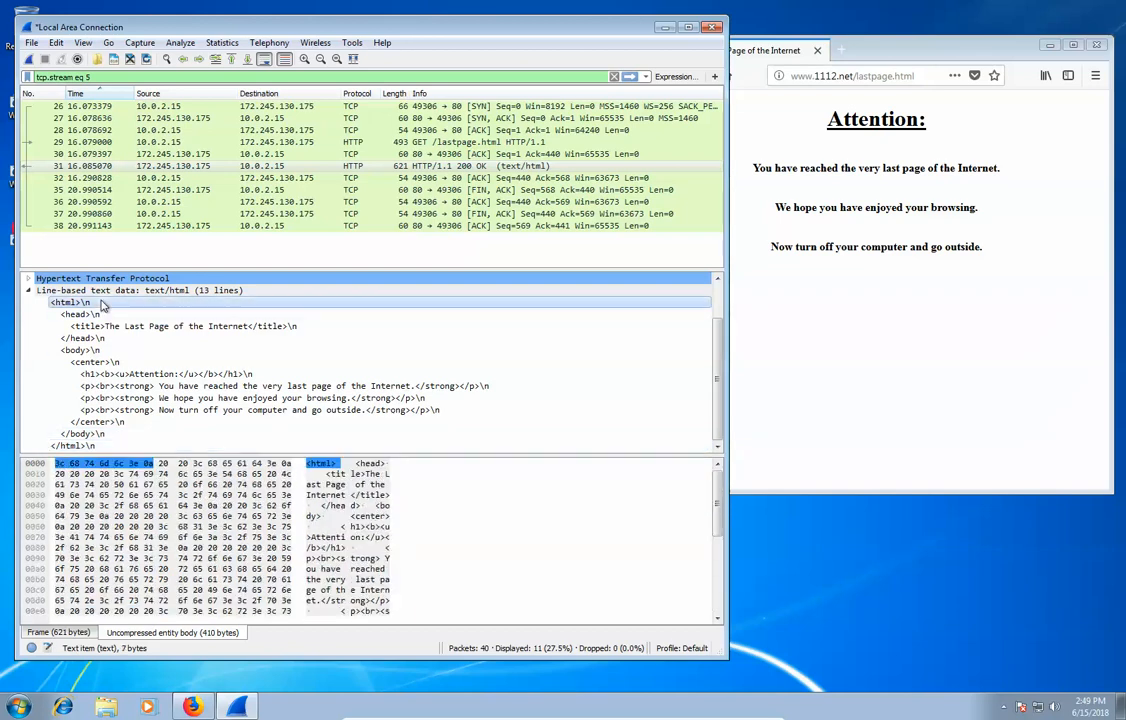
left_click(107, 329)
left_click_drag(107, 331, 113, 447)
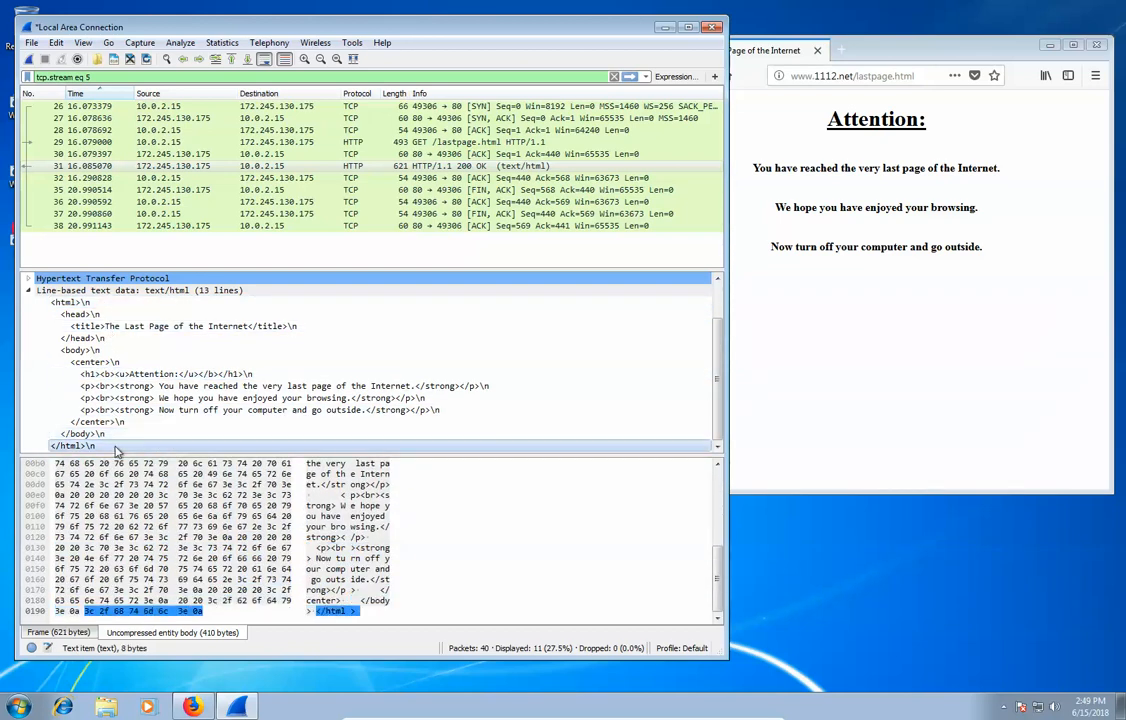
Step: Switch to Firefox, open the page source of lastpage.html and compare its HTML with the text data captured in packet 31
left_click_drag(866, 247, 873, 247)
right_click(832, 306)
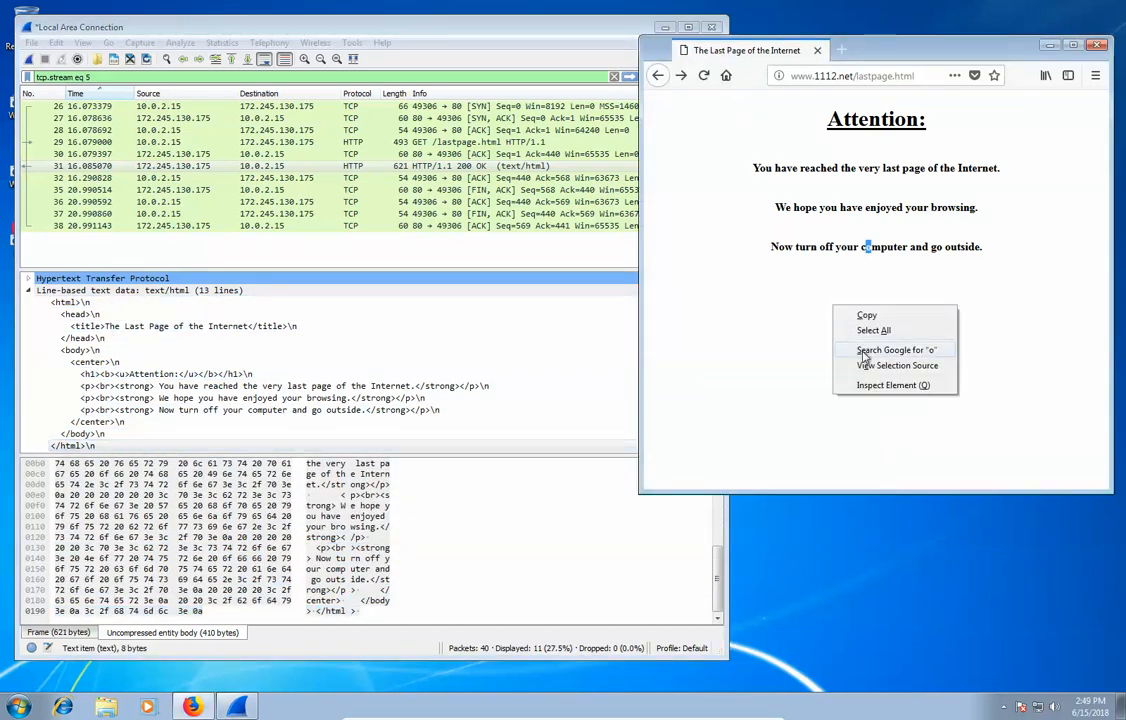
left_click(880, 402)
right_click(885, 342)
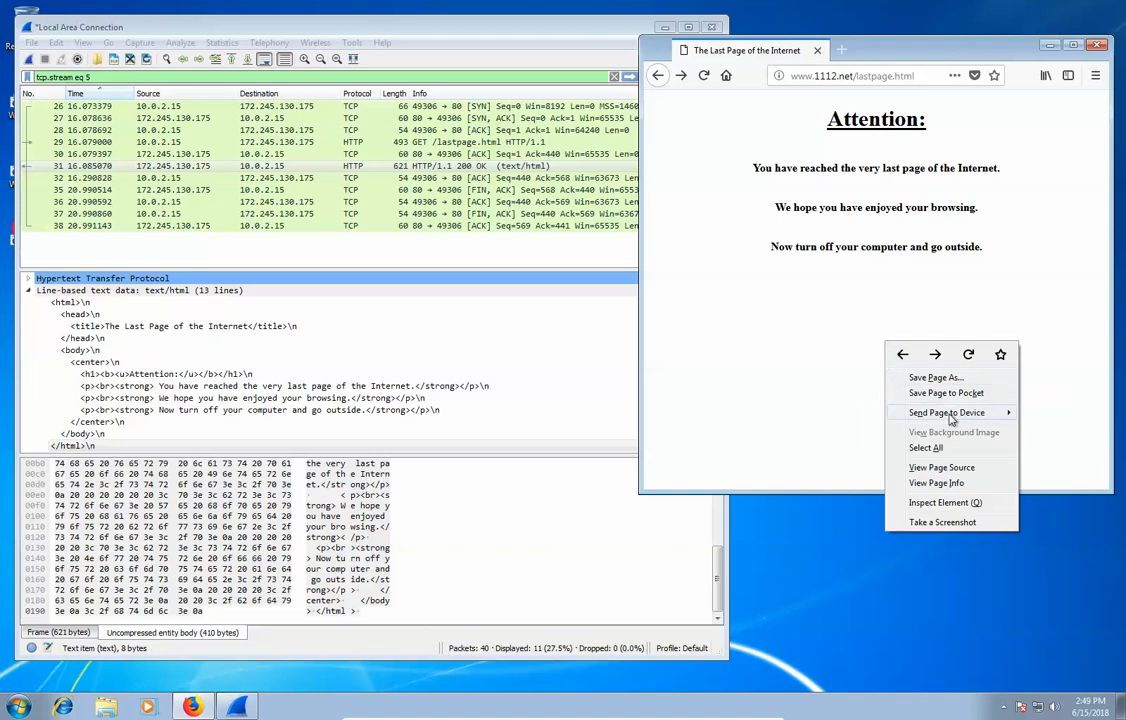
left_click(979, 470)
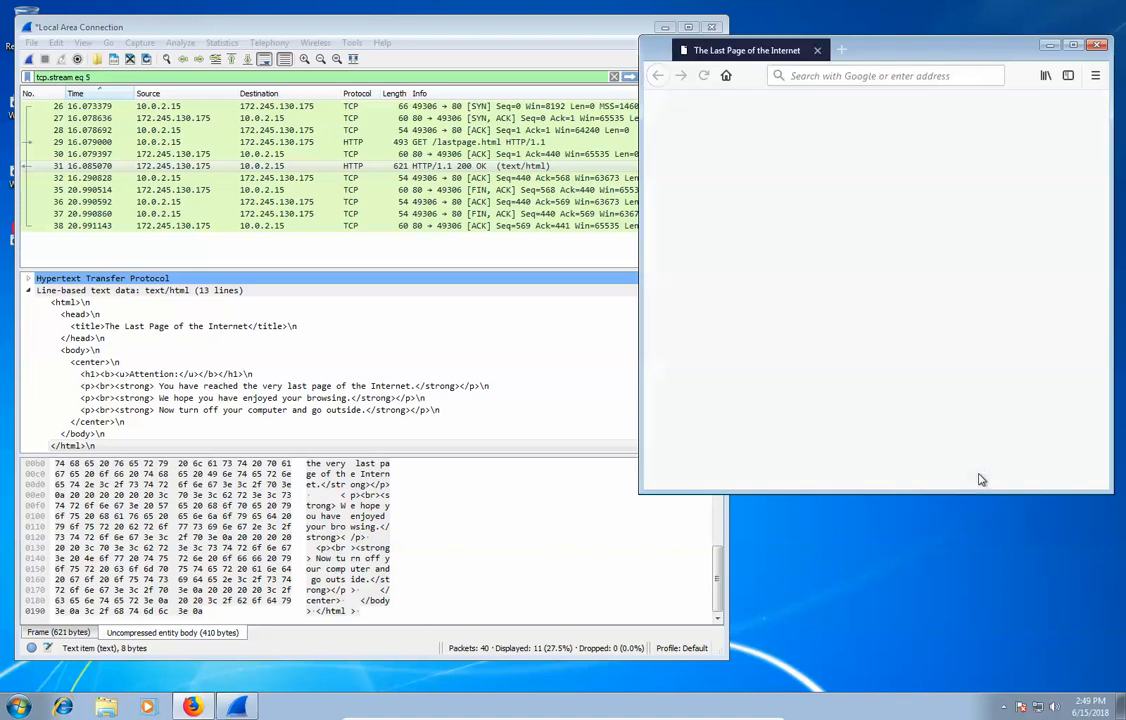
left_click_drag(735, 217, 680, 100)
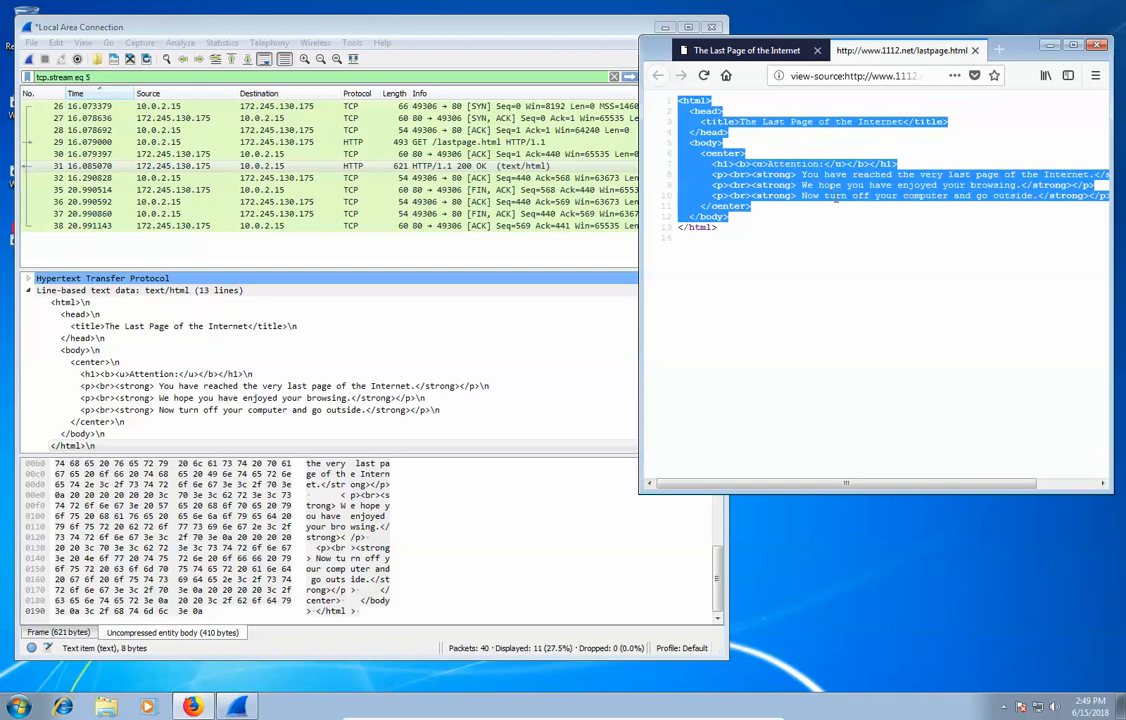
Step: Return to Wireshark and check the client's ACK in packet 32 against the GET request in packet 29 and the response in packet 31
left_click(256, 163)
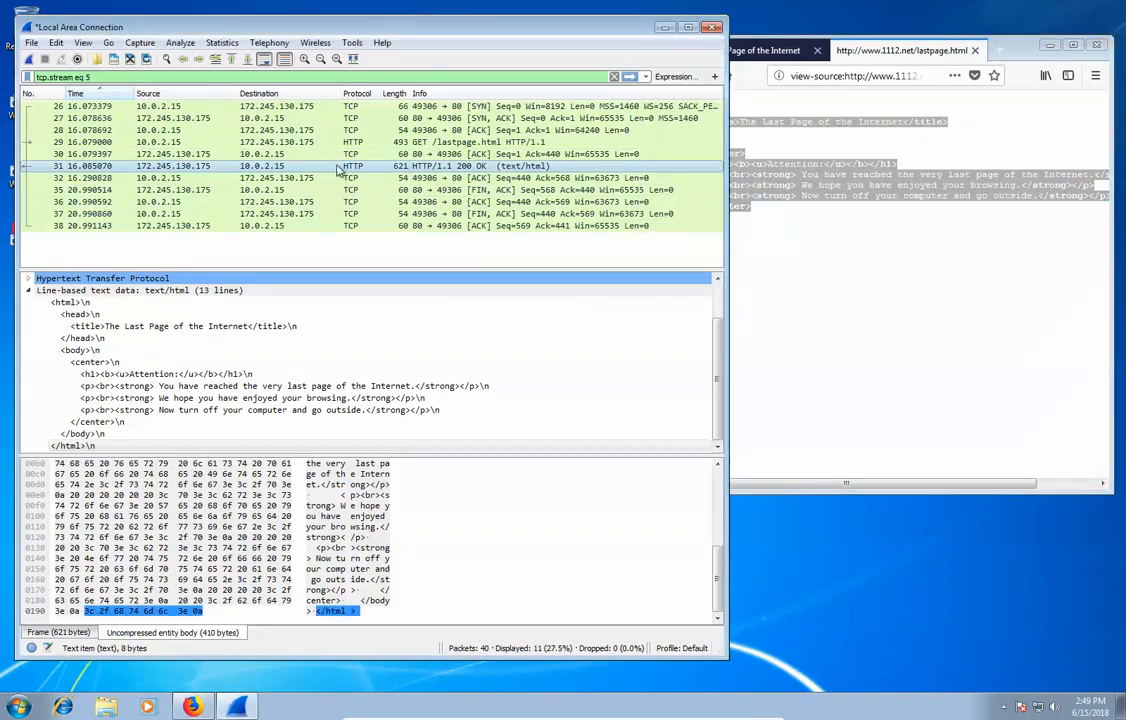
left_click(243, 178)
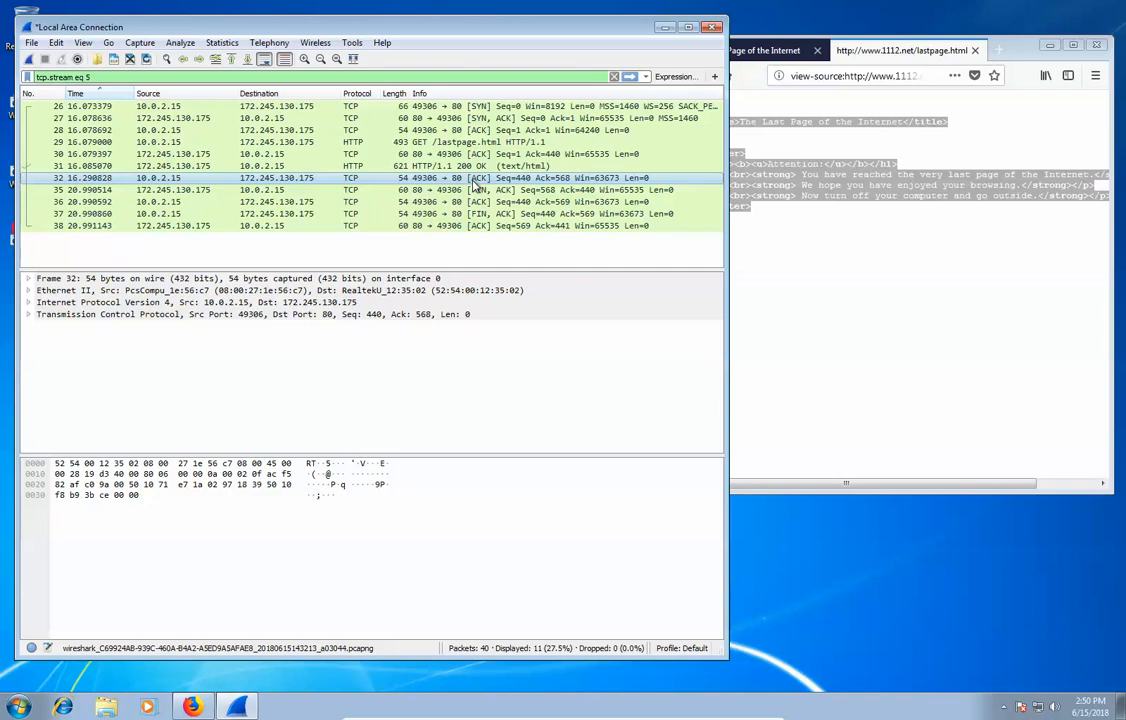
left_click(449, 143)
left_click(447, 165)
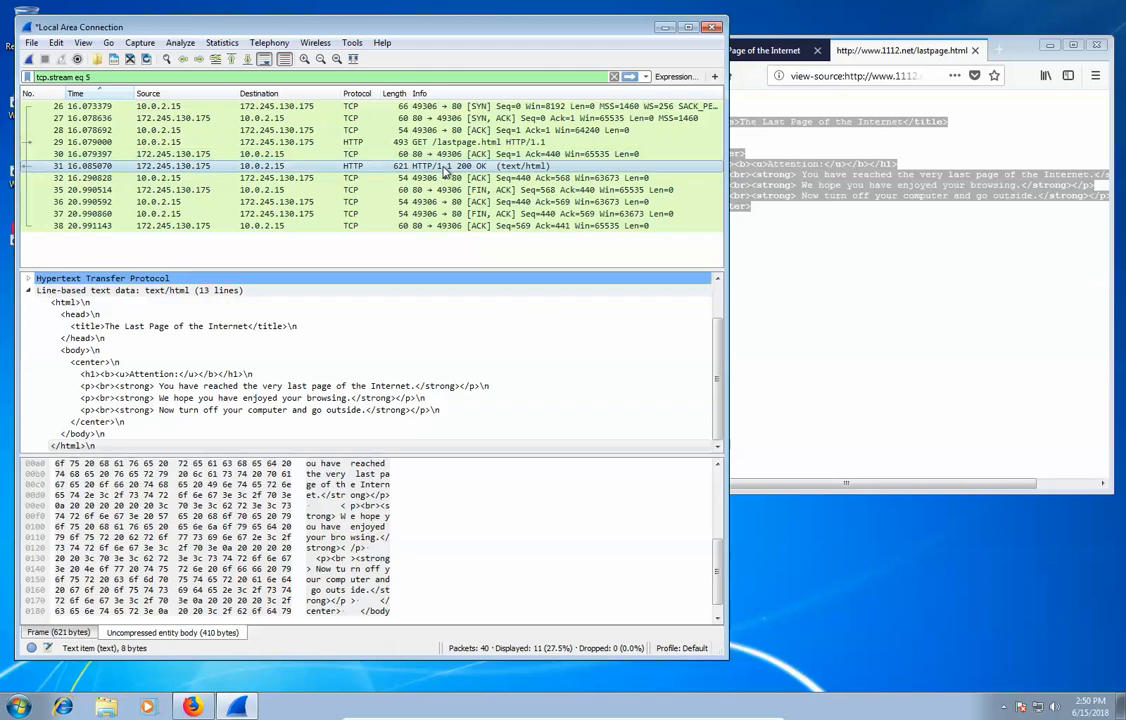
left_click(447, 181)
Step: Retrace the HTTP exchange from the GET request in packet 29 through packets 30 and 31 to packet 32
left_click(455, 143)
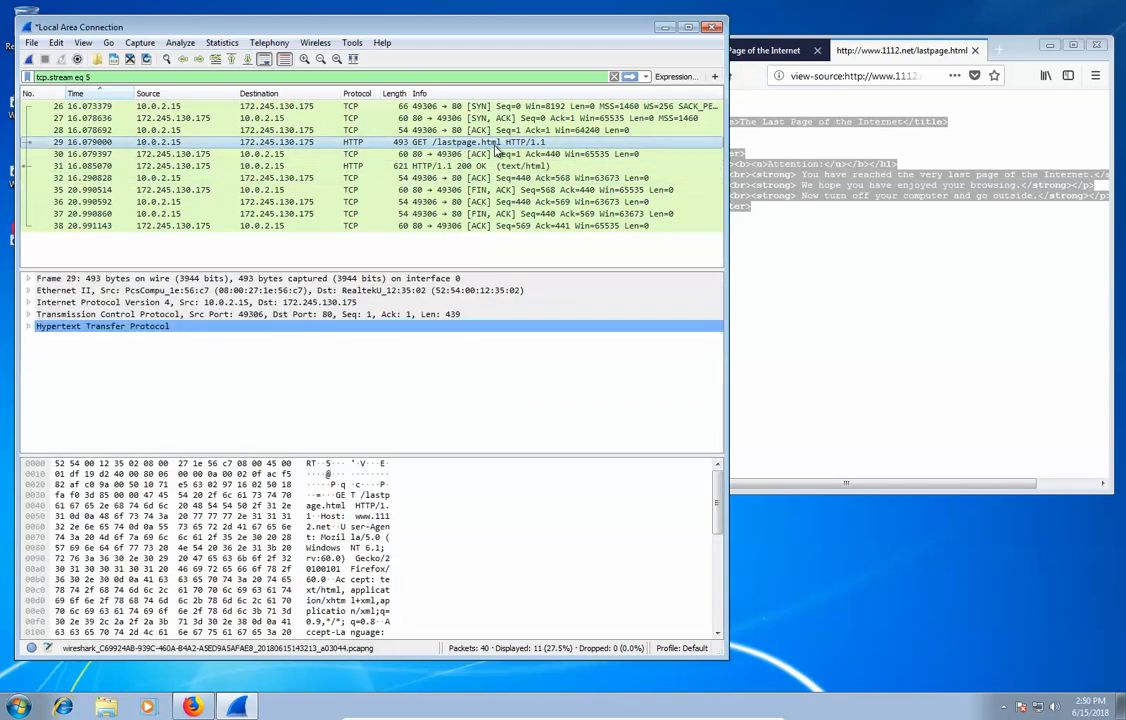
left_click(498, 155)
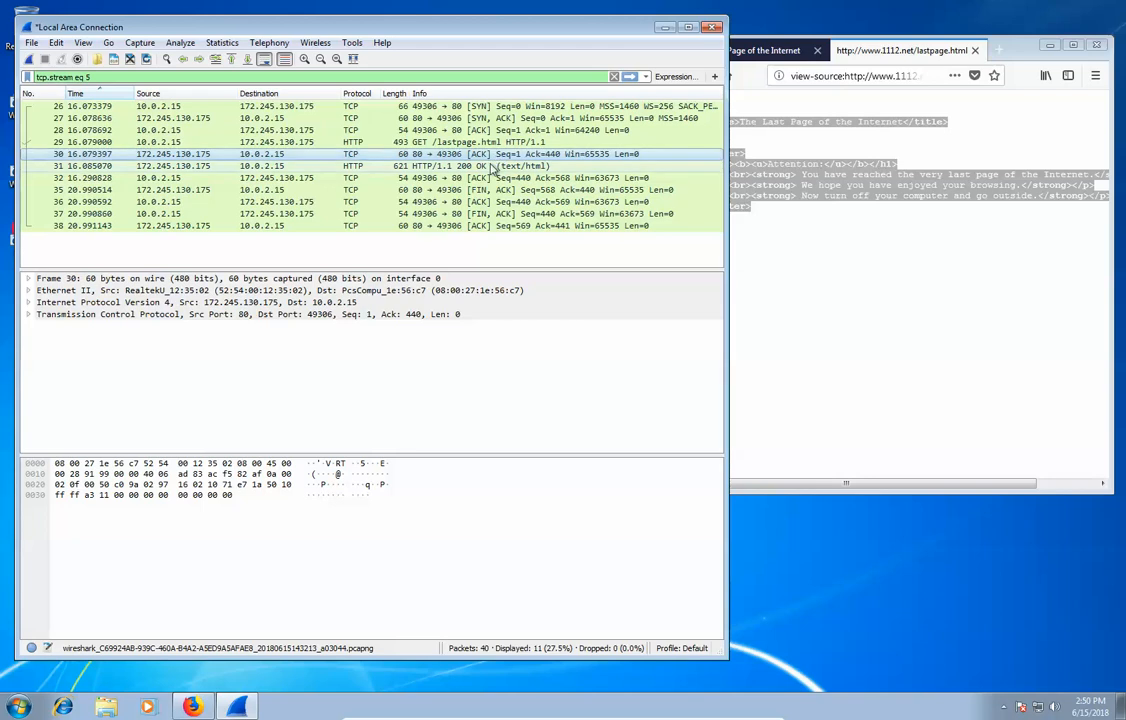
left_click(492, 167)
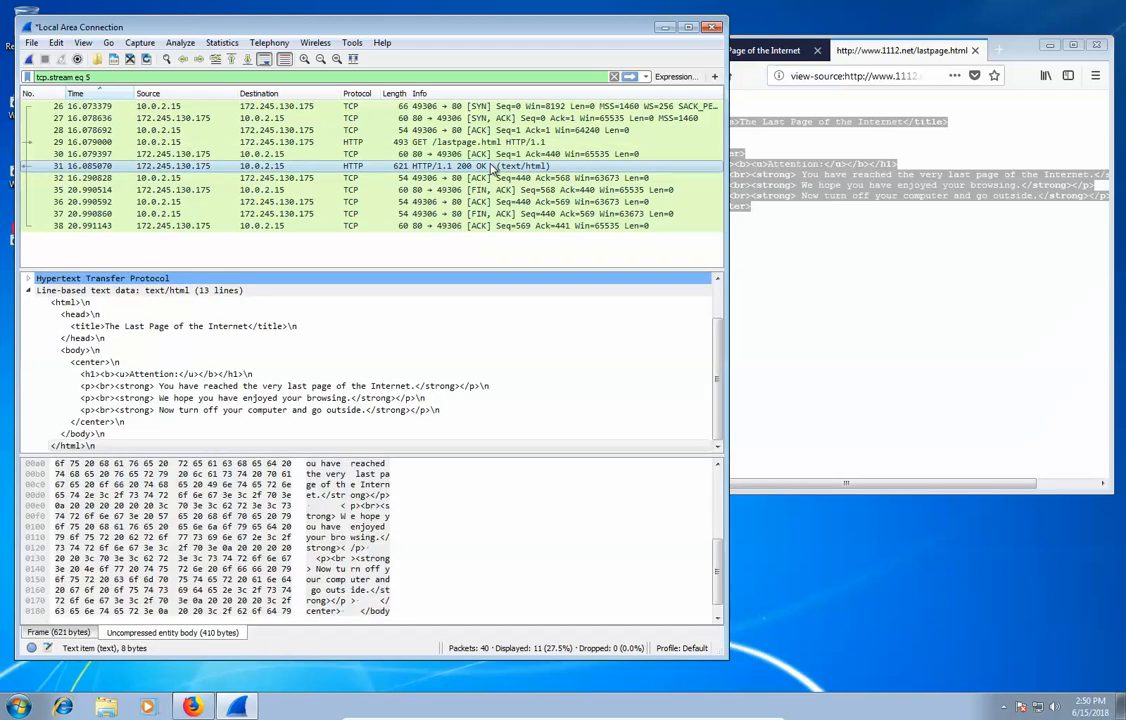
left_click(490, 179)
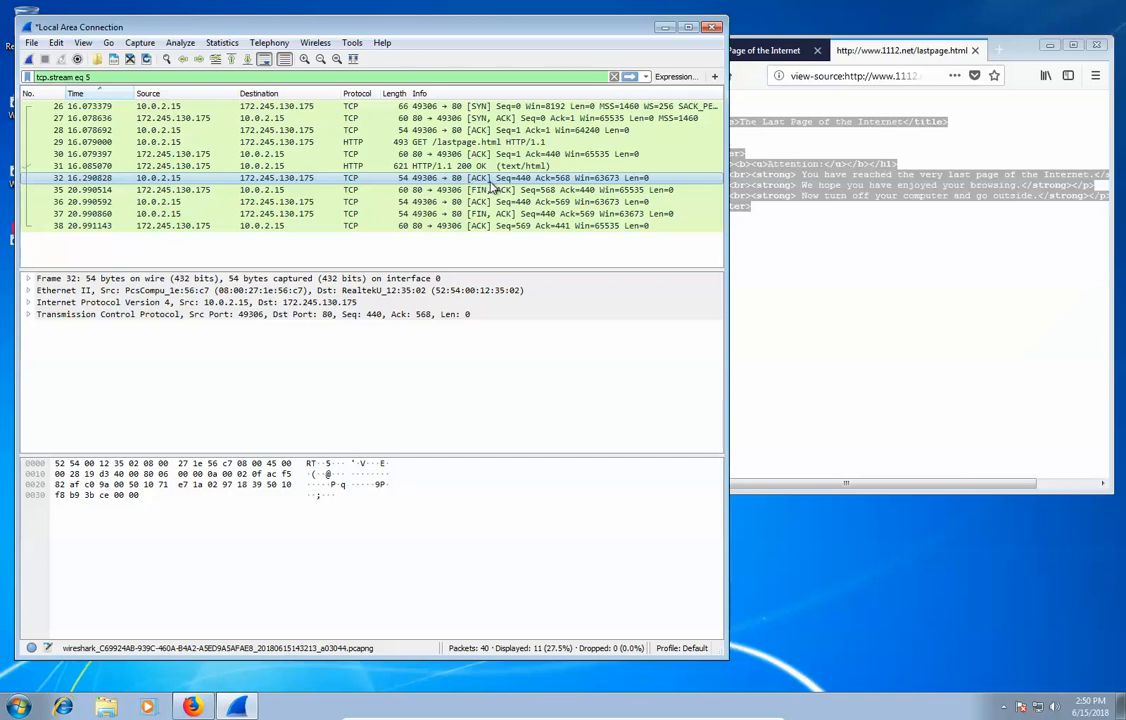
Step: Survey the connection teardown in packets 35 to 38 and go back to its first FIN, ACK packet
left_click(495, 190)
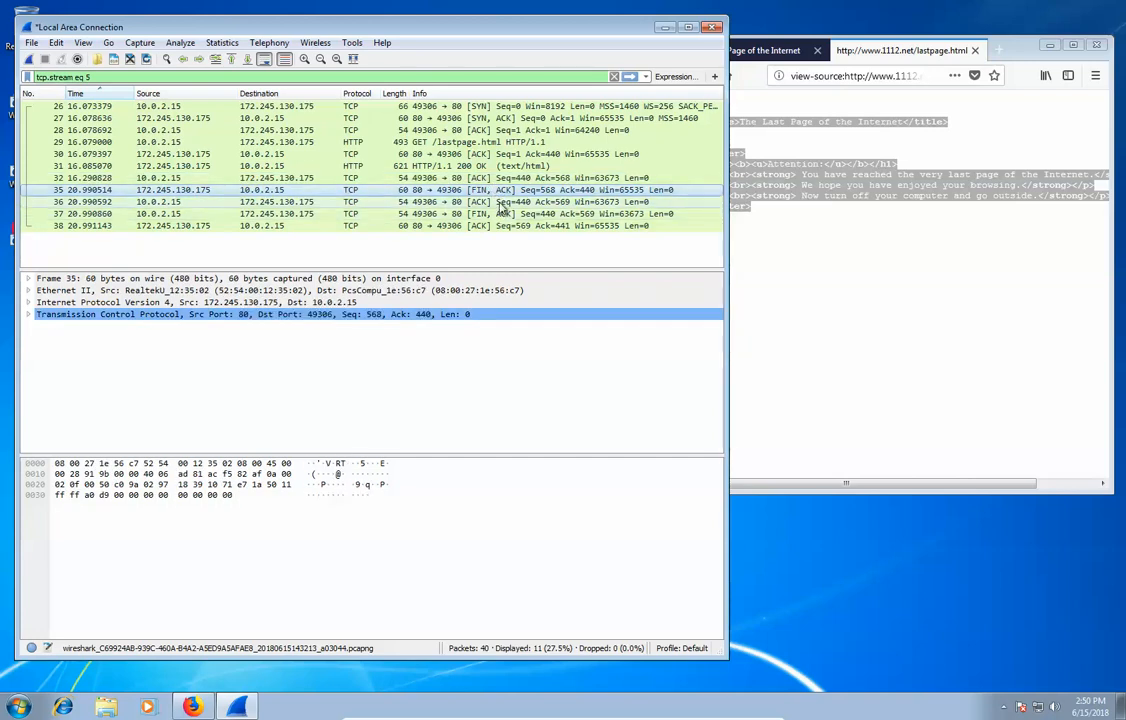
left_click(501, 204)
left_click(501, 215)
left_click(501, 226)
left_click(502, 190)
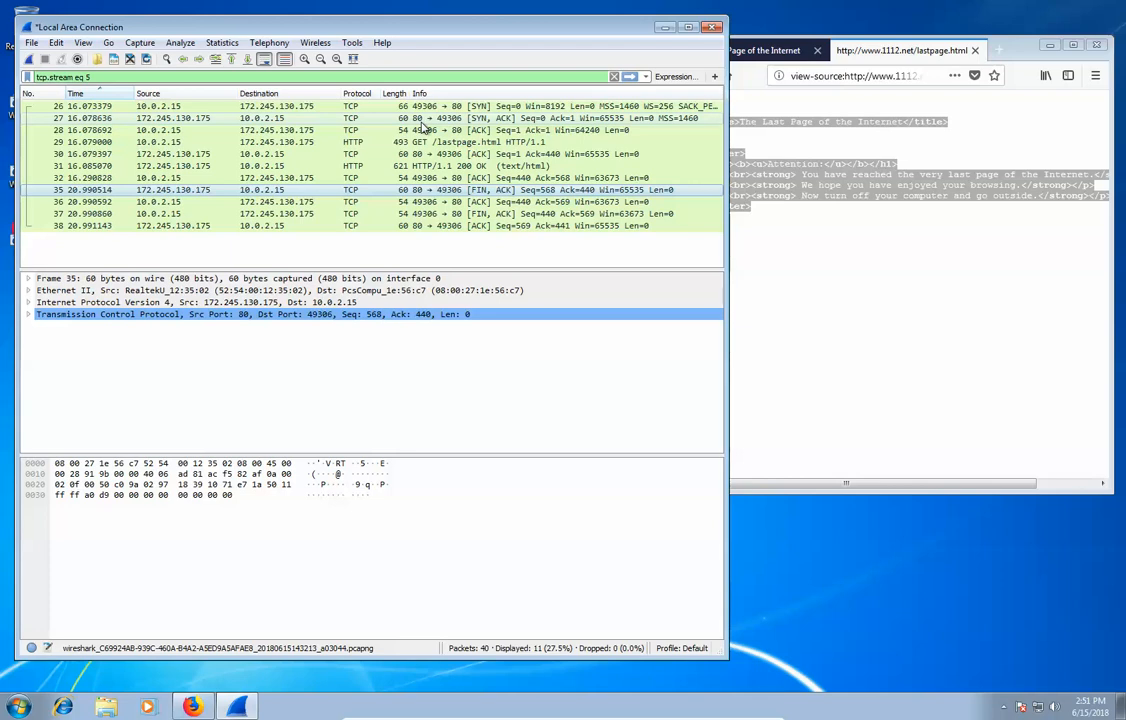
Step: Examine the source and TCP flags of each teardown packet in order, from the server's FIN, ACK to the final ACK
left_click(422, 202)
left_click(425, 188)
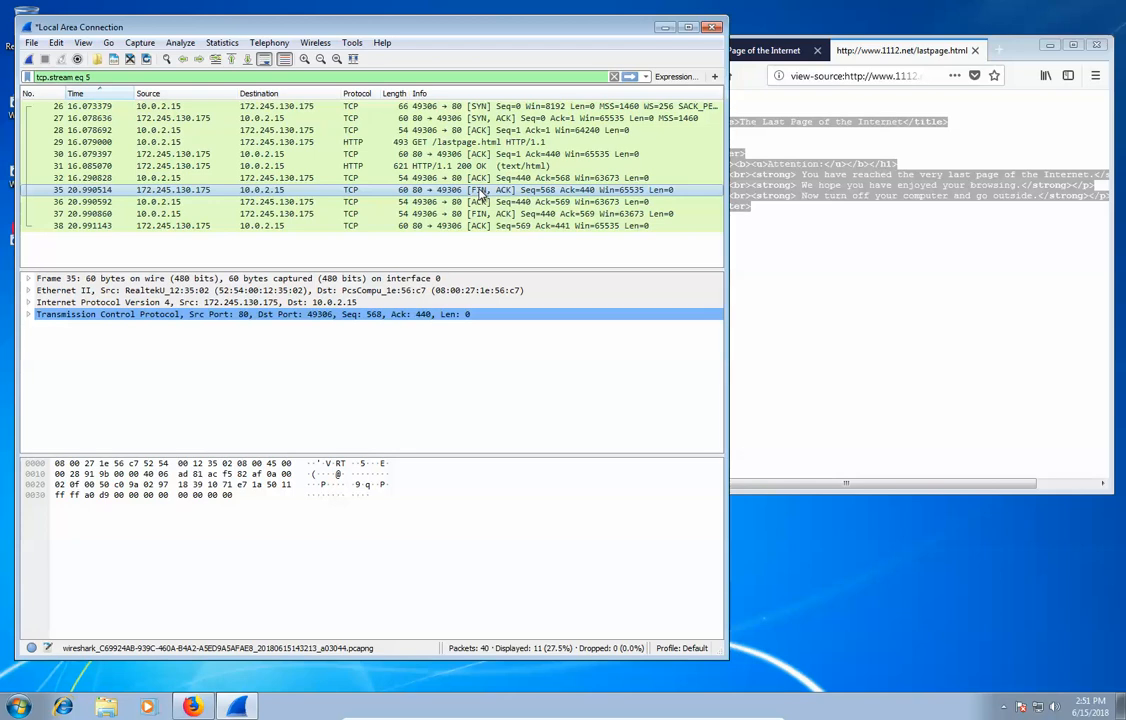
left_click(175, 202)
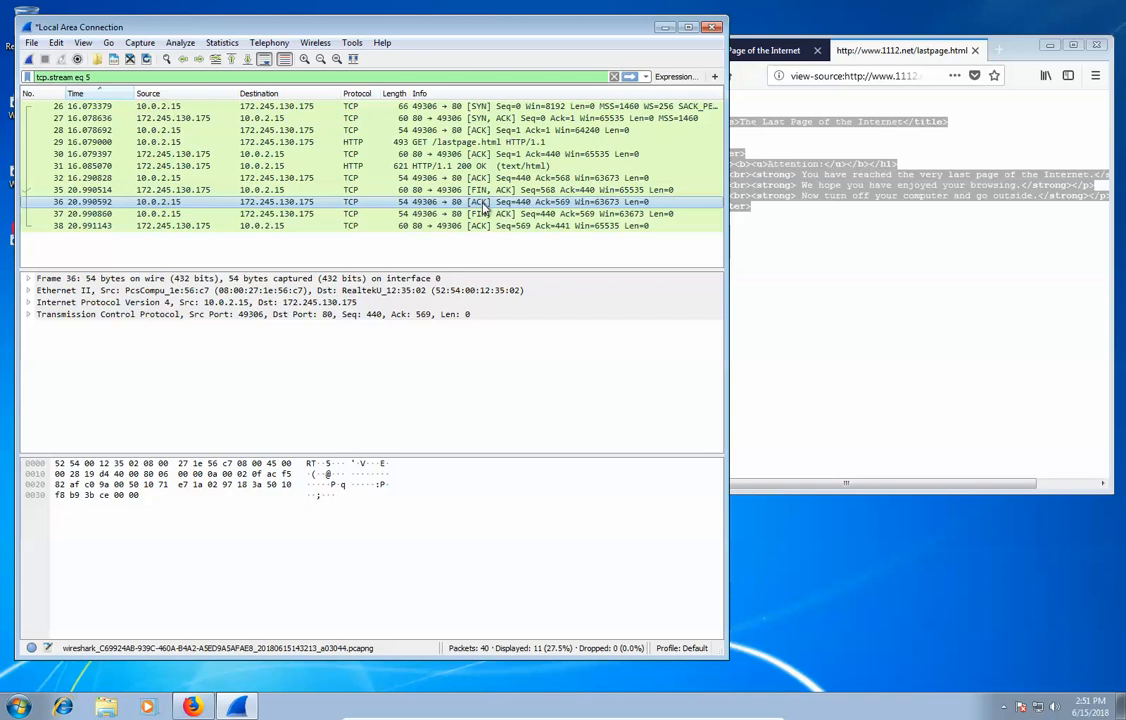
left_click(180, 214)
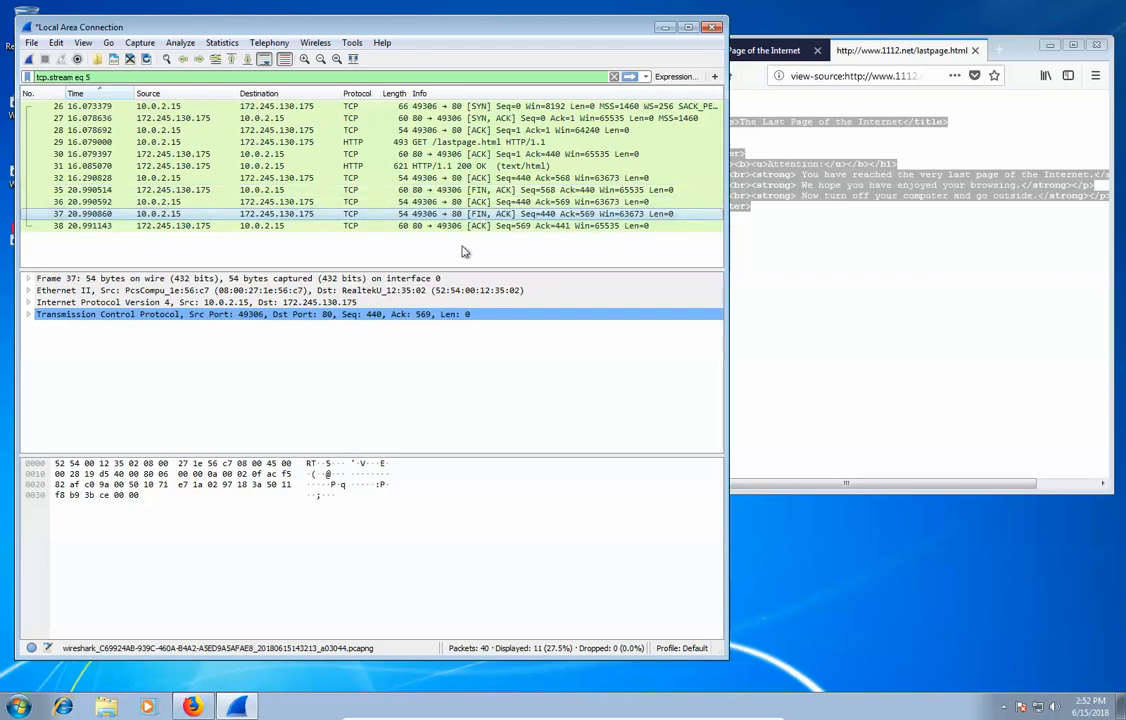
left_click(470, 227)
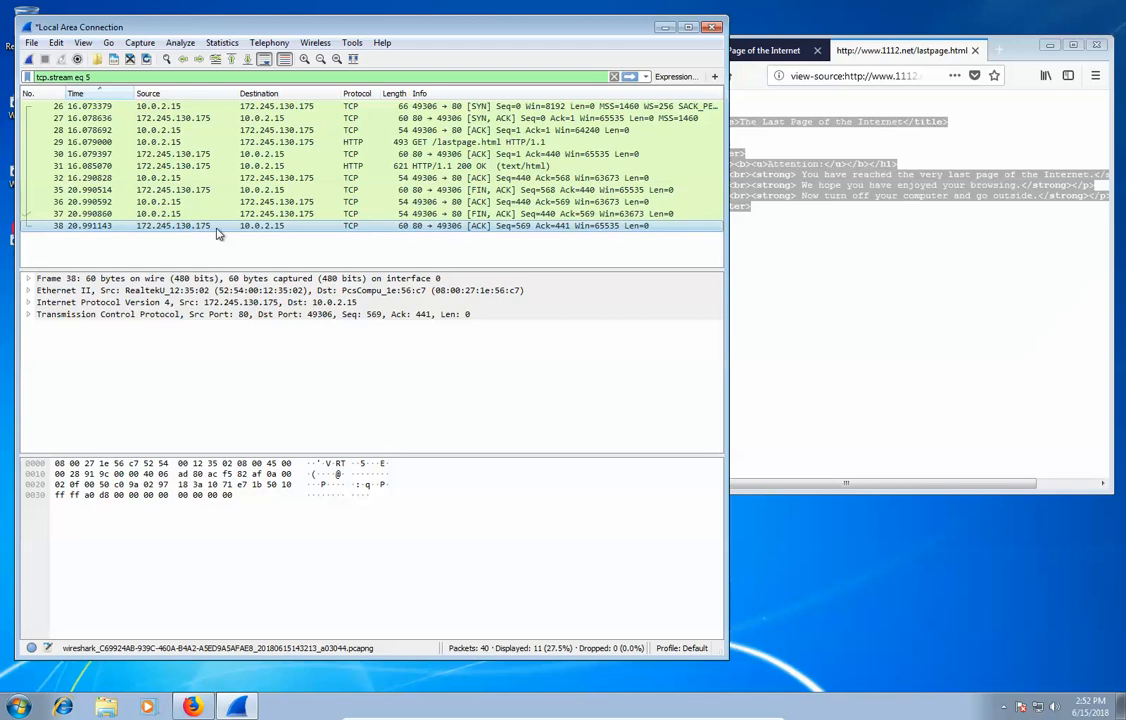
Step: Review the four-way teardown again from packet 35 to packet 38, comparing which host each FIN and ACK is sent to
left_click(249, 190)
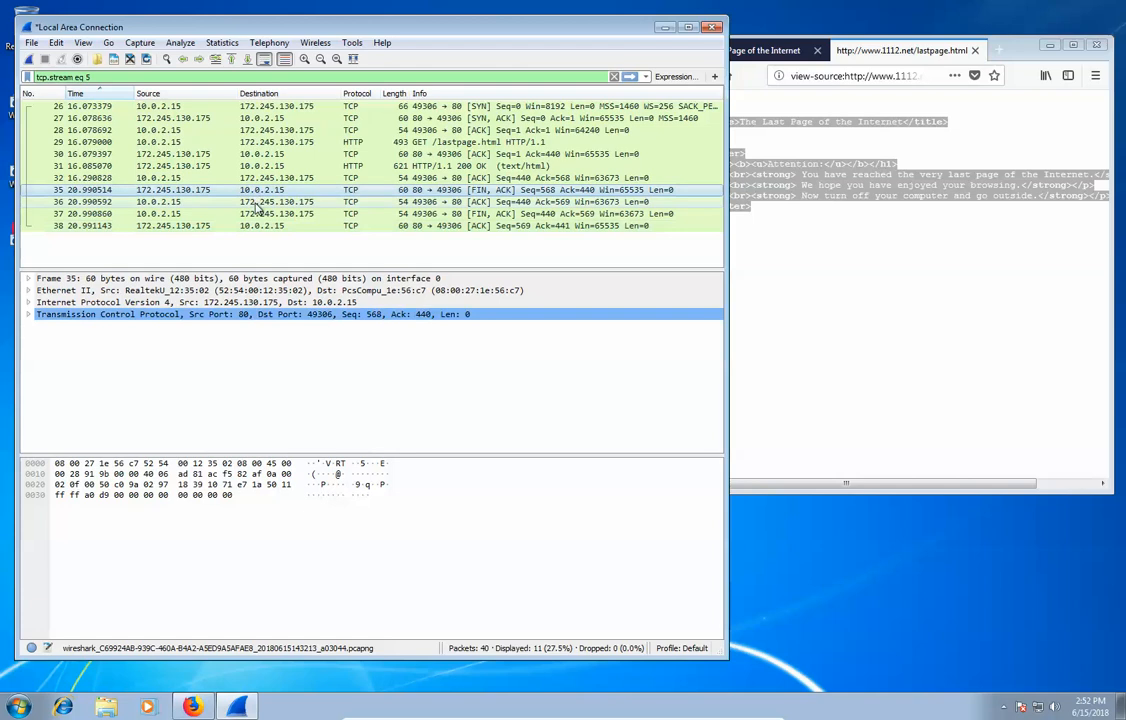
left_click(256, 203)
left_click(266, 192)
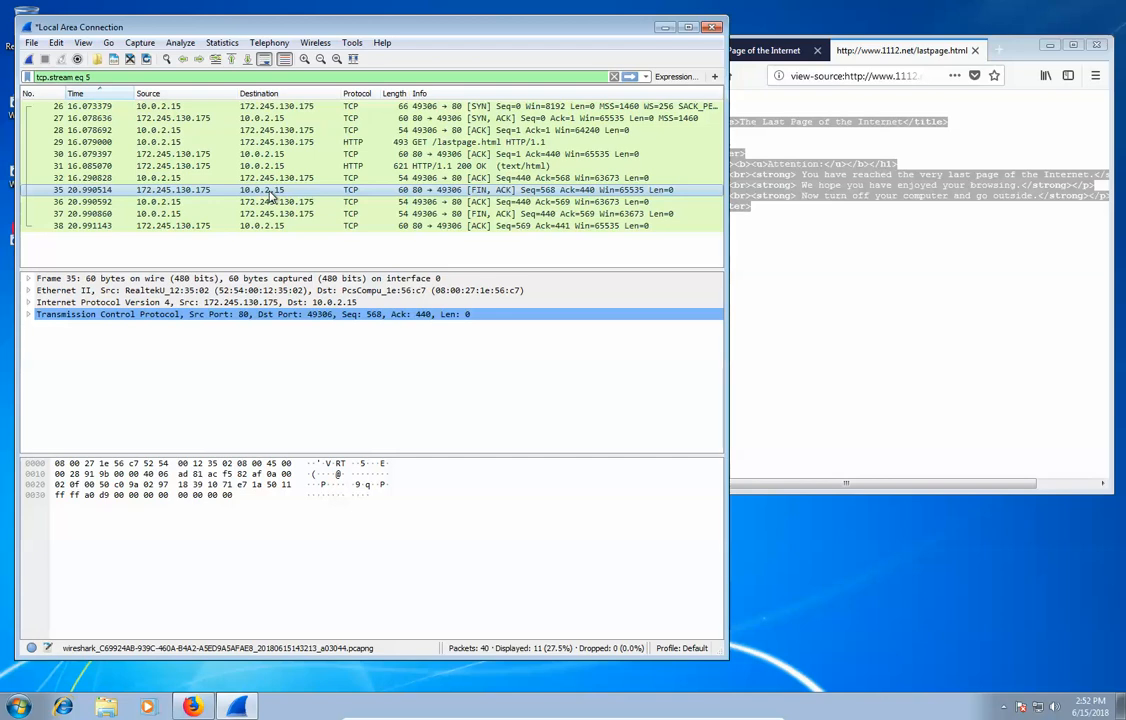
left_click(270, 203)
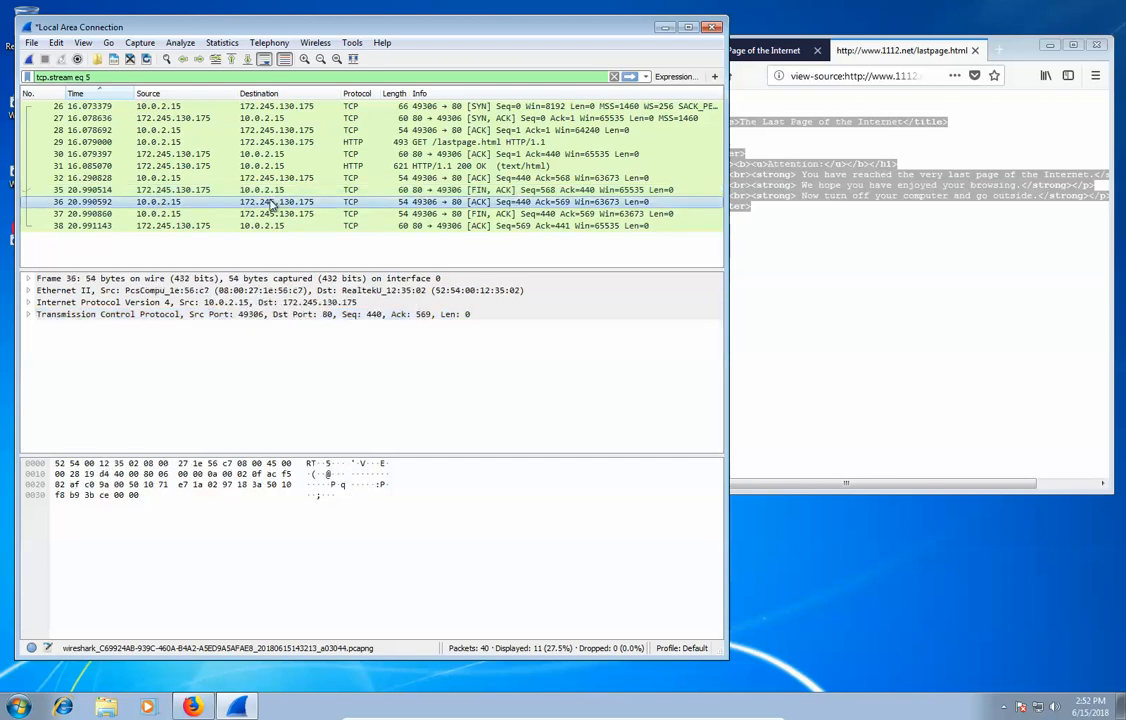
left_click(280, 215)
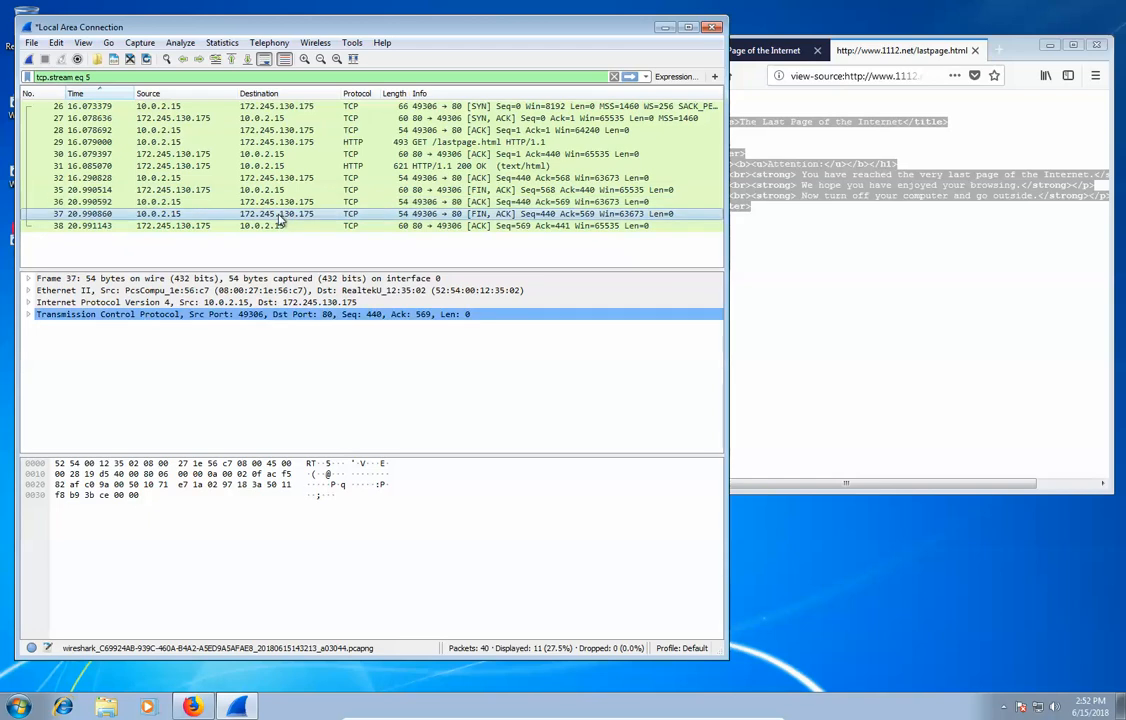
left_click(290, 226)
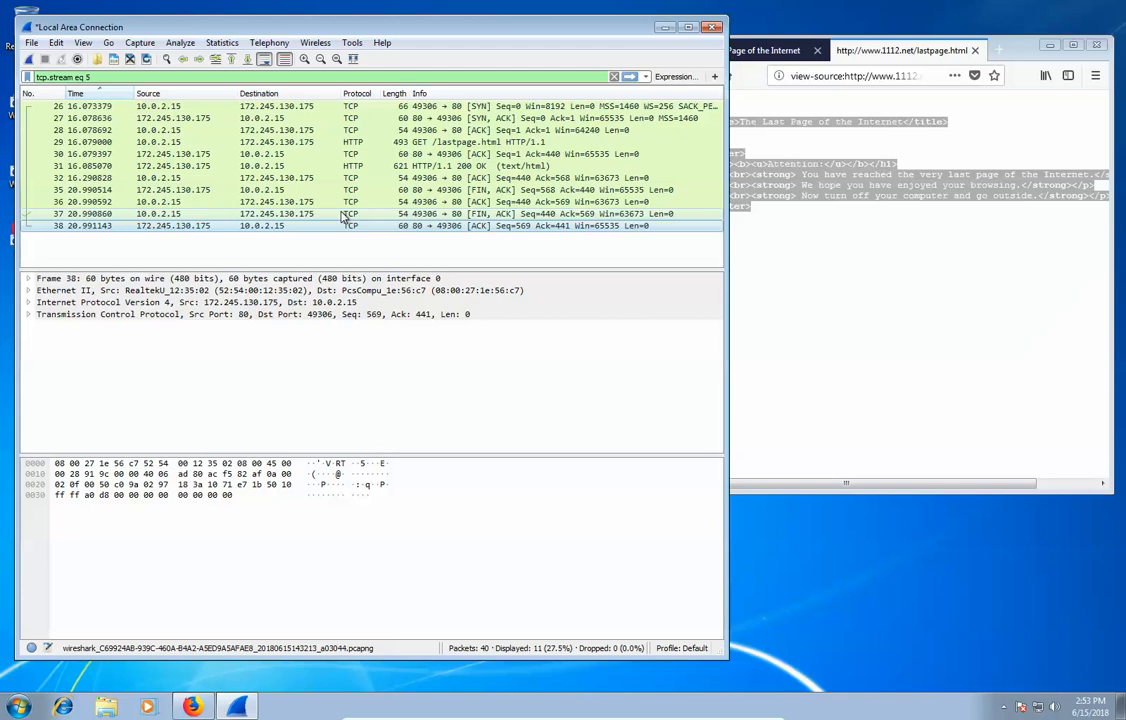
Step: Expand packet 37's TCP details and Flags to inspect the Acknowledgment and Fin bits, and take the virtual machine out of full-screen mode
left_click(28, 314)
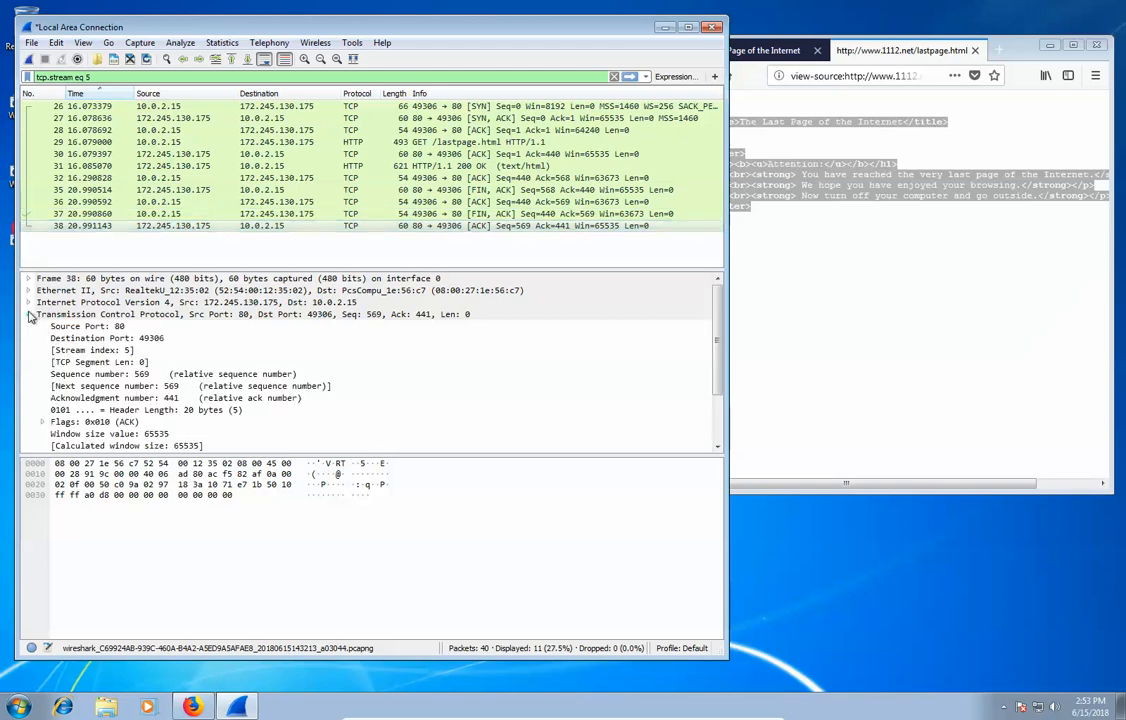
left_click(340, 217)
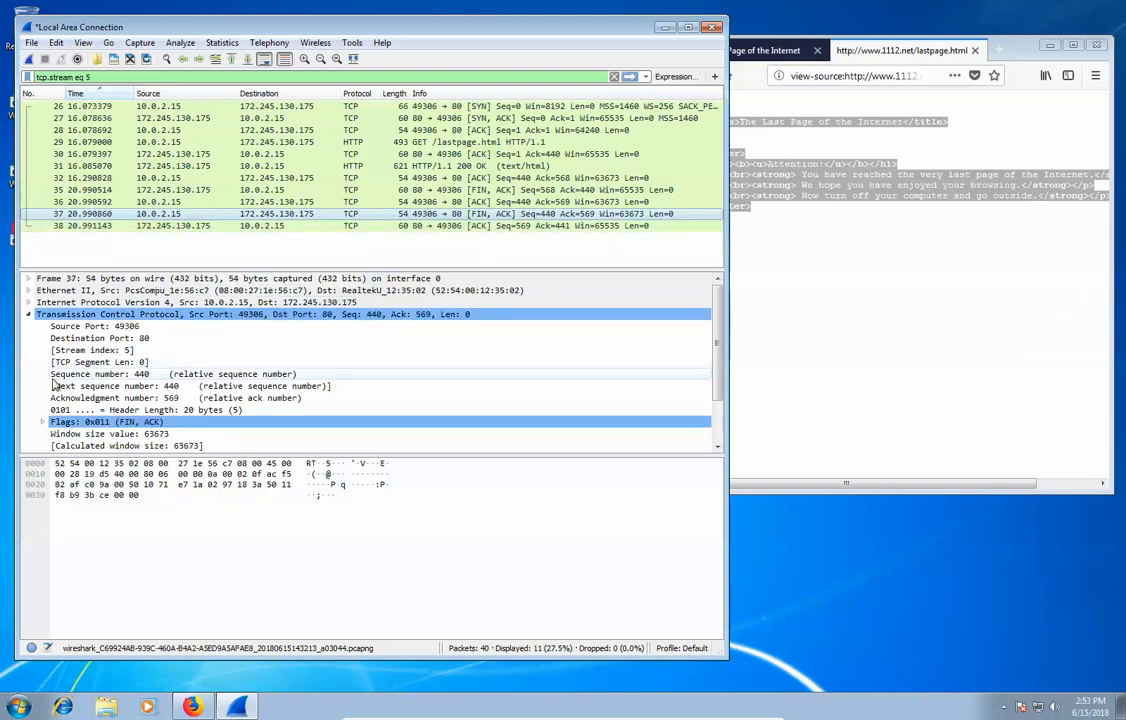
scroll(48, 411, "down", 1)
left_click(42, 386)
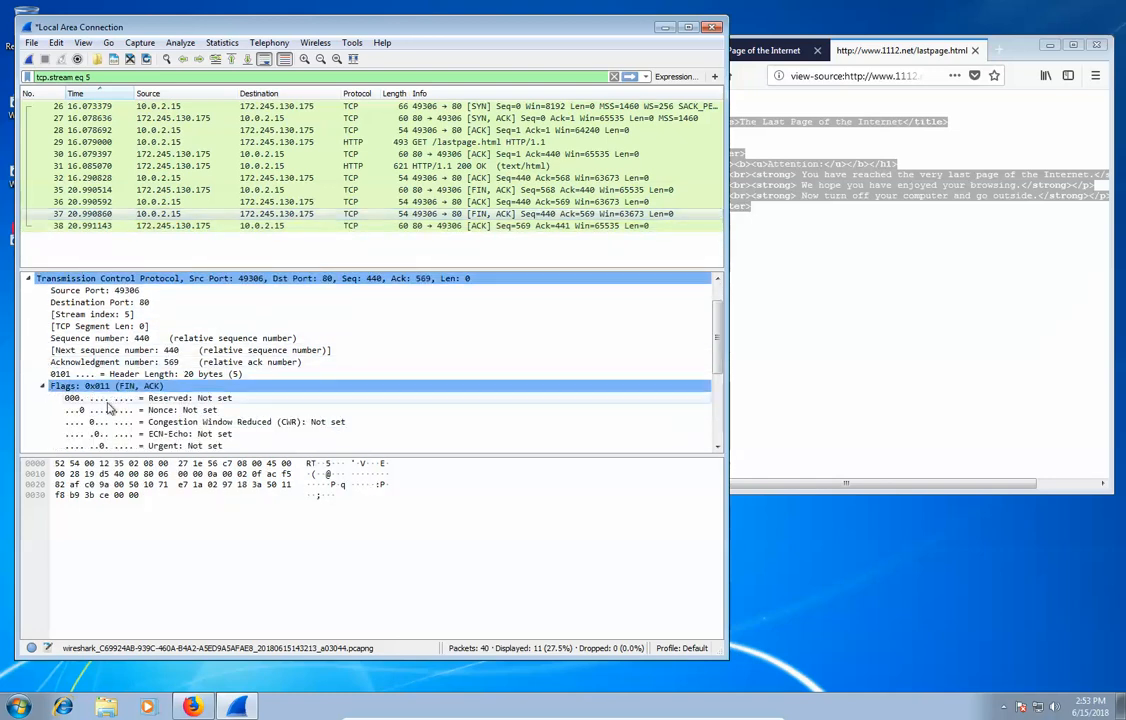
scroll(120, 380, "down", 2)
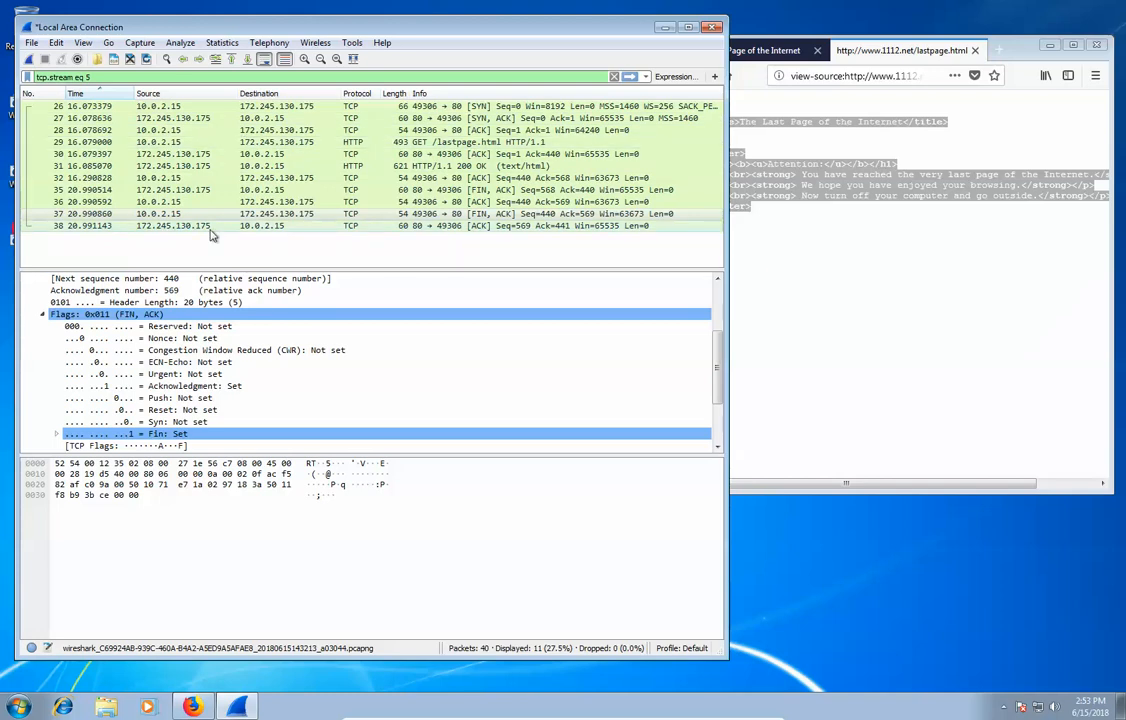
key("ctrl+f")
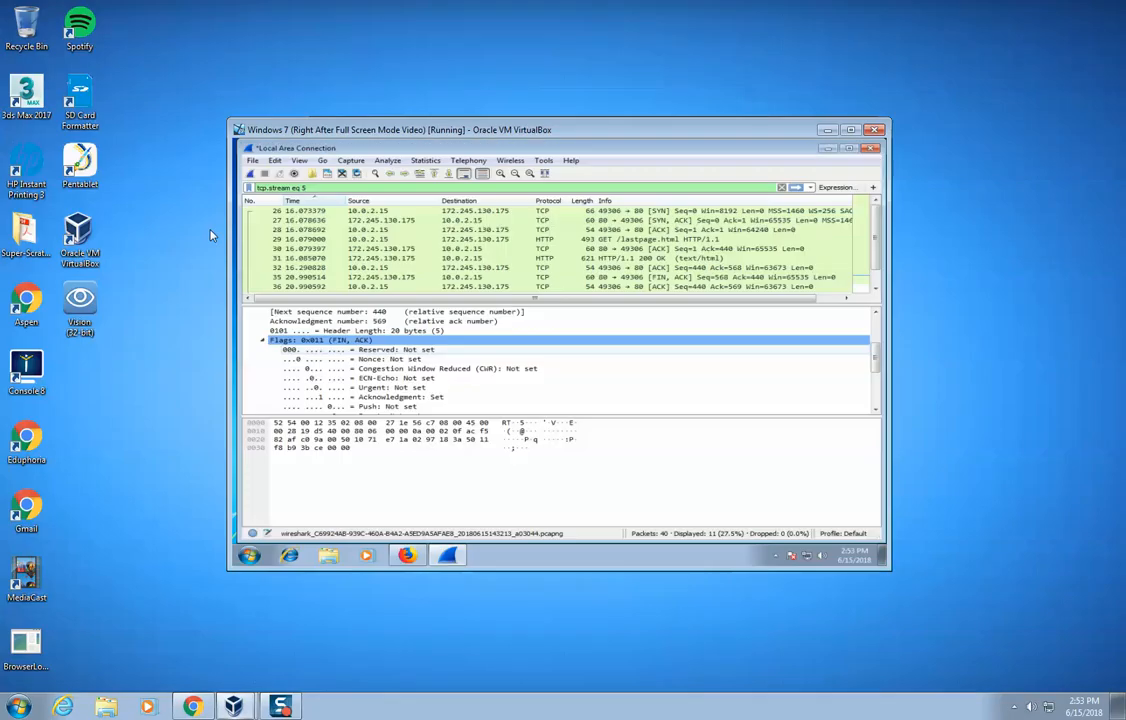